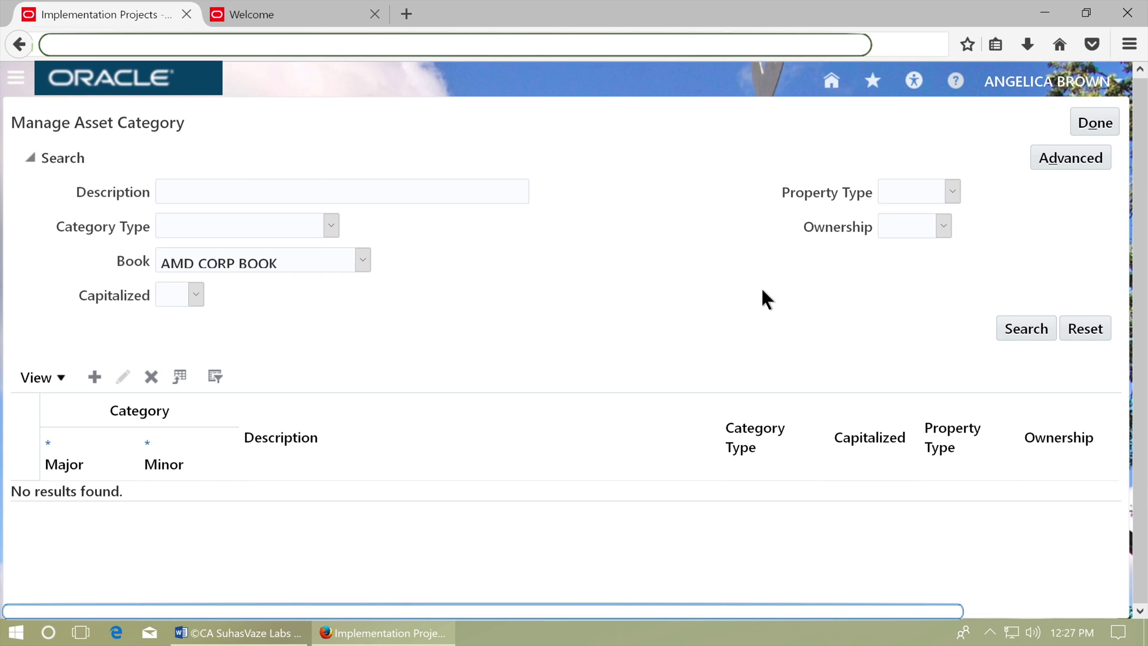
- Search the AMD CORP BOOK categories and open AMD-BLDG.AMD-FACTORY to view its Asset Clearing account
left_click(1022, 331)
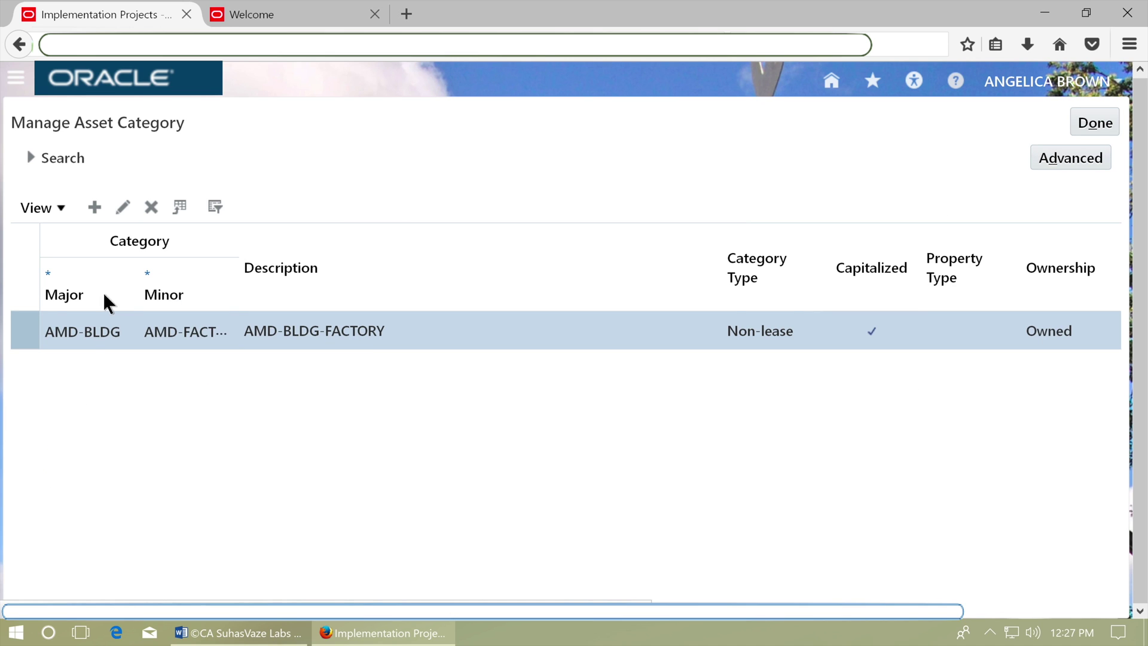
left_click(122, 208)
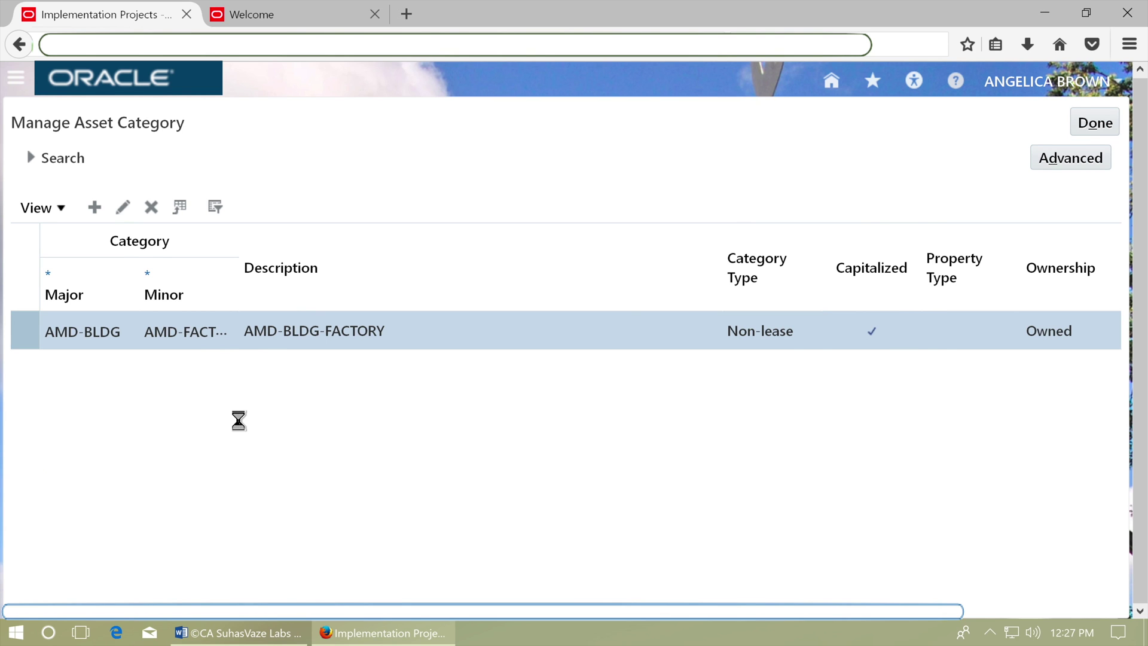
scroll(561, 383, "down", 5)
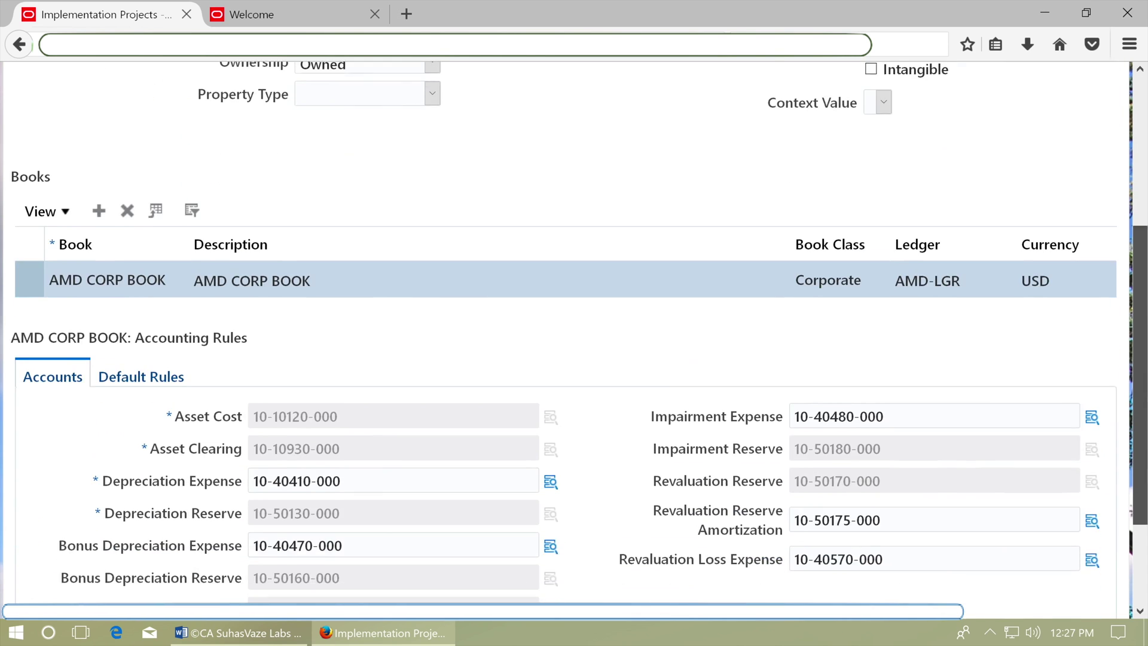
scroll(668, 481, "down", 3)
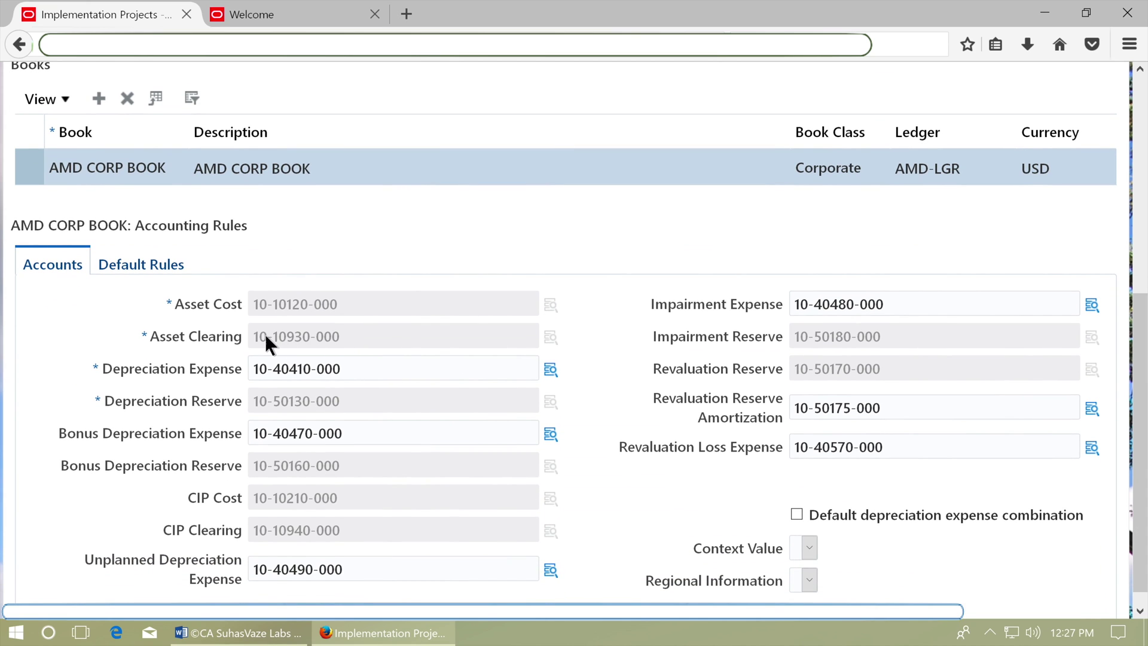
left_click(48, 632)
type("nd")
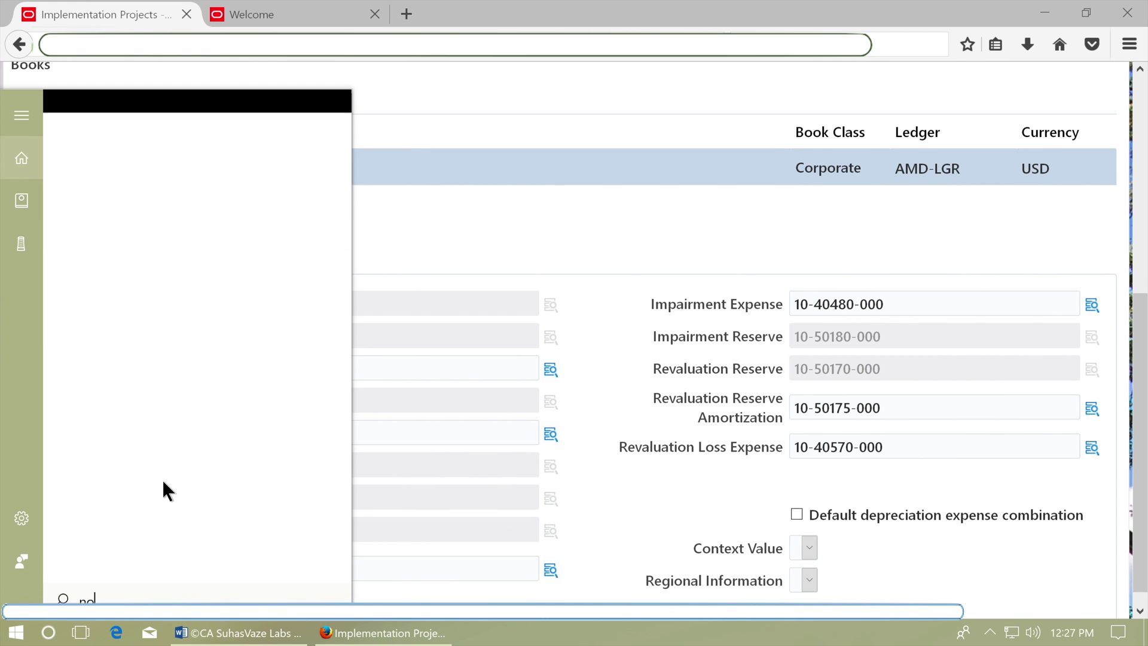
type("tepad")
key("Return")
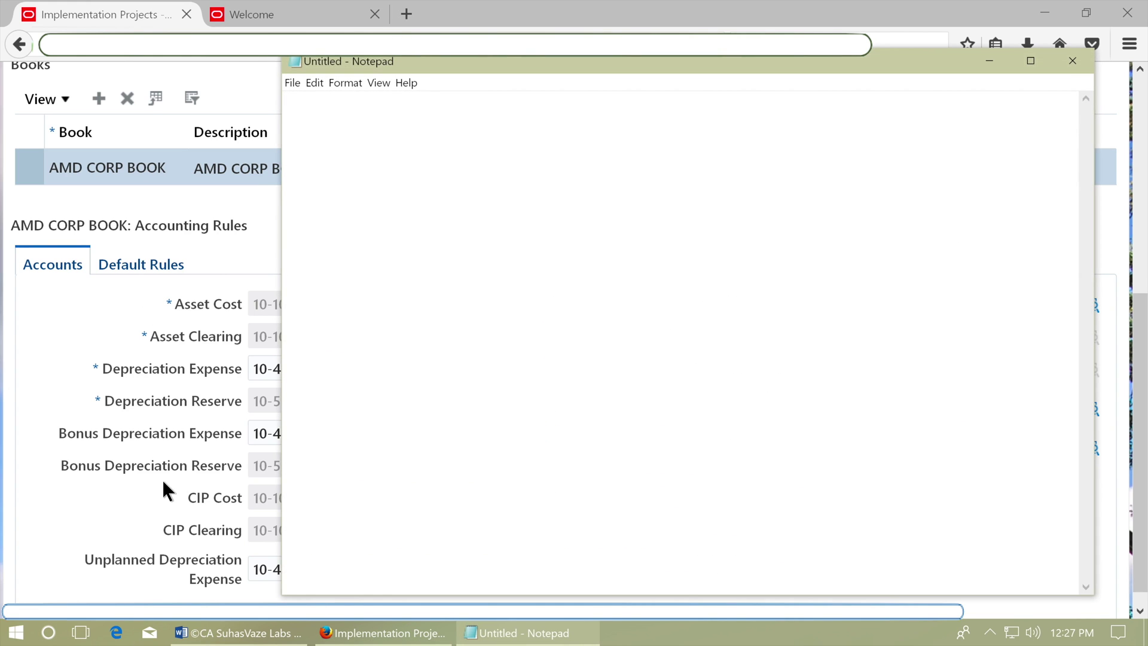
left_click_drag(281, 436, 363, 441)
key("ctrl+v")
key("shift+Left")
key("shift+Left")
key("shift+Left")
key("shift+Left")
key("shift+Left")
key("shift+Left")
key("shift+Left")
key("shift+Left")
key("shift+Left")
key("shift+Left")
key("shift+Left")
key("shift+Left")
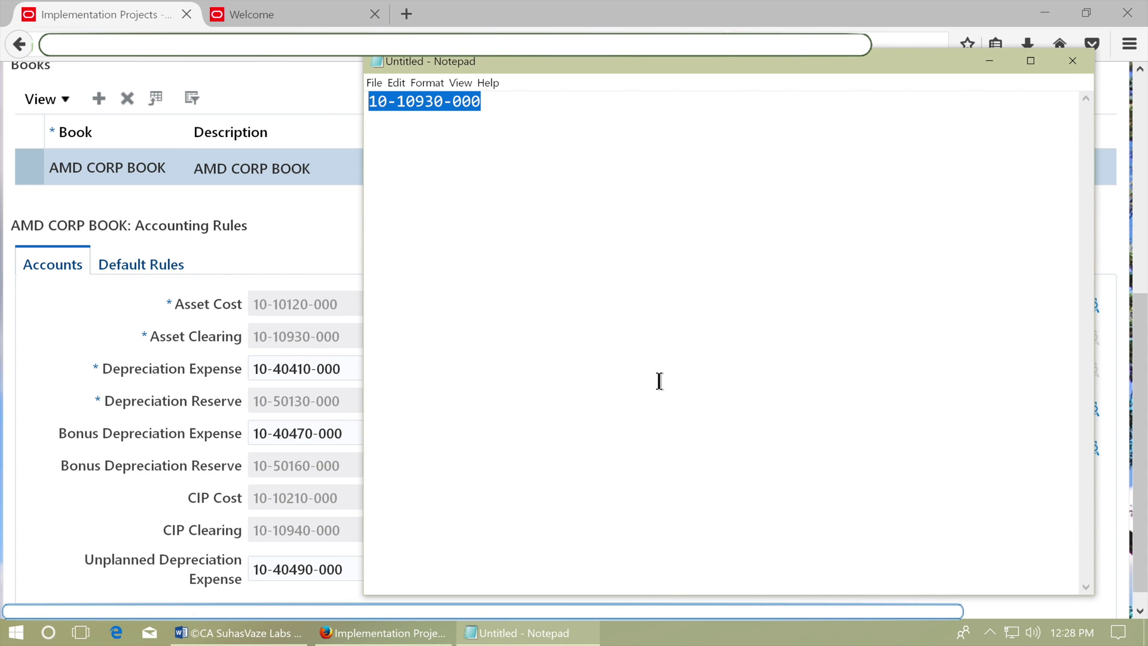
- Minimize Notepad, then save and close the AMD-BLDG.AMD-FACTORY category
left_click(987, 60)
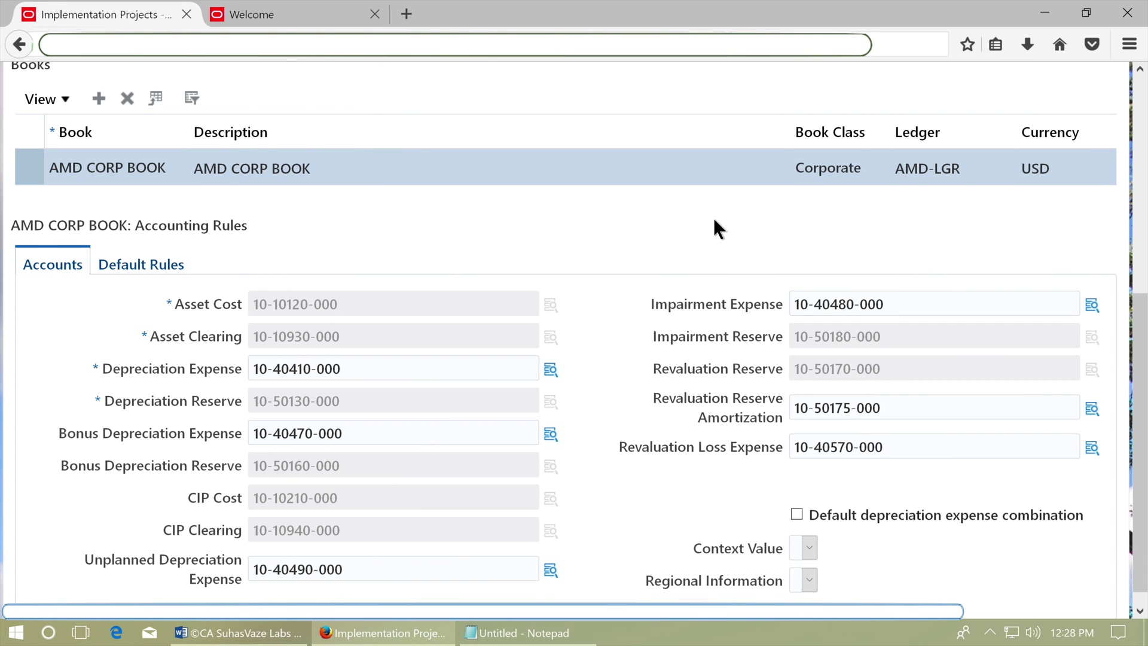
scroll(715, 225, "up", 5)
left_click(993, 126)
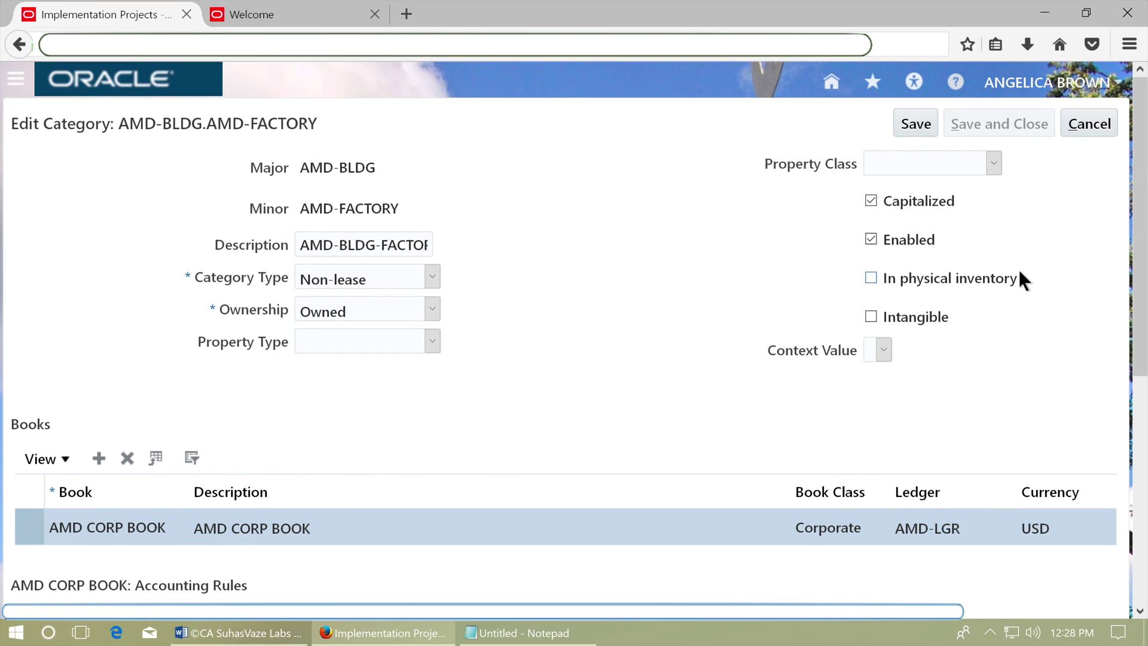
- Return to AMD PROJECT, filter tasks for distribution sets, and launch Manage Distribution Sets
left_click(1099, 123)
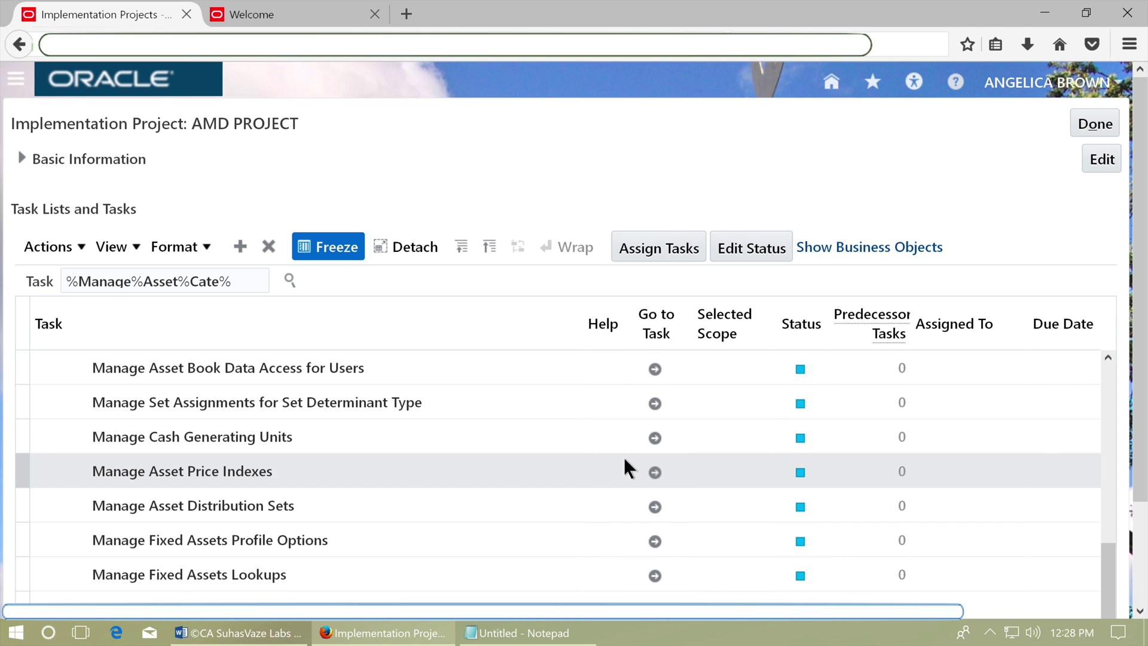
triple_click(143, 282)
type("%Manaf")
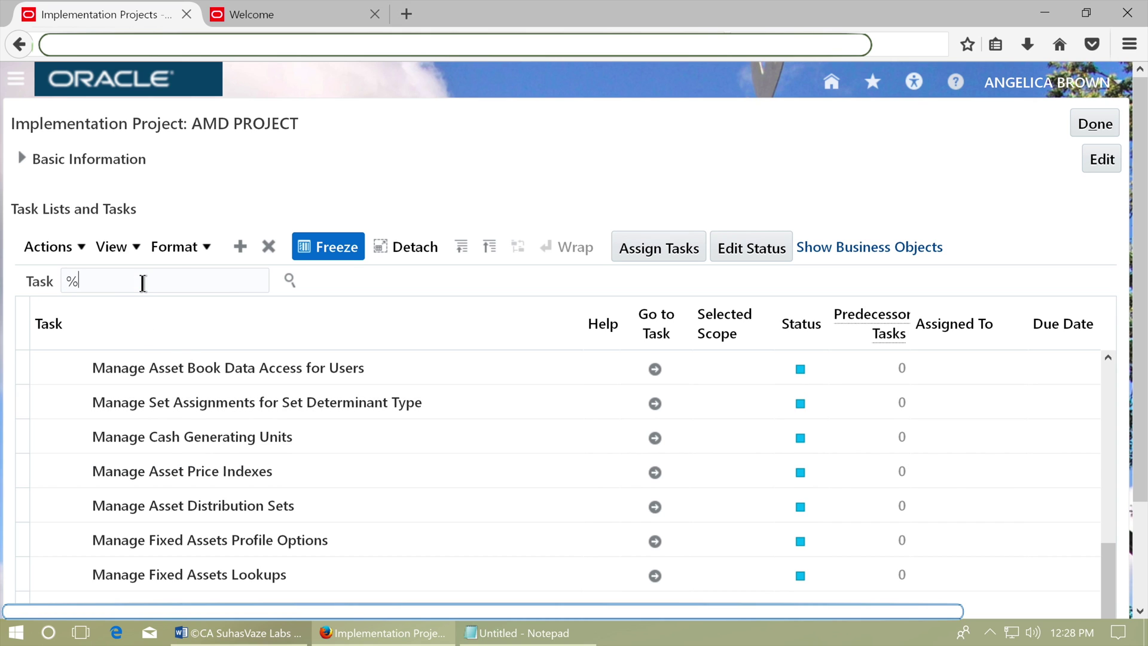
type("ge%Dist%Set%")
left_click(290, 280)
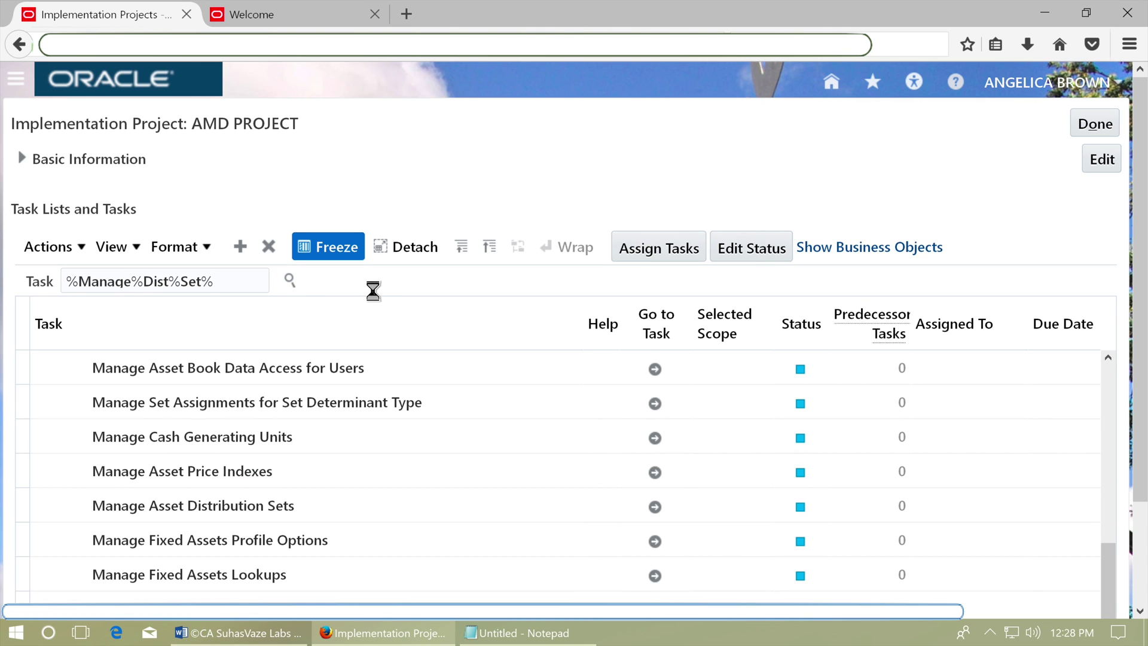
left_click(181, 382)
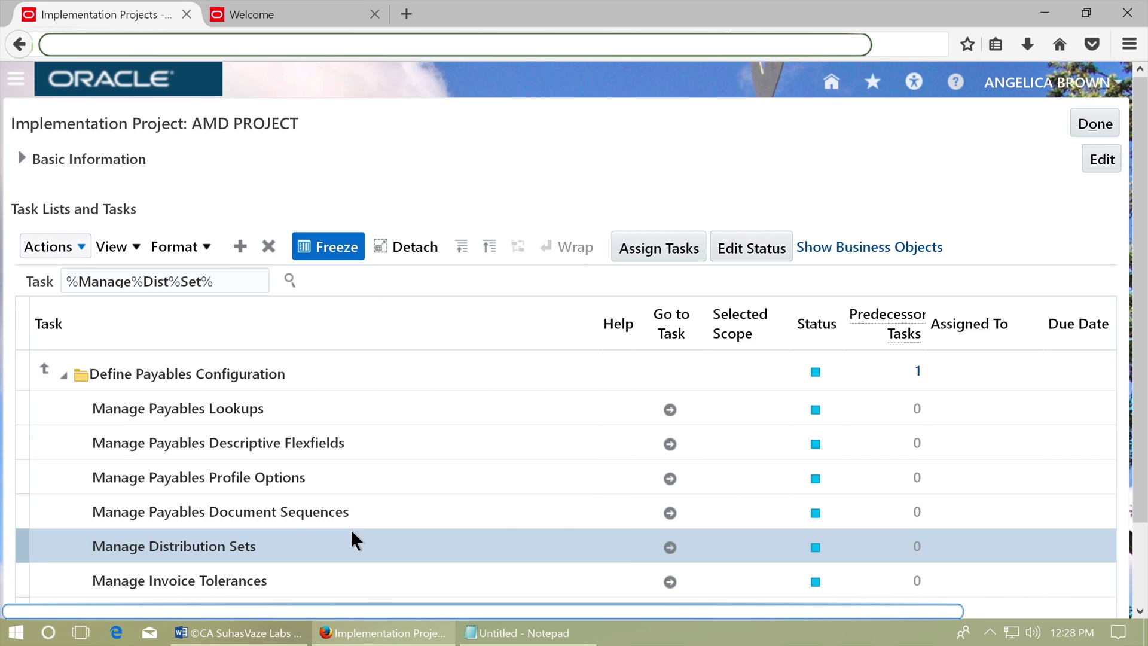
left_click(669, 547)
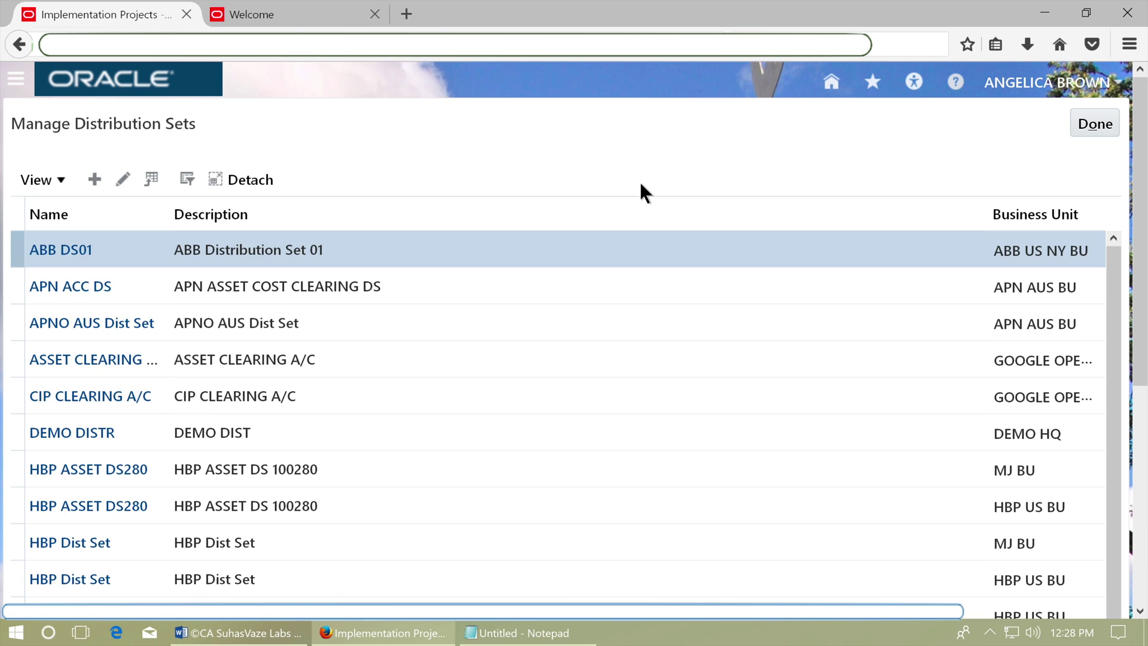
- Start a new distribution set named AMD ASSET CLEARING
left_click(94, 179)
type("AMD ASSET CLEARING")
left_click(373, 234)
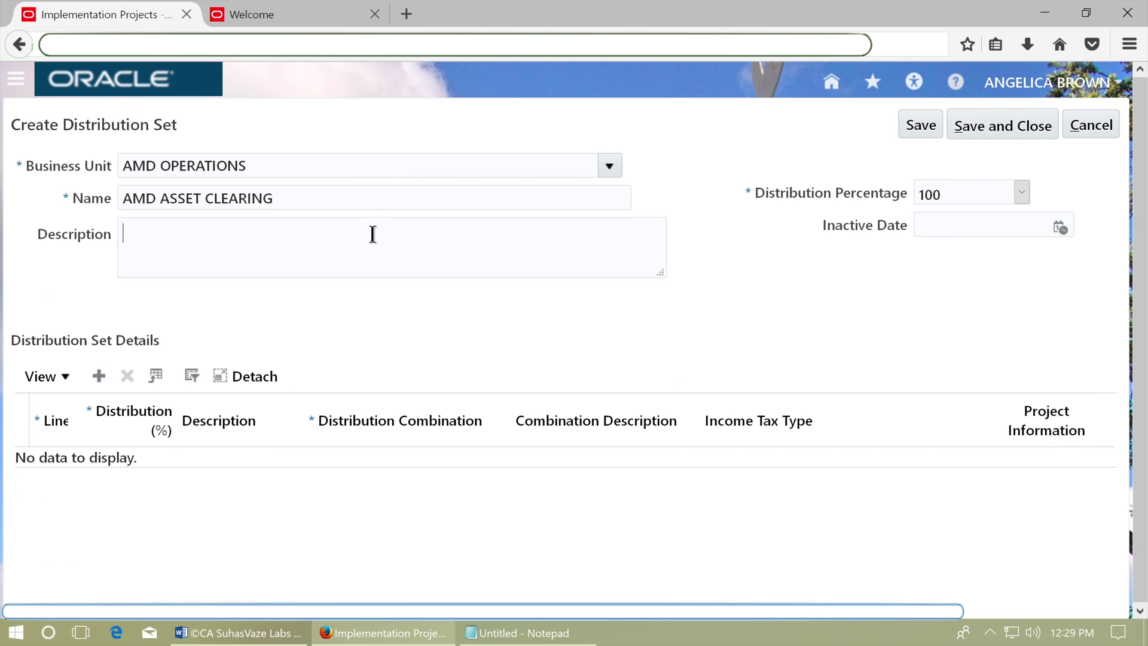
type("AMD ASSET CLEARING")
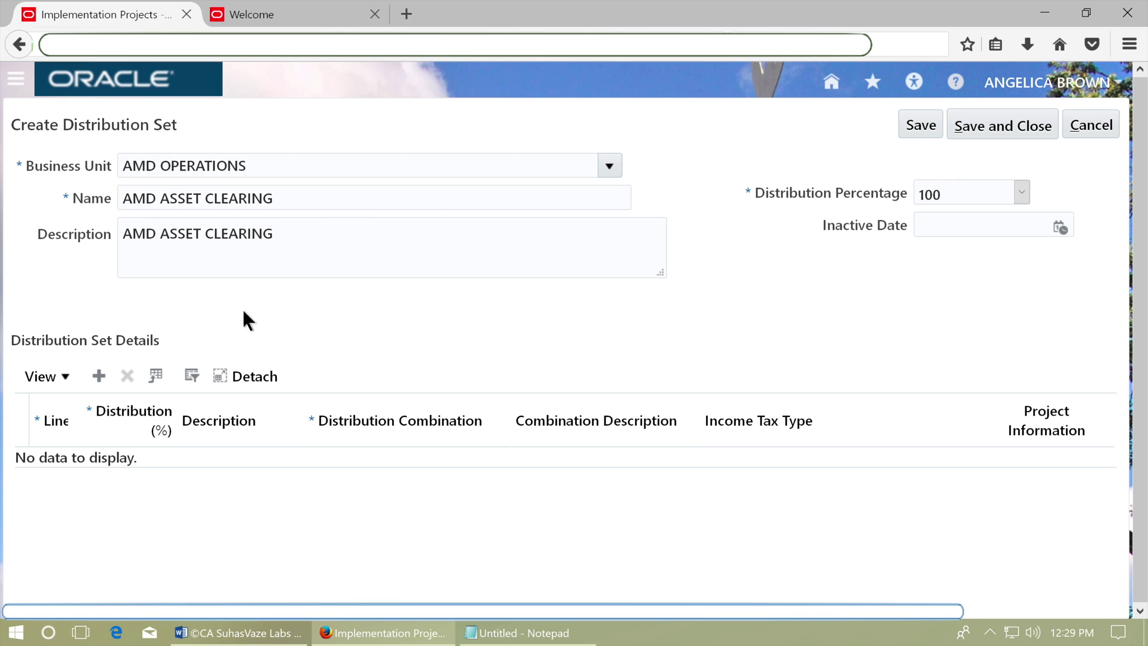
left_click(99, 375)
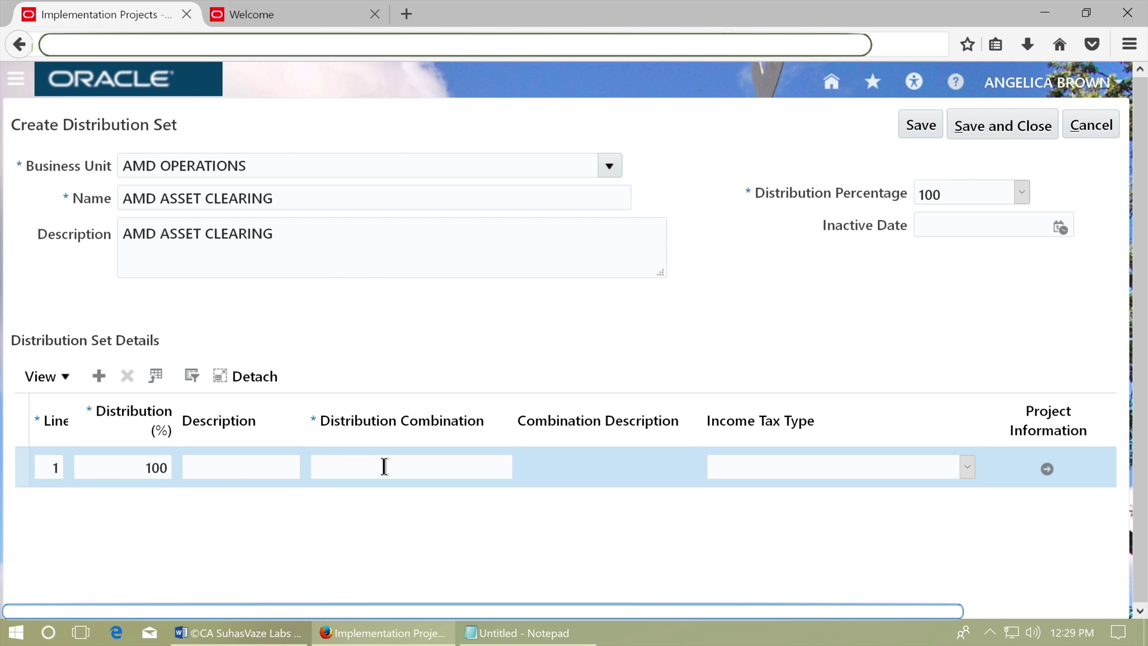
type("10-10930-000")
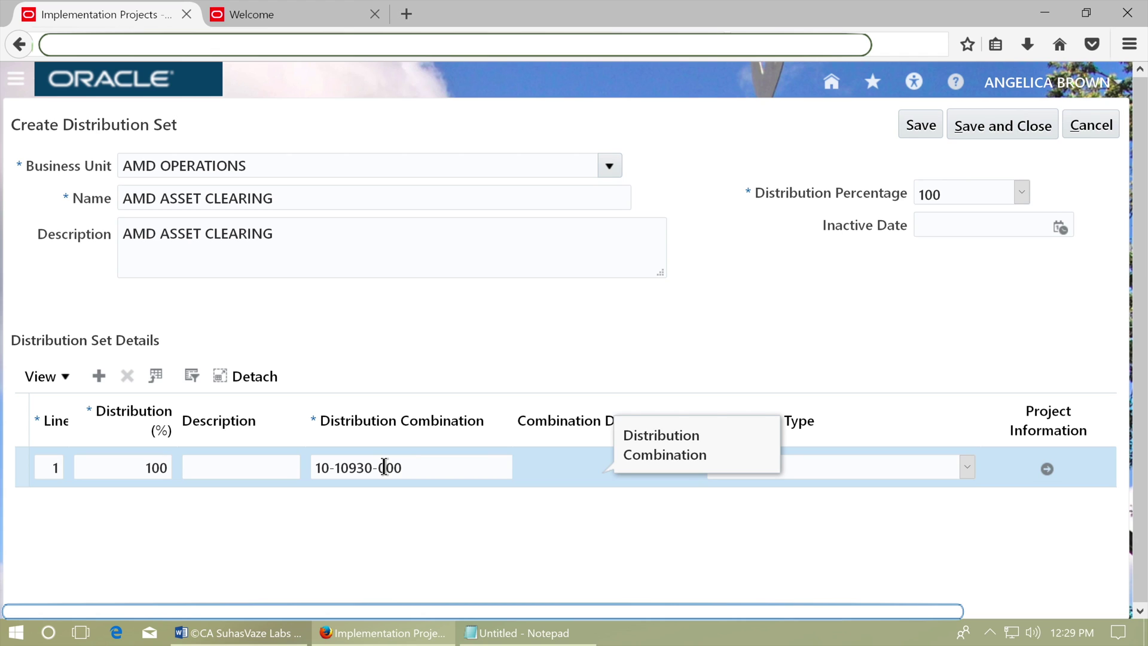
left_click(257, 469)
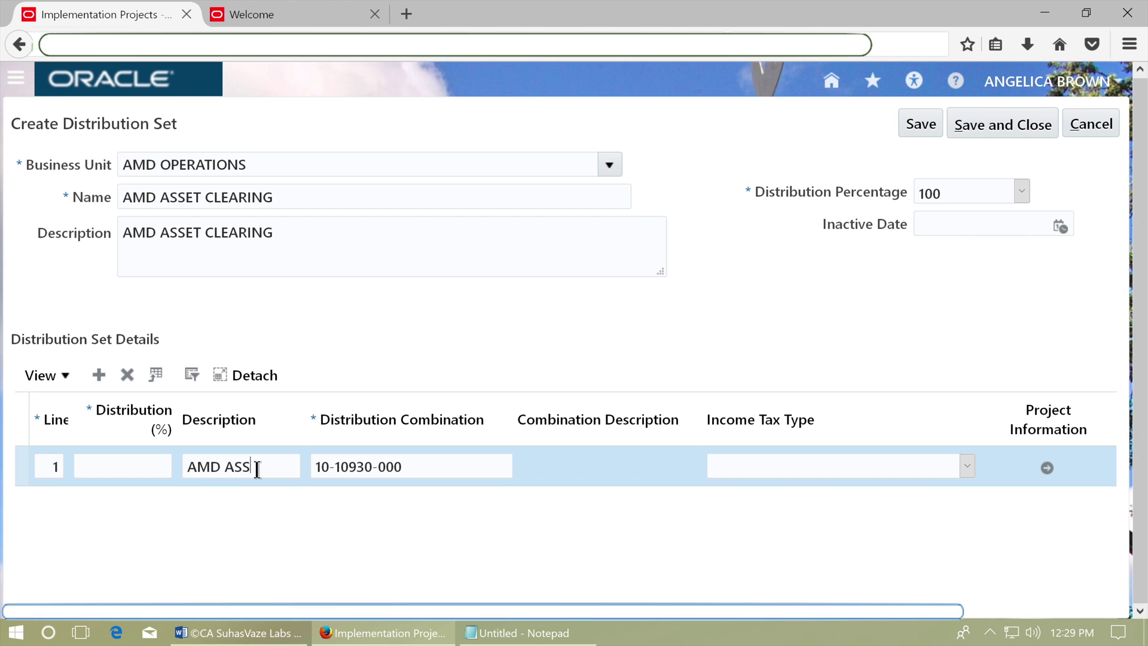
left_click(257, 471)
type("AMD ASSET CLEARING")
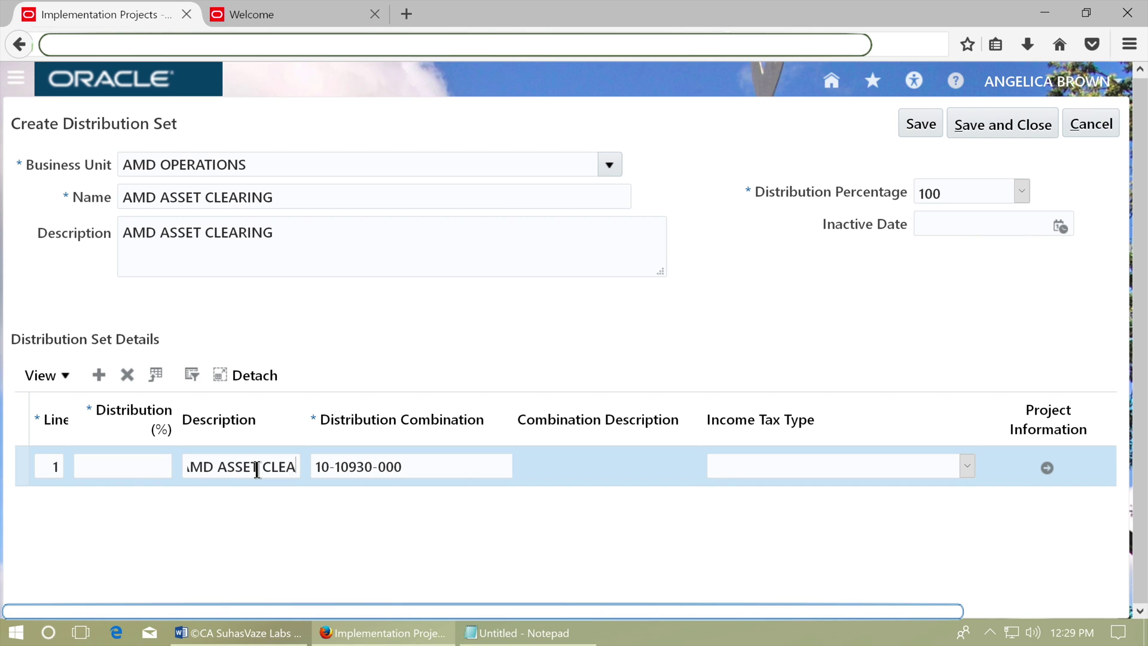
left_click(134, 469)
type("100")
key("Tab")
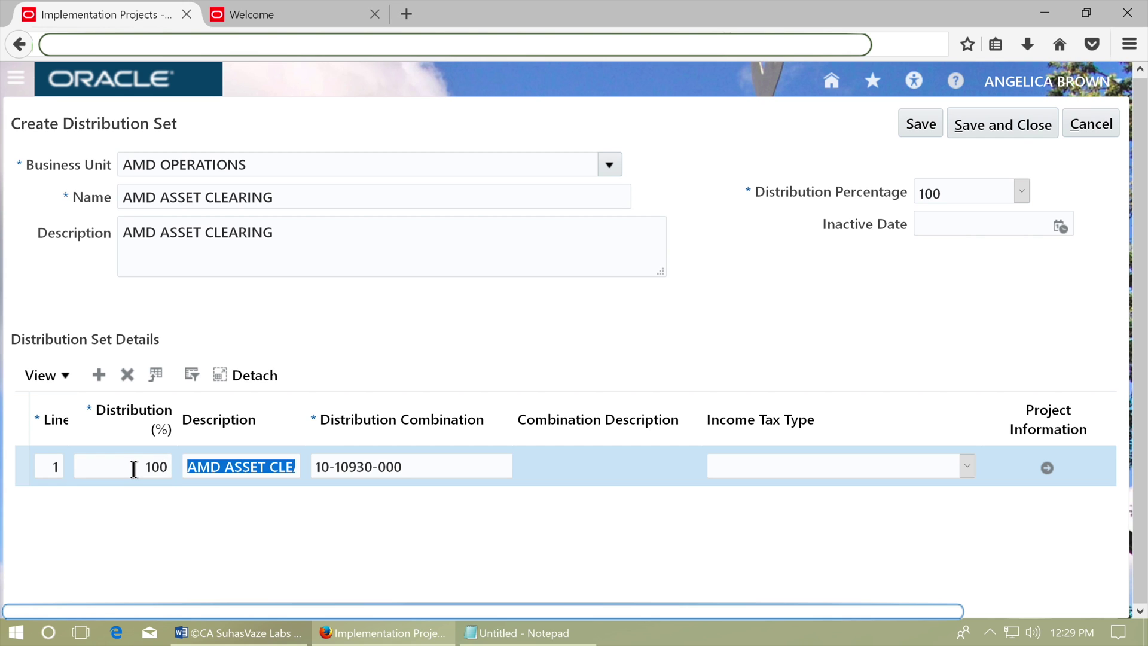
left_click(923, 127)
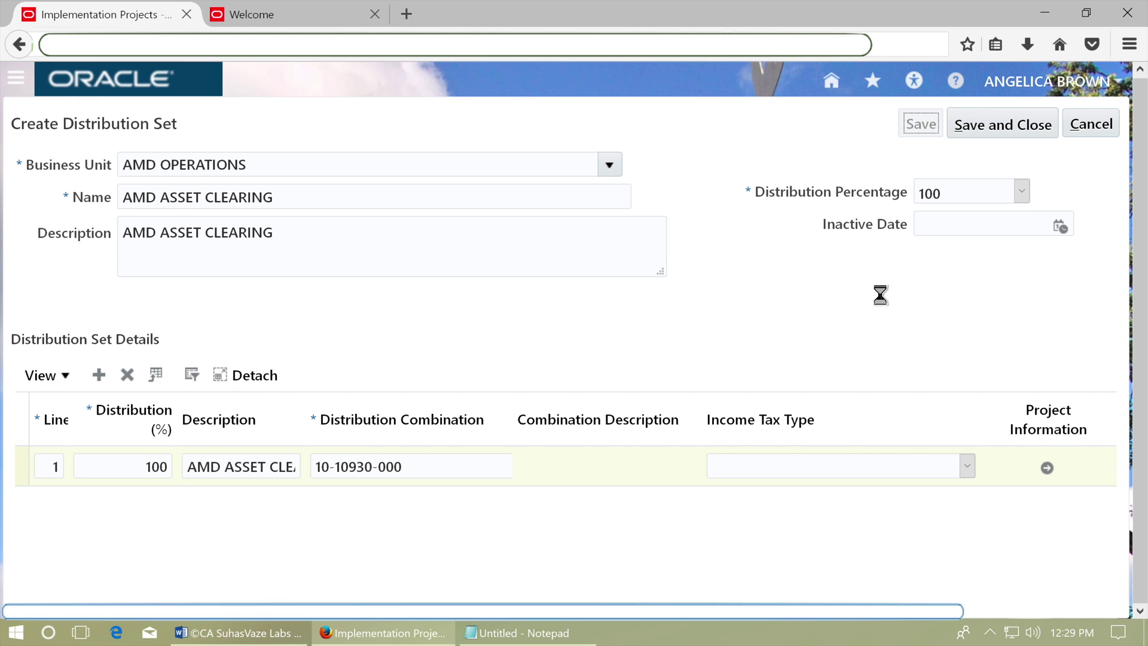
left_click(1007, 127)
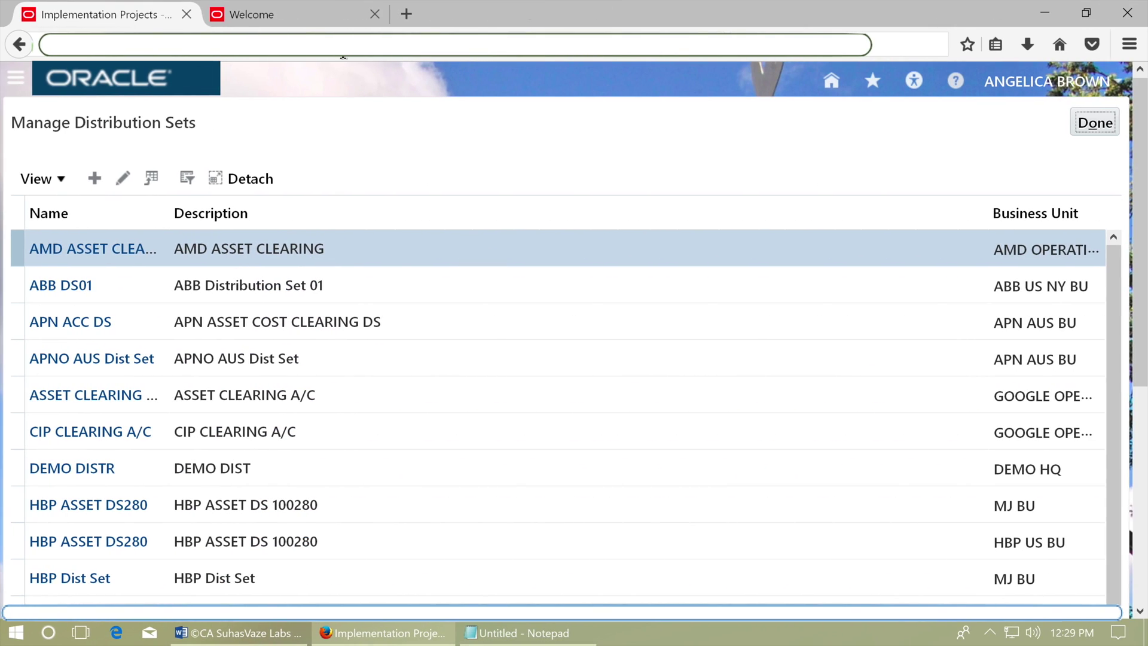
- Switch to the browser tab showing the Oracle Welcome home page
left_click(289, 12)
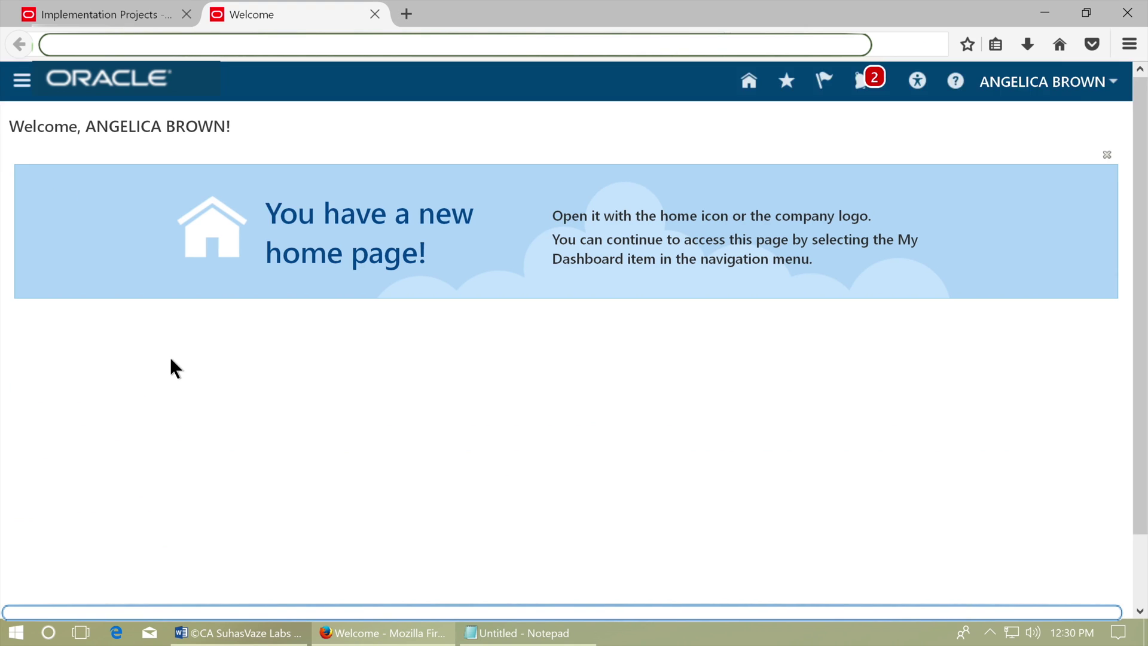
- Go to the Suppliers work area and open the Manage Suppliers search page
left_click_drag(1066, 195, 1103, 482)
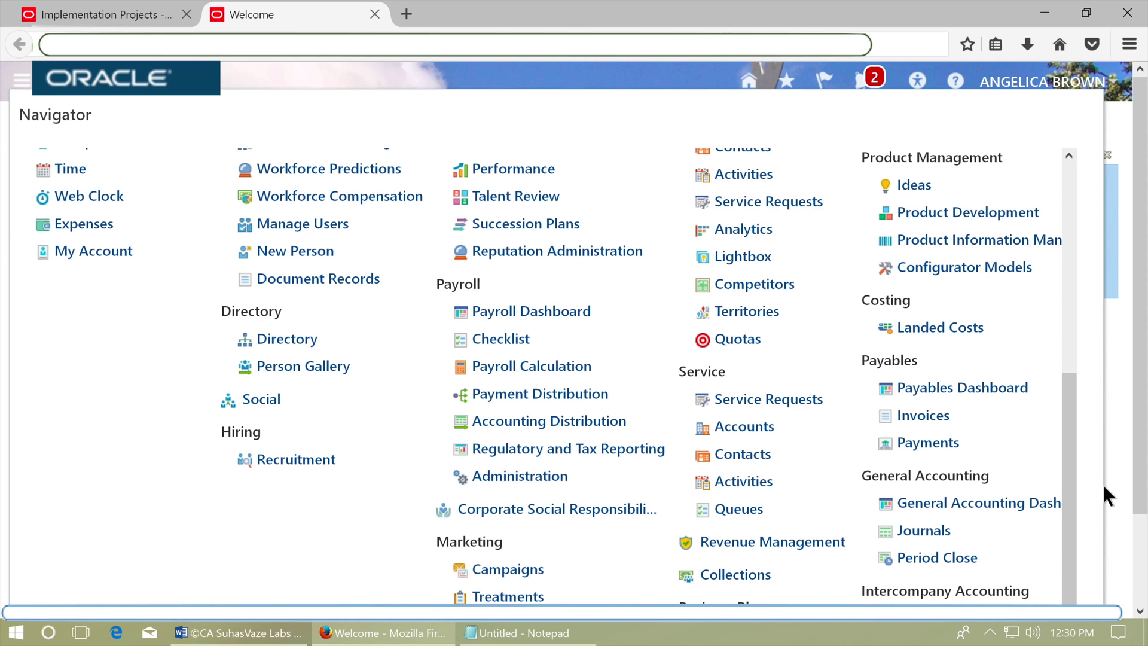
left_click(837, 581)
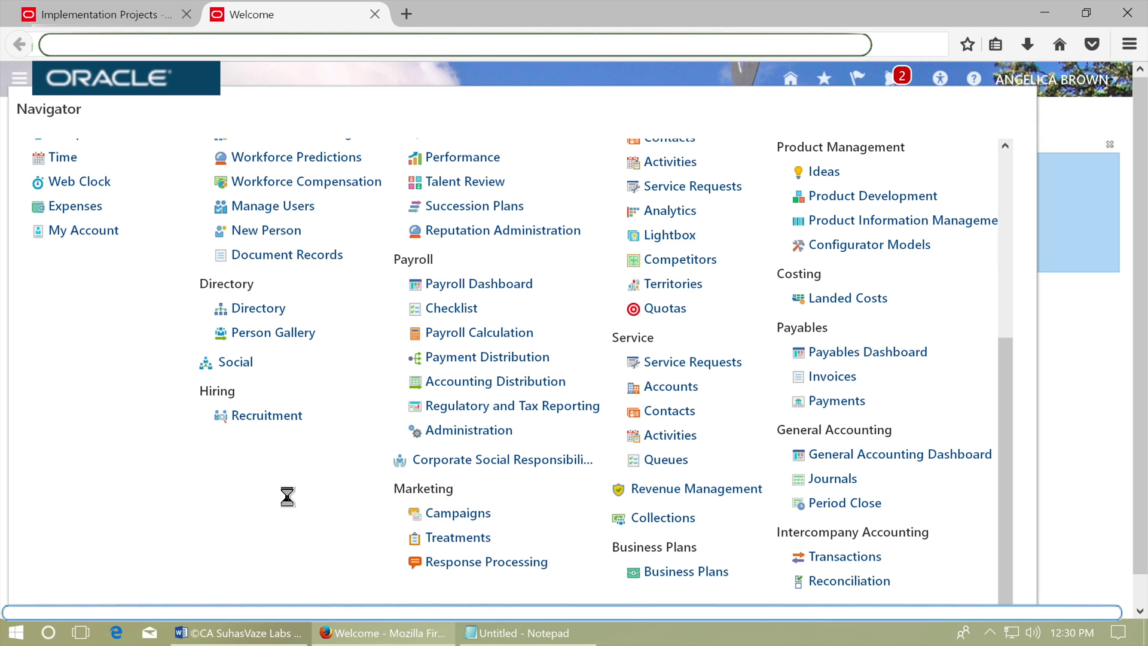
left_click(60, 566)
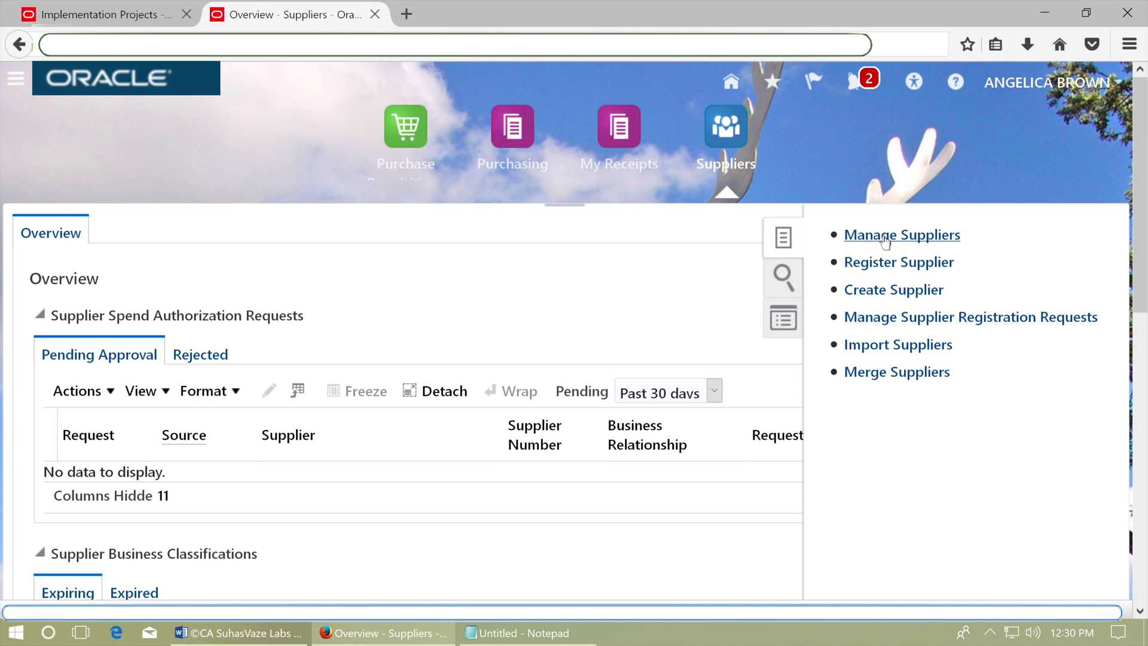
left_click(909, 238)
- Search suppliers for WMAR% and open WMART INC for editing
left_click(436, 379)
type("W")
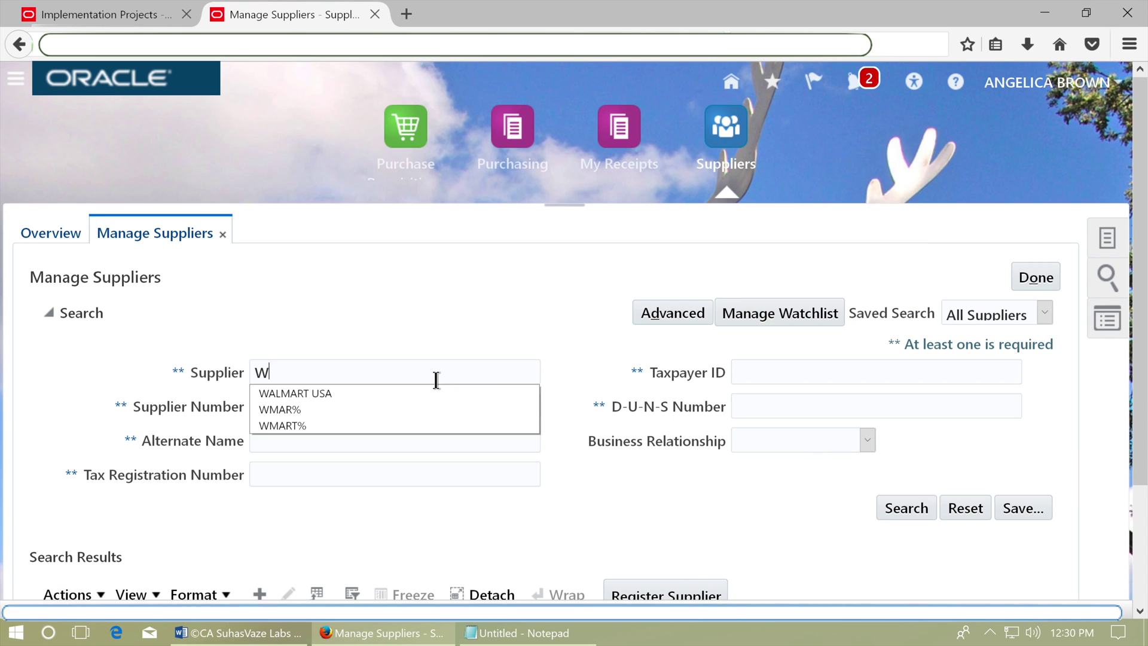
type("MAR%")
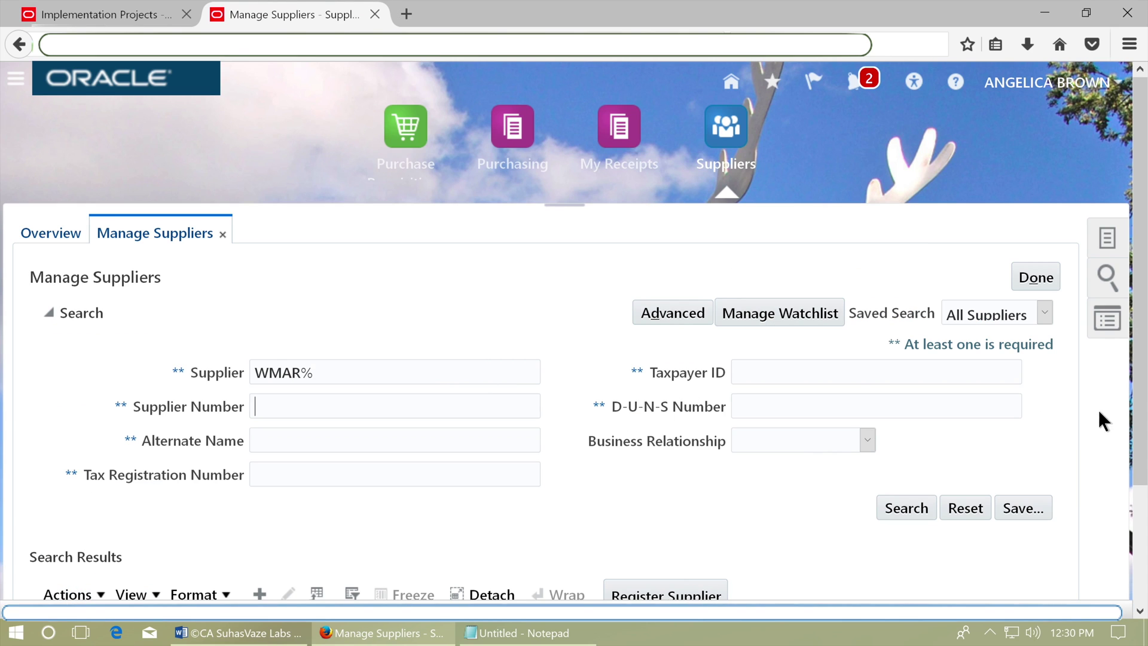
left_click(909, 515)
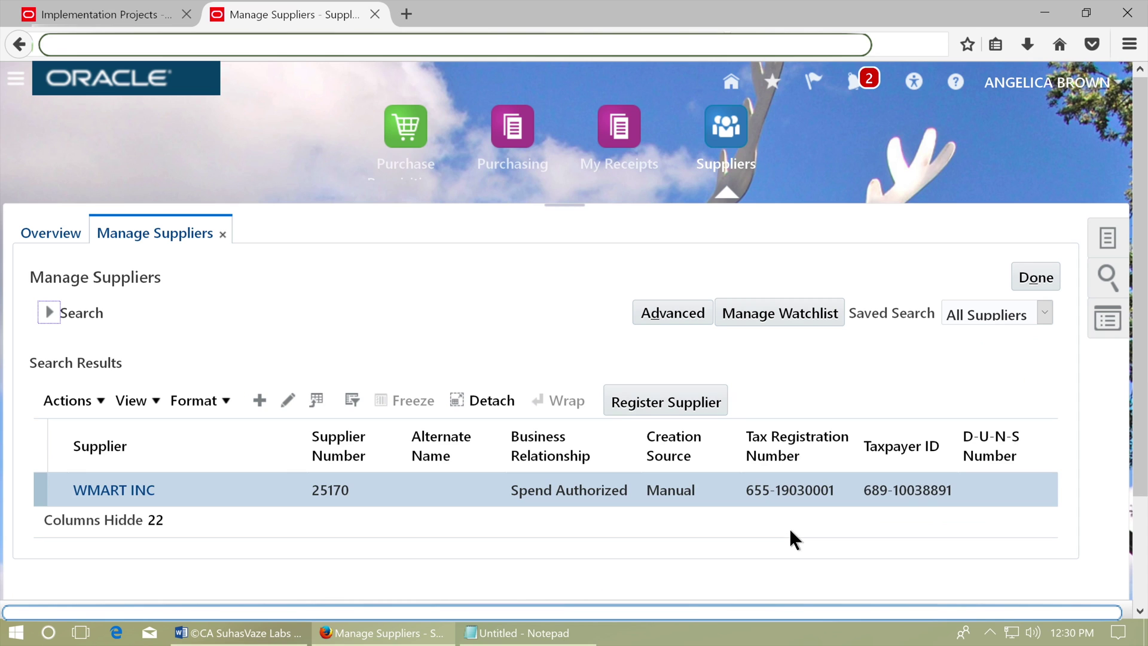
left_click(287, 400)
- Open WMART INC's WMA-NY site and show its business unit assignments
left_click(191, 337)
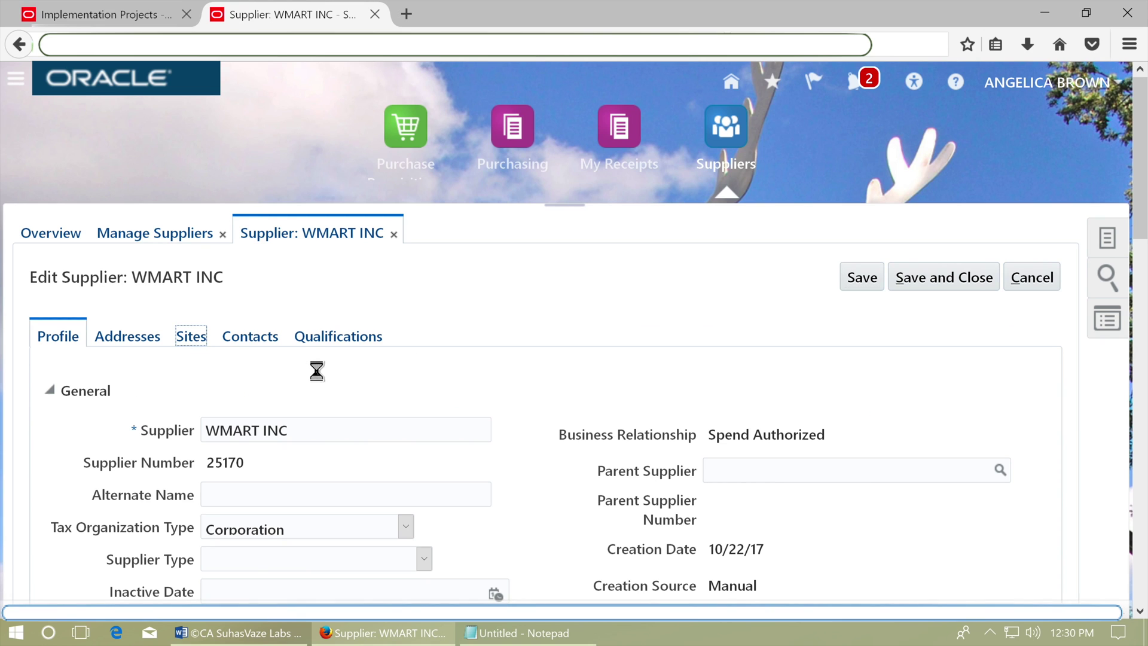
left_click(292, 431)
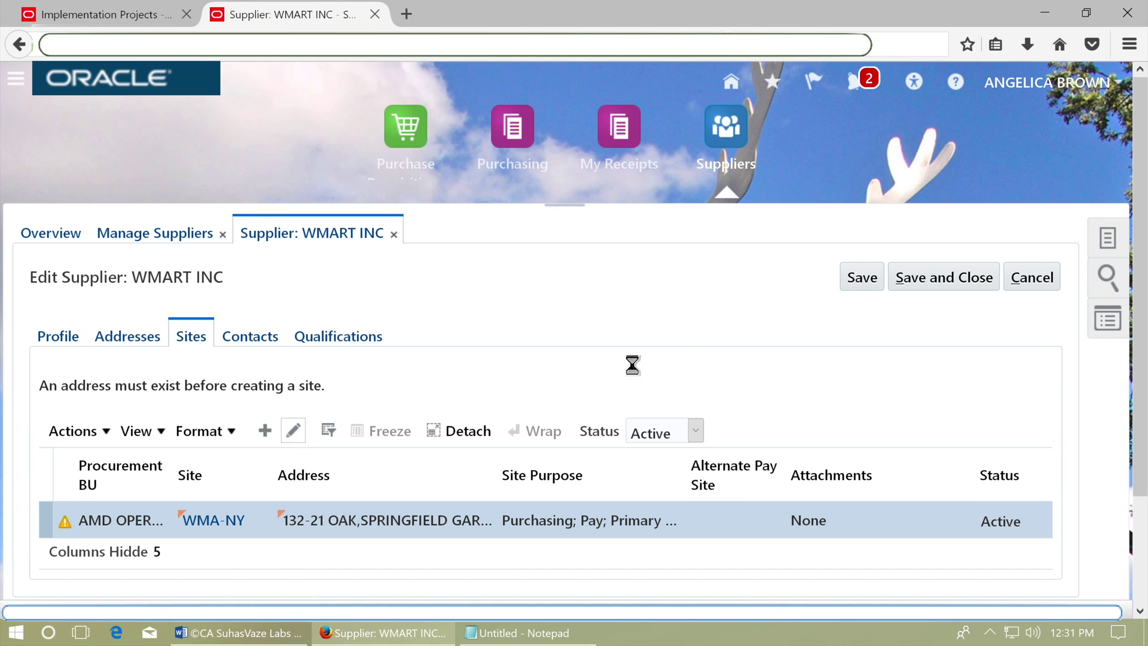
scroll(1138, 350, "down", 5)
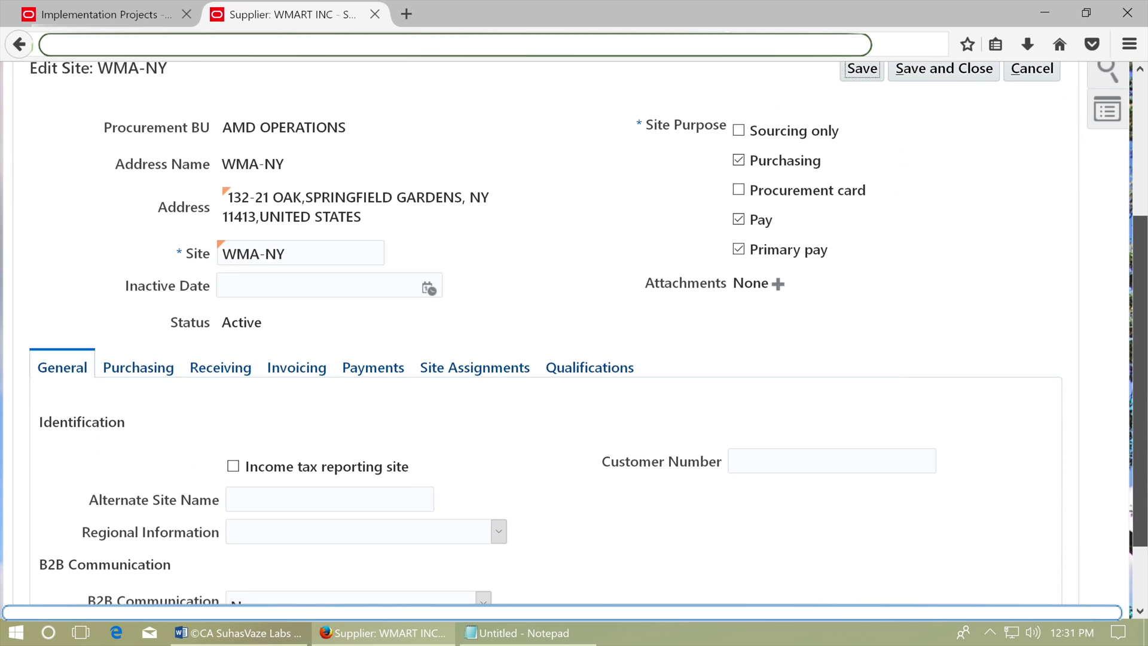
left_click(452, 328)
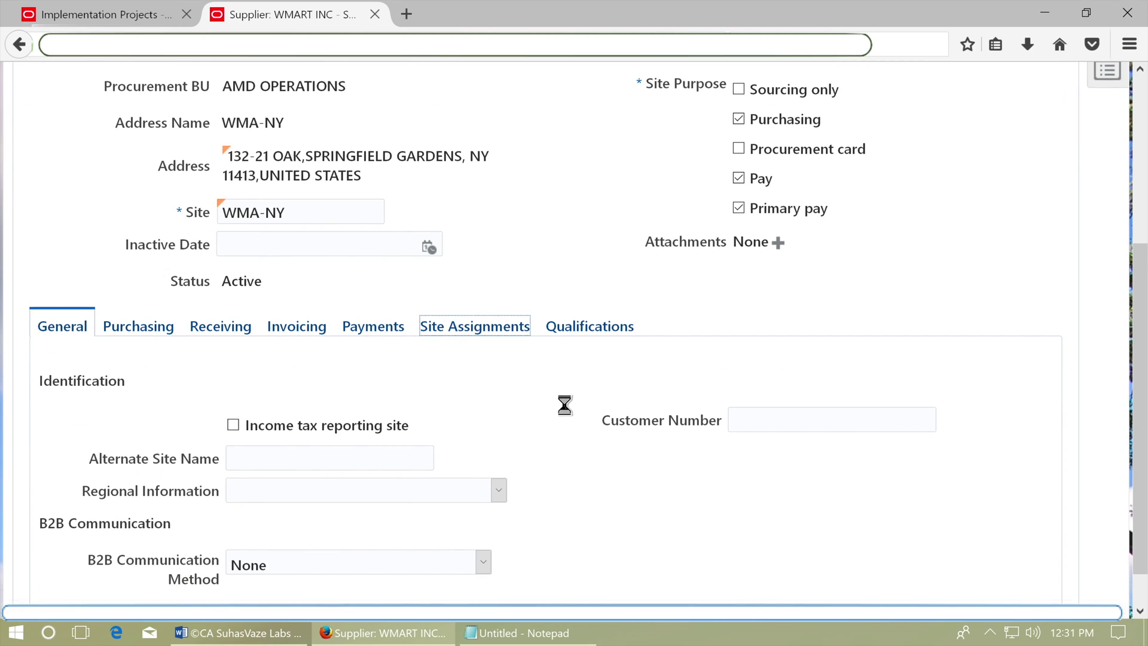
- Set the WMA-NY assignment's distribution set to AMD ASSET CLEARING and save the site
left_click_drag(571, 528, 888, 544)
left_click_drag(847, 502, 1003, 501)
type("AMD")
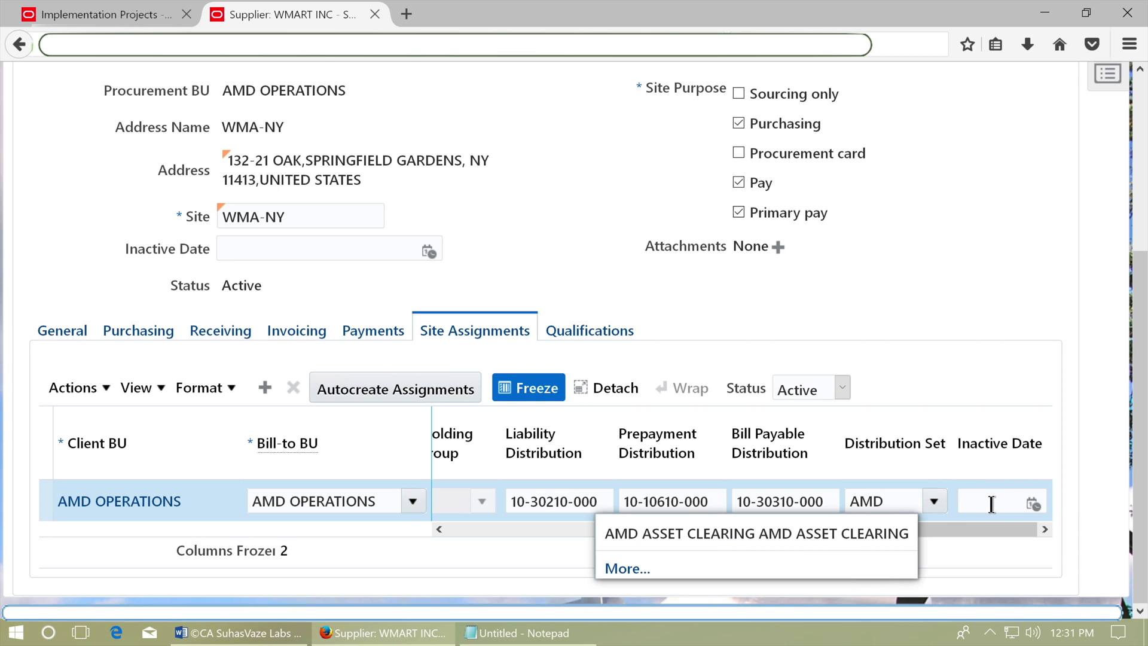
left_click(819, 531)
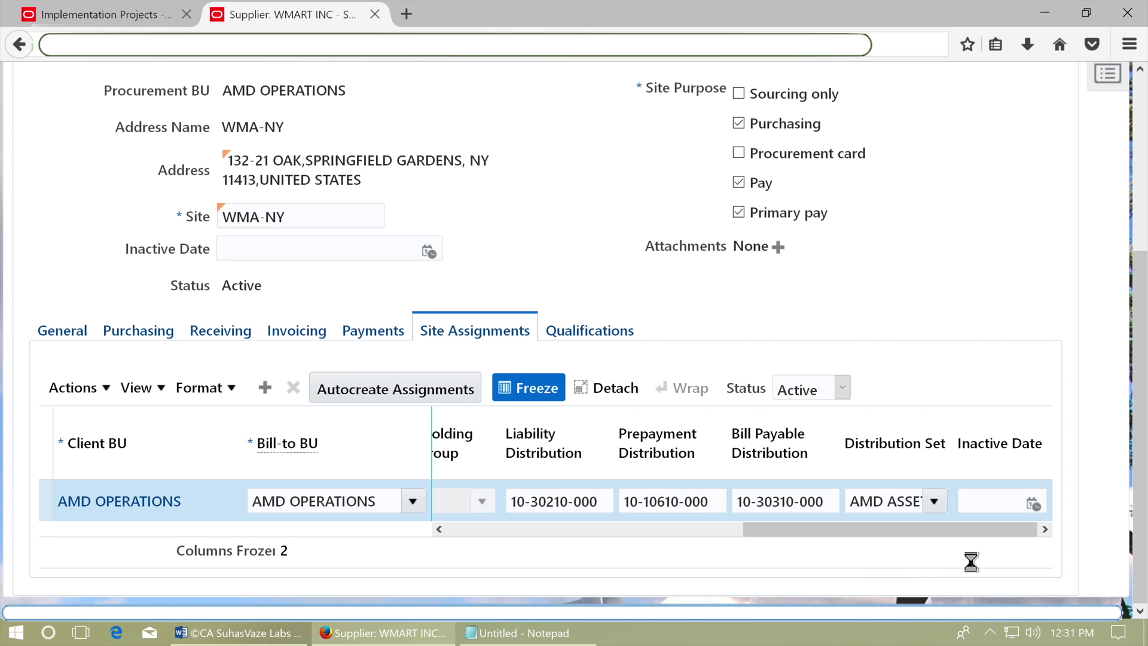
left_click_drag(1139, 556, 1140, 383)
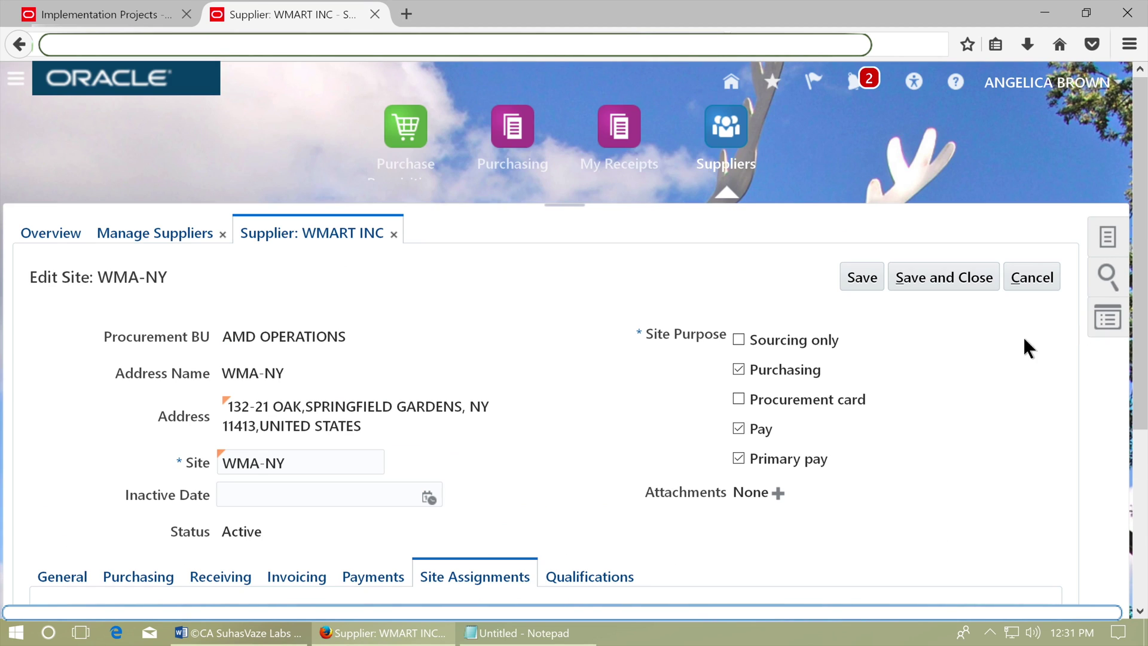
left_click(948, 279)
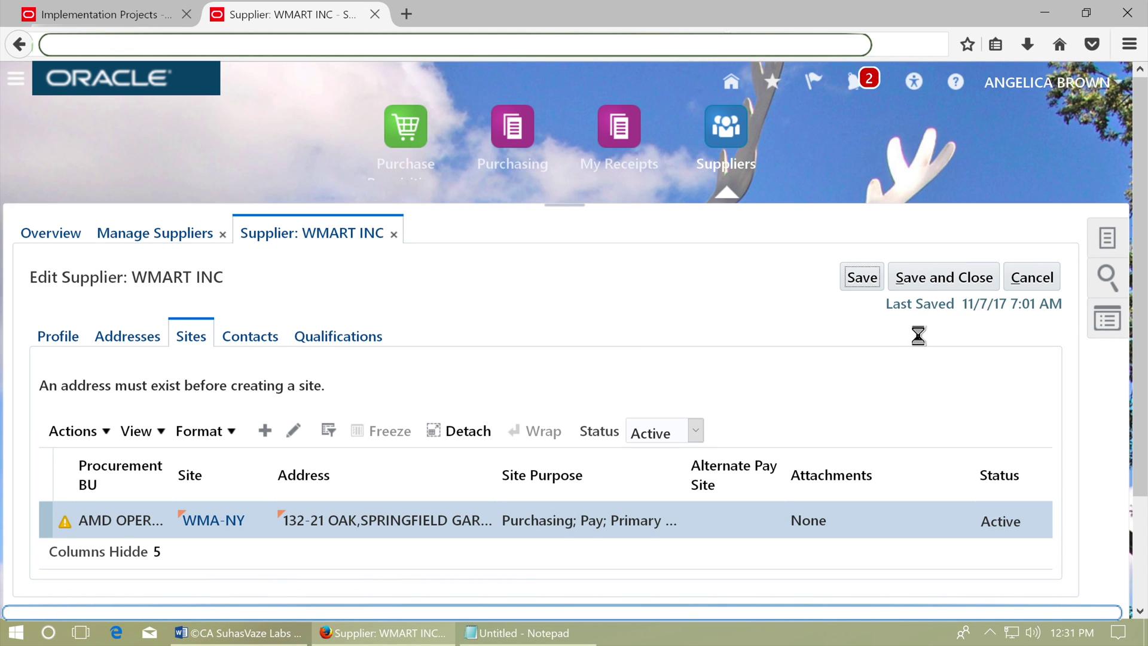
- Save and close supplier WMART INC and confirm the save
left_click(921, 281)
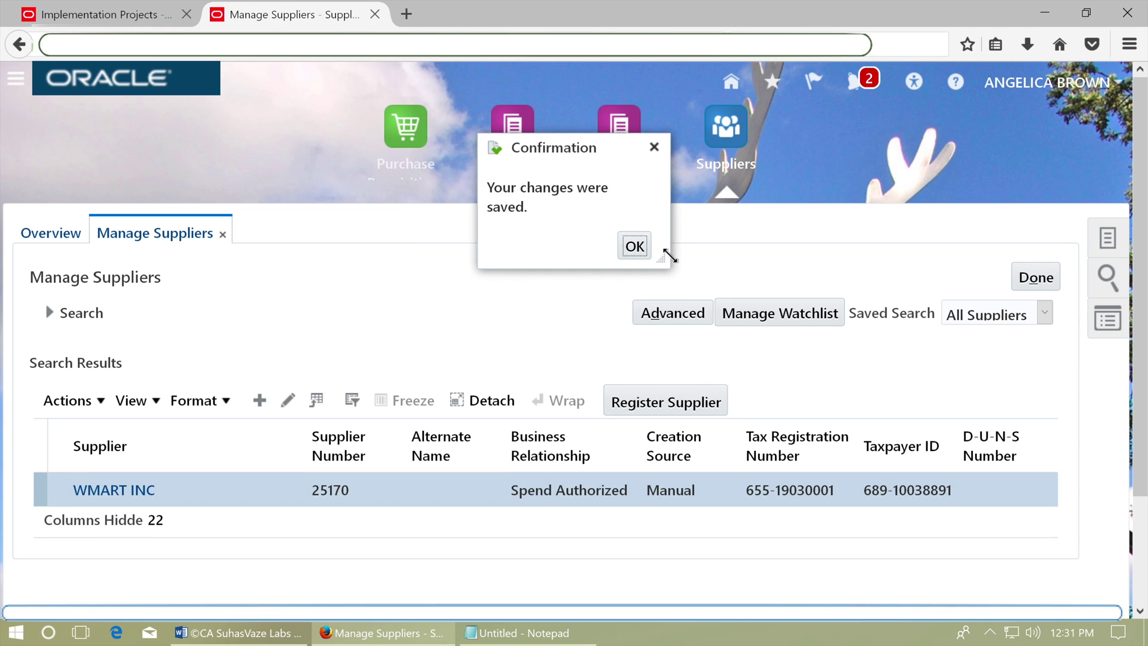
left_click(1030, 282)
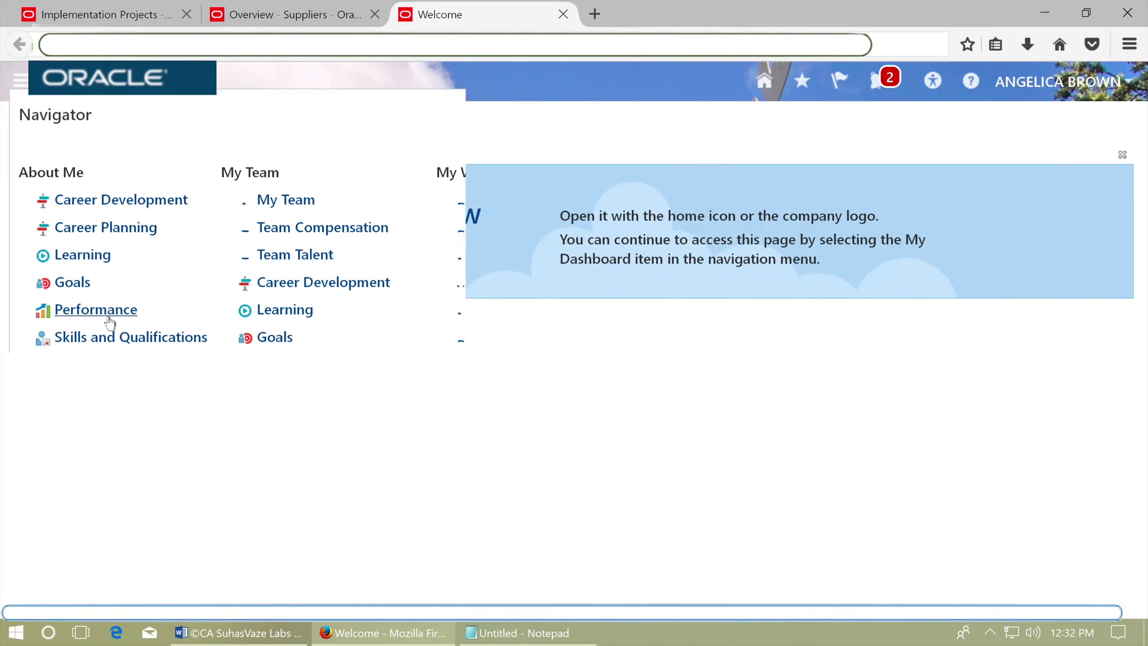
- Open Fixed Assets from the Navigator, then the Period Close page for ledger PQR-LGR
left_click_drag(1070, 220, 1077, 462)
left_click(961, 389)
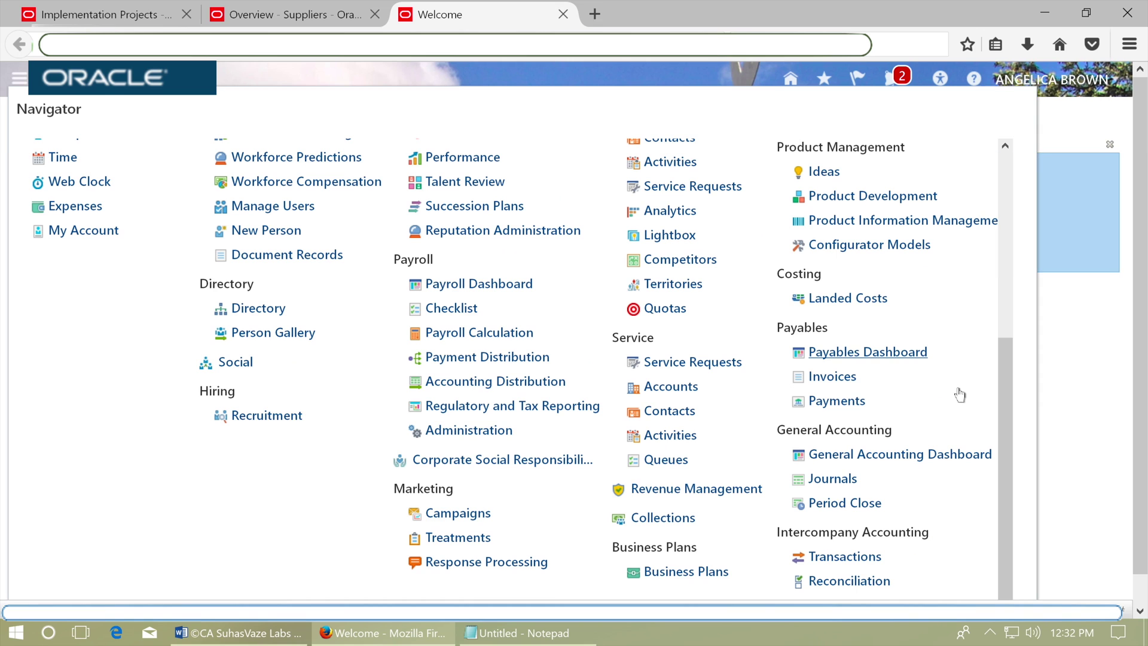
scroll(1003, 479, "down", 1)
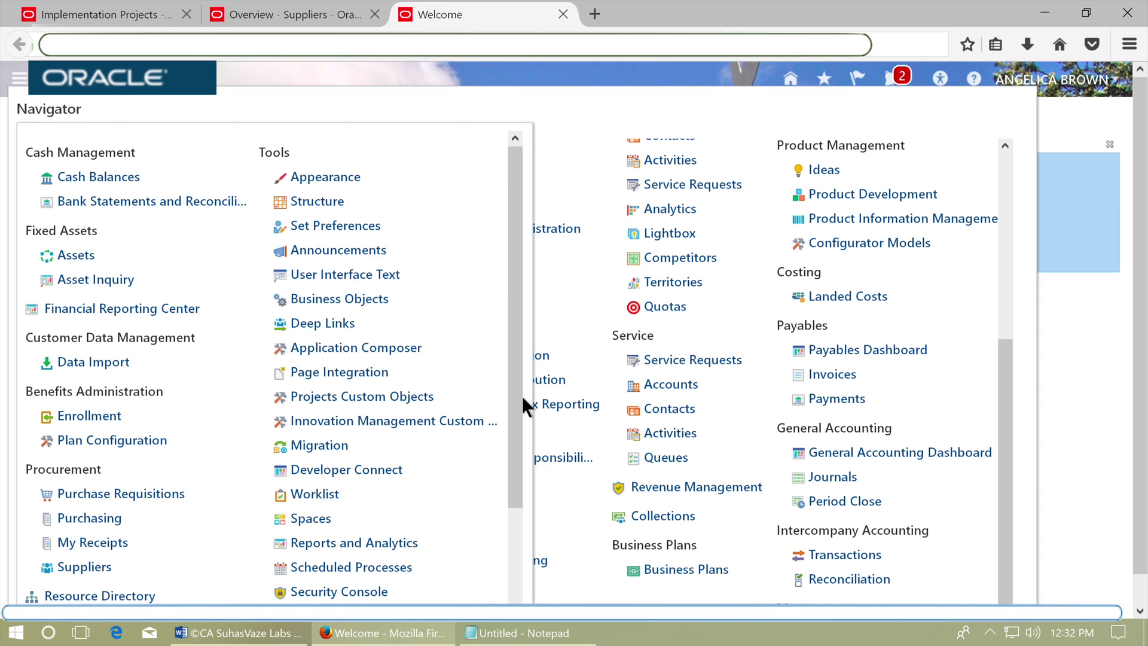
scroll(173, 274, "down", 1)
left_click(83, 255)
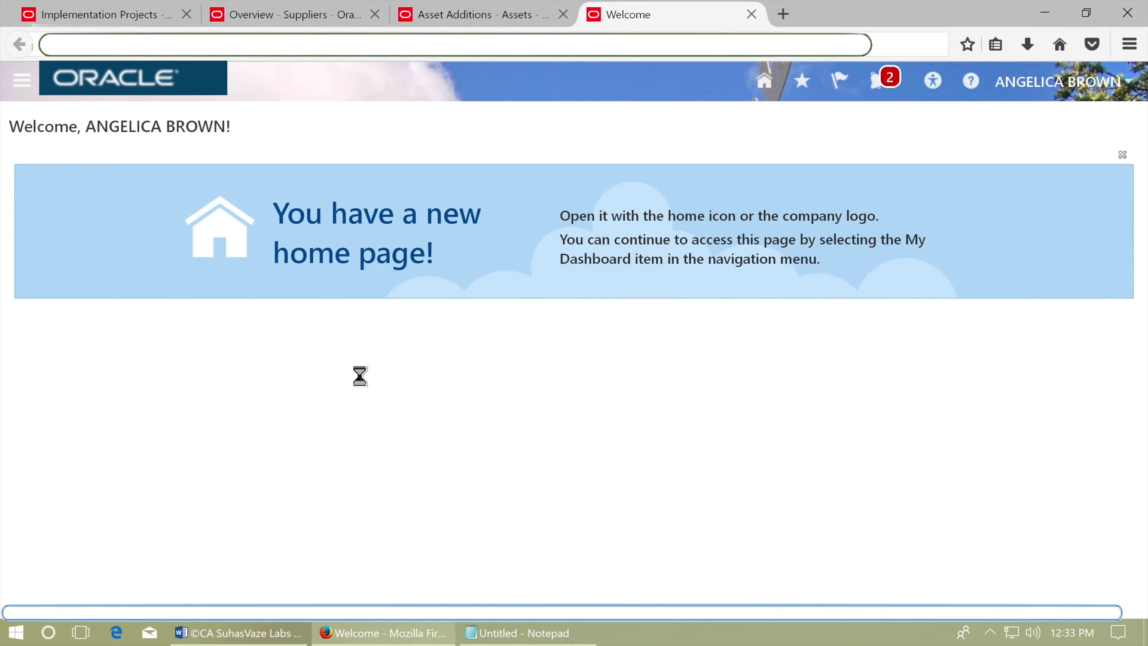
left_click_drag(1071, 278, 1075, 502)
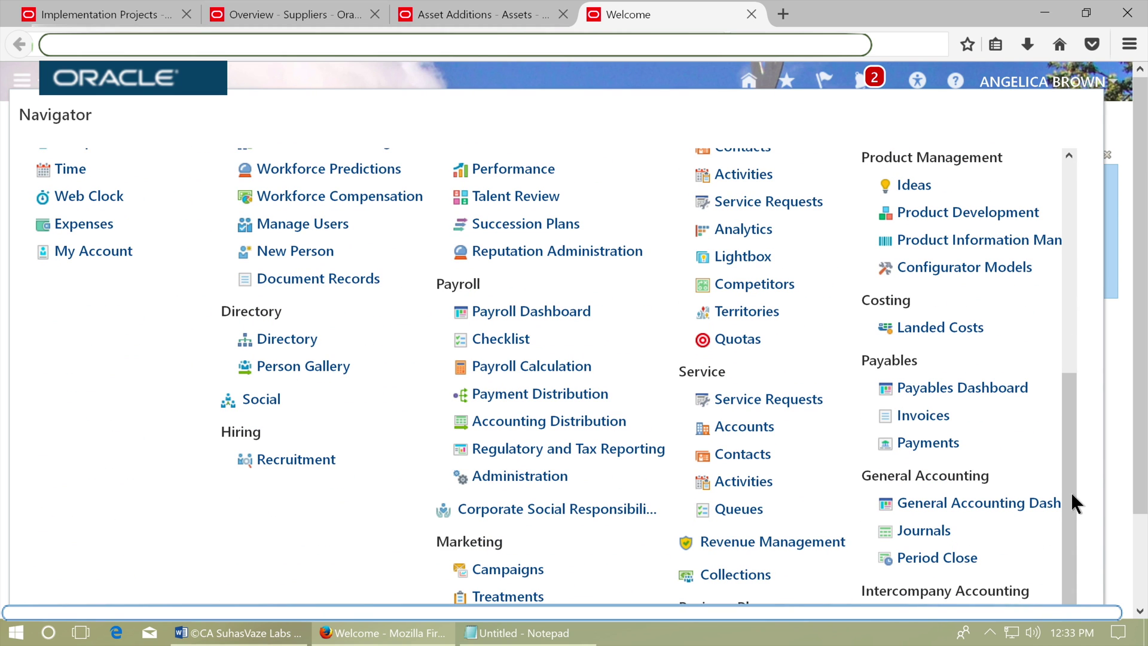
left_click(969, 558)
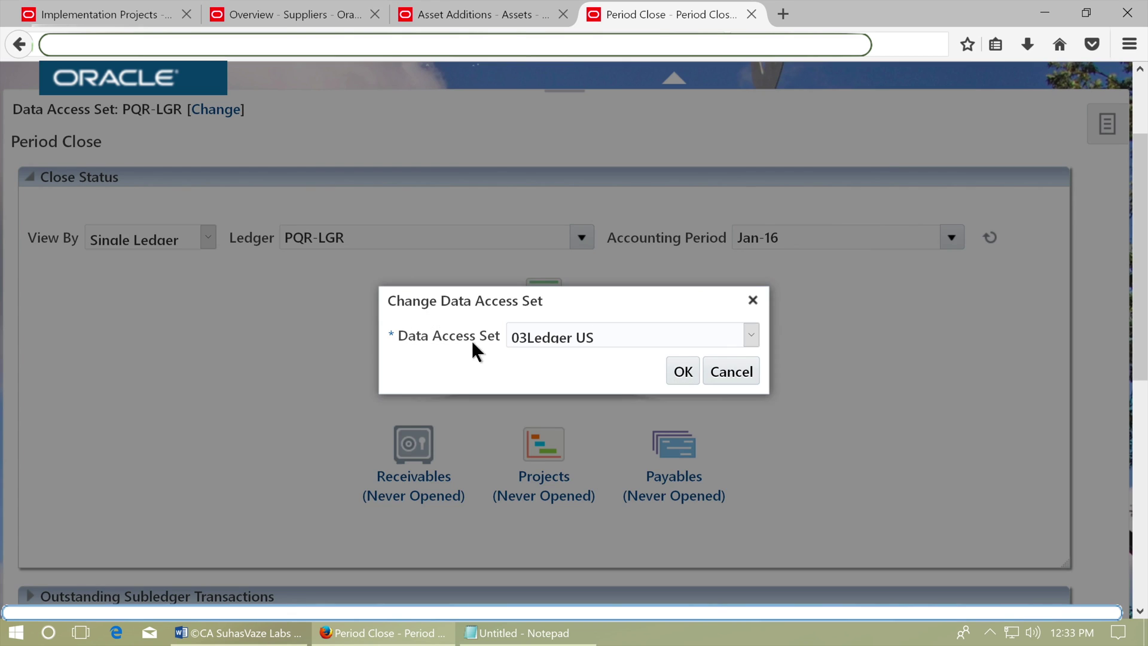
- Change the Period Close data access set to AMD-LGR, accepting the unsaved-changes warning
left_click(561, 342)
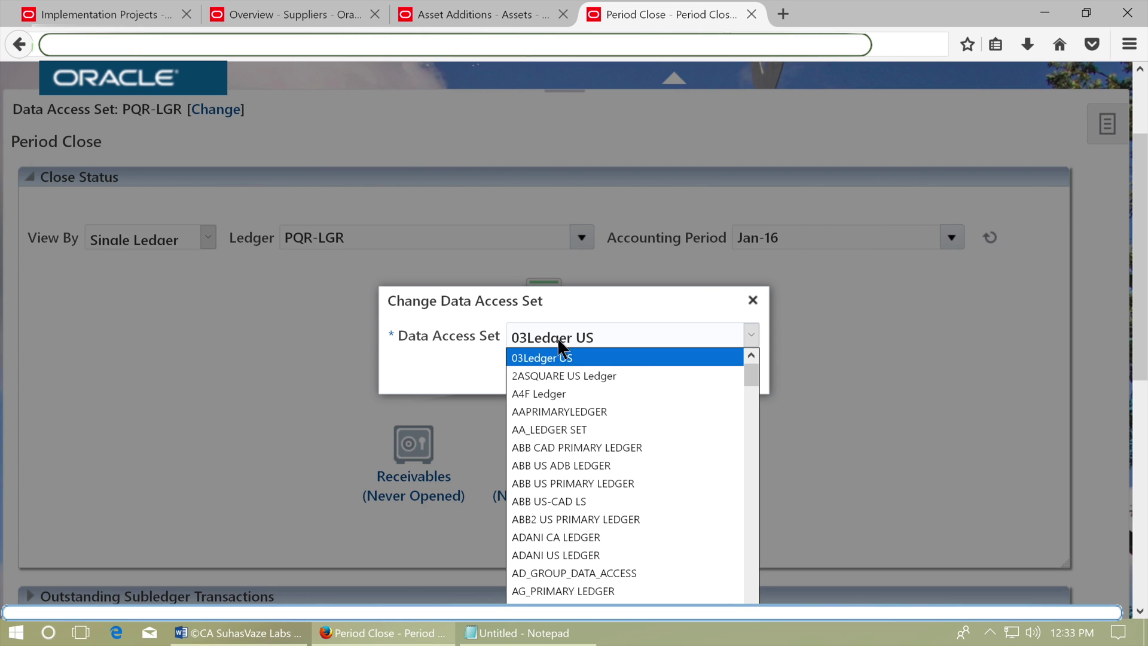
left_click_drag(751, 378, 754, 389)
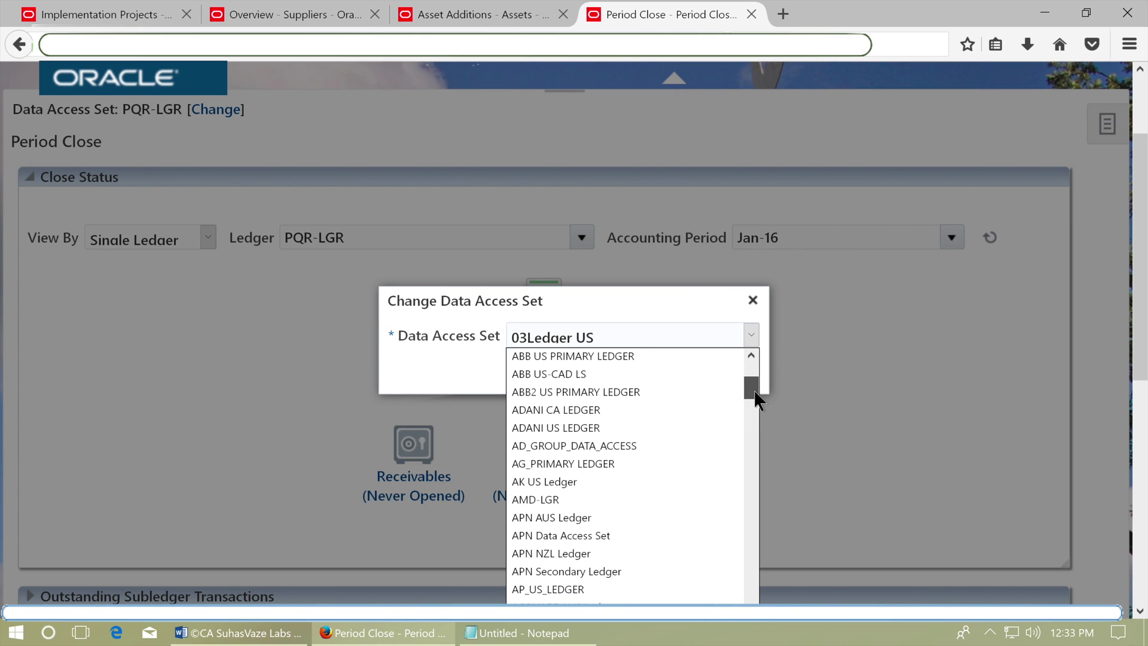
left_click(613, 500)
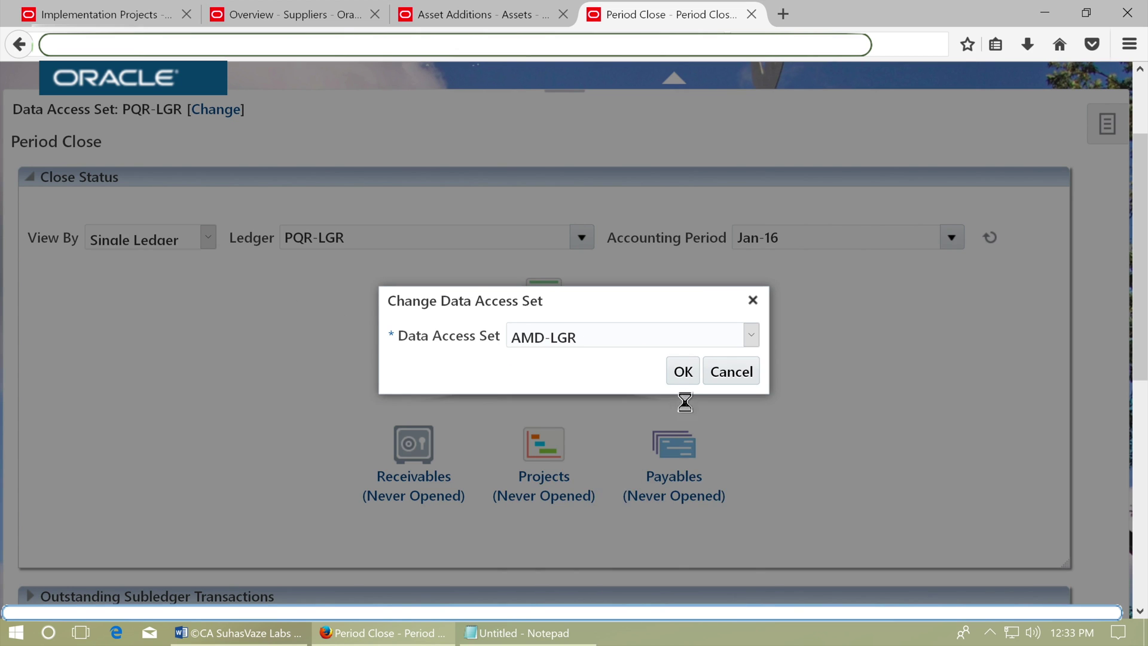
left_click(683, 373)
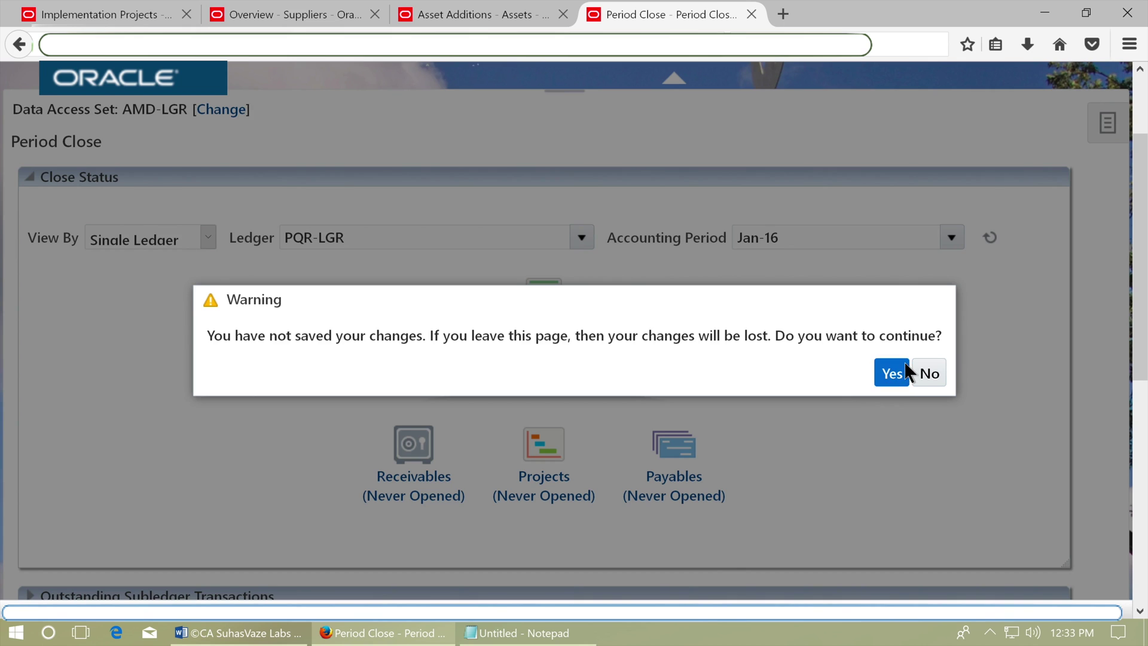
left_click(892, 372)
scroll(916, 408, "down", 2)
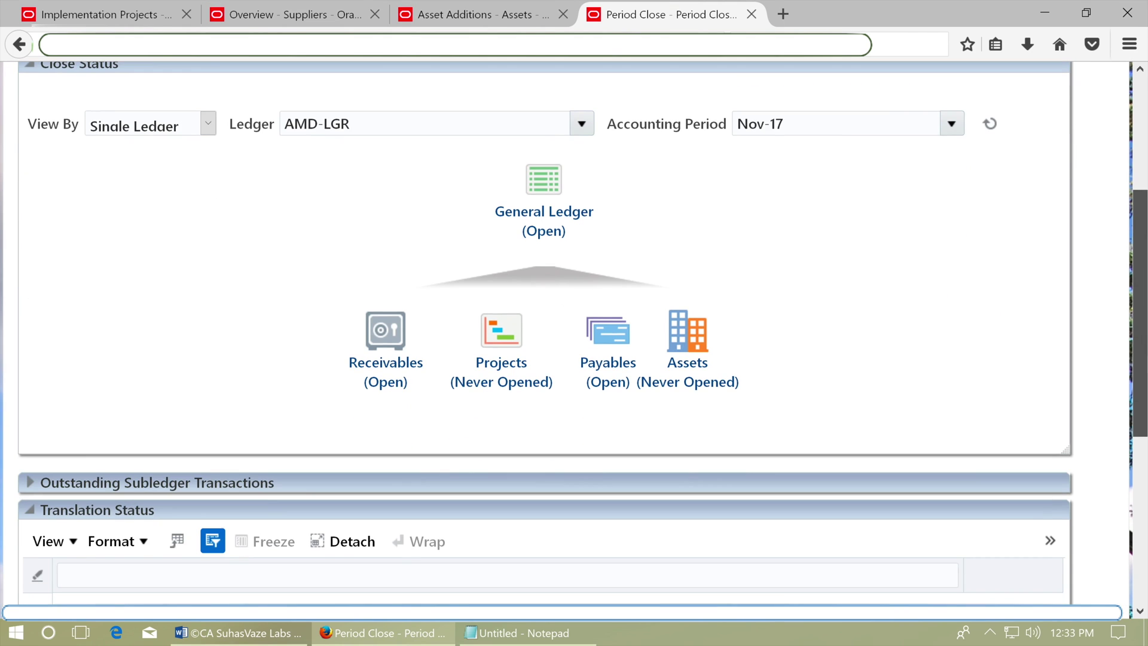
- Set the accounting period to Jan-16 and refresh AMD-LGR's close status
triple_click(820, 129)
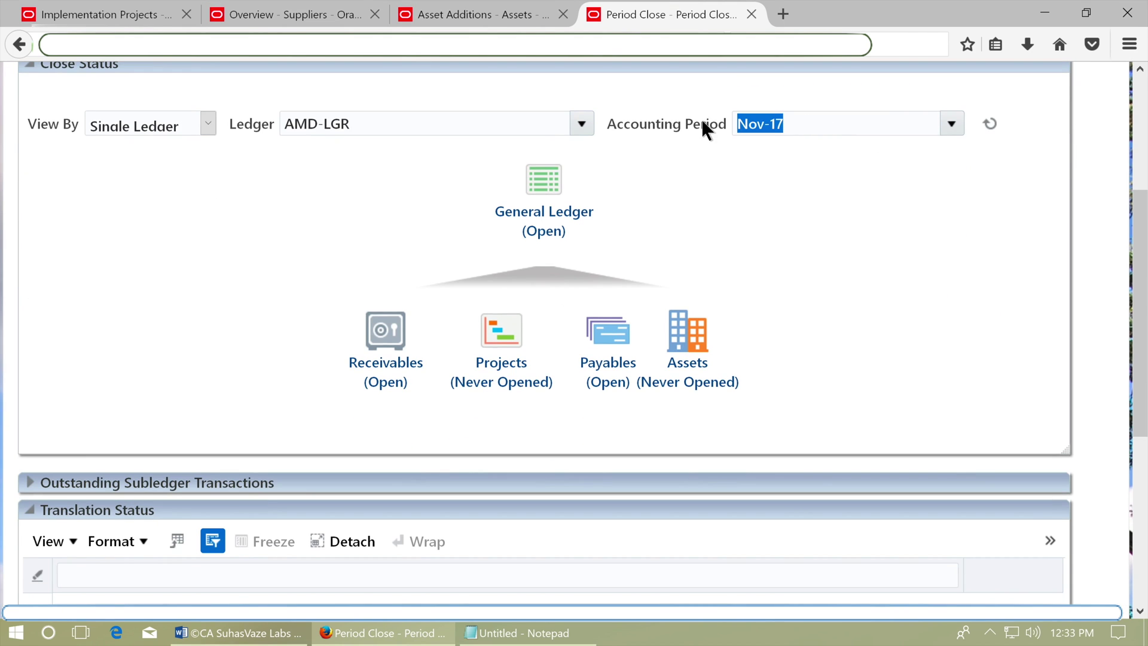
type("Jan-16")
key("Tab")
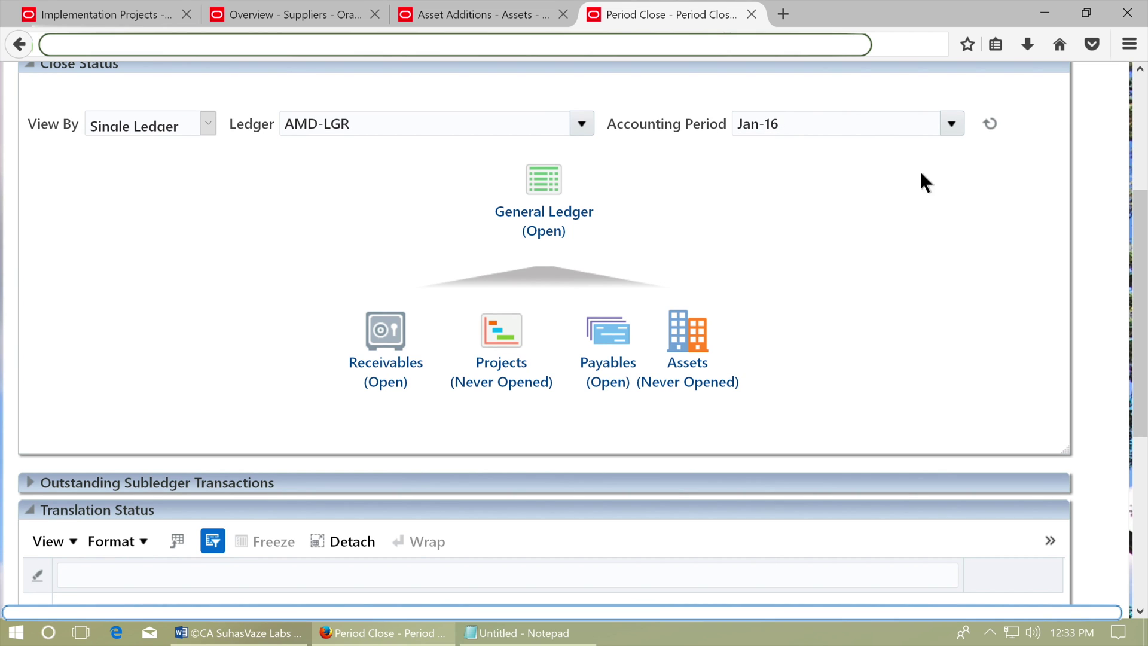
left_click(990, 127)
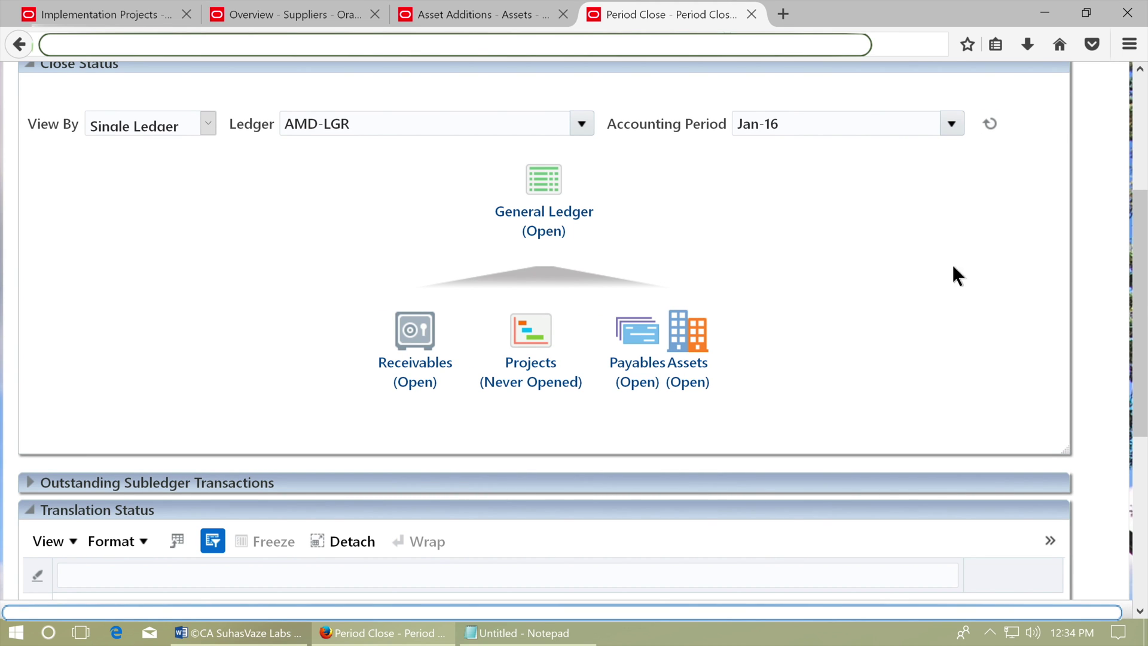
left_click_drag(1134, 320, 1134, 232)
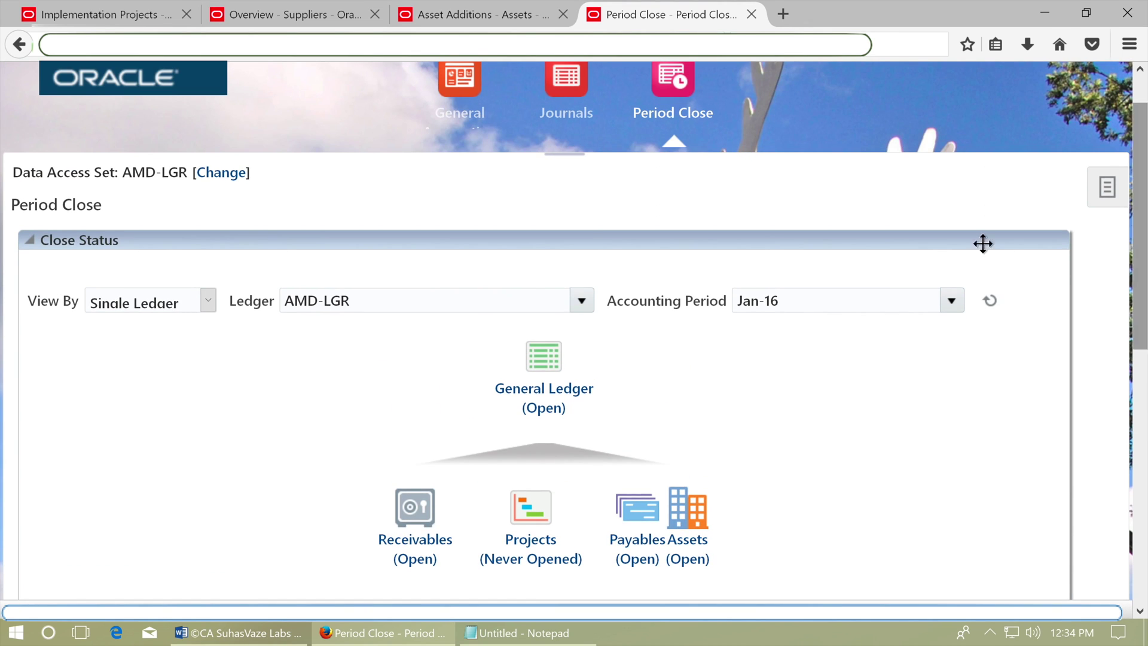
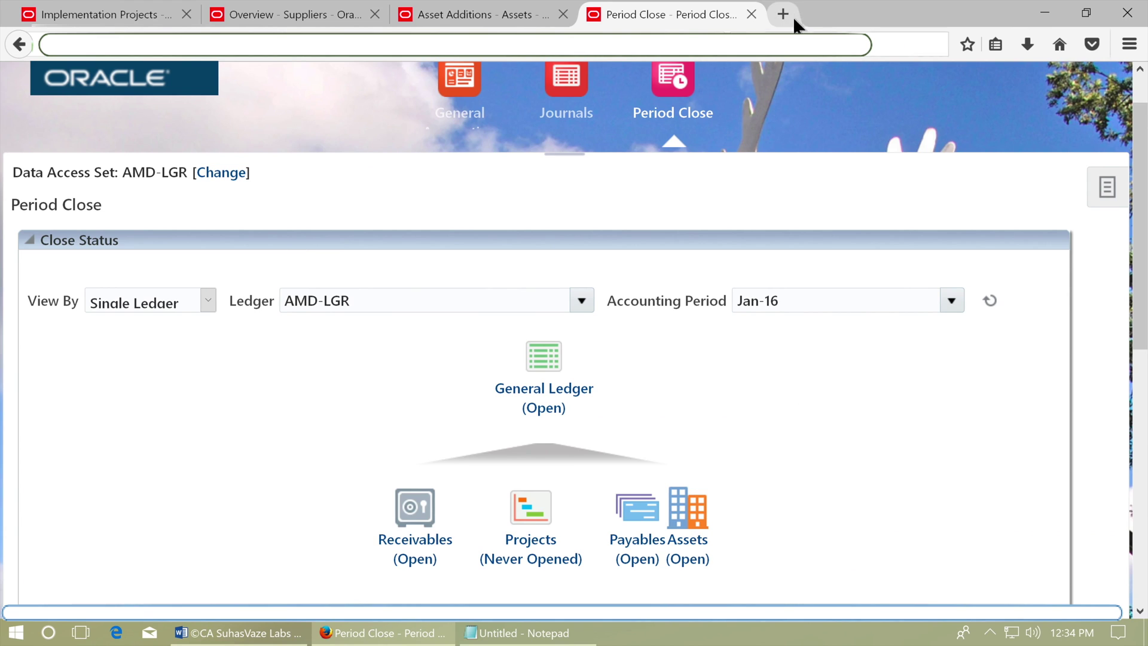
- Load the Oracle Fusion home page from the bookmarks in a new browser tab
left_click(784, 13)
left_click(995, 44)
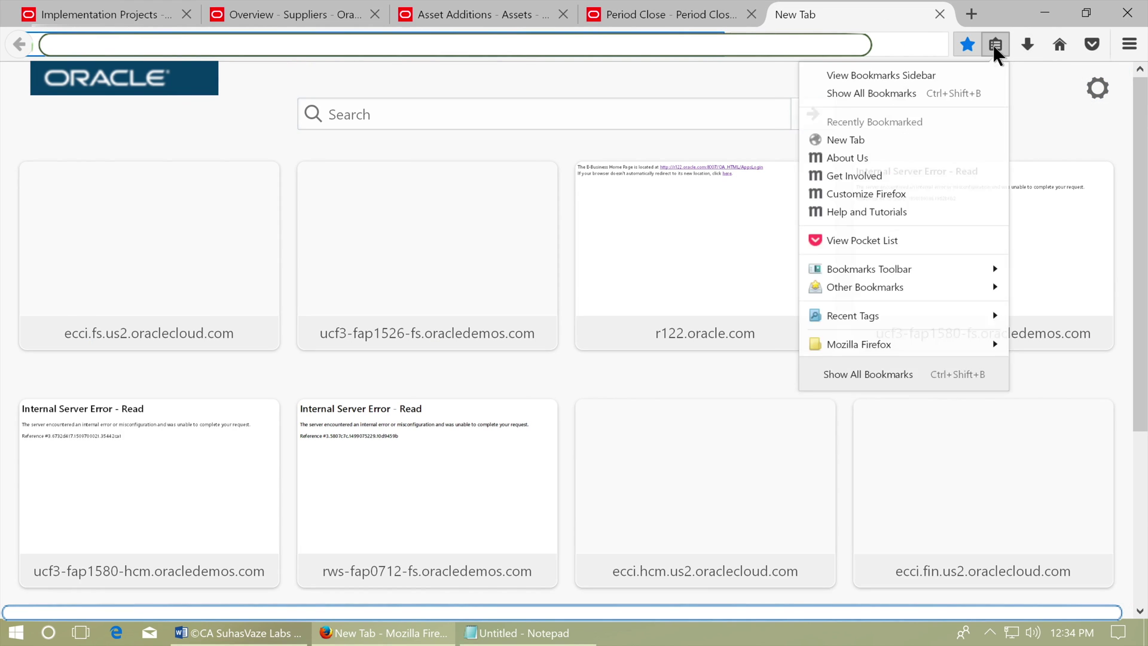
left_click(1056, 308)
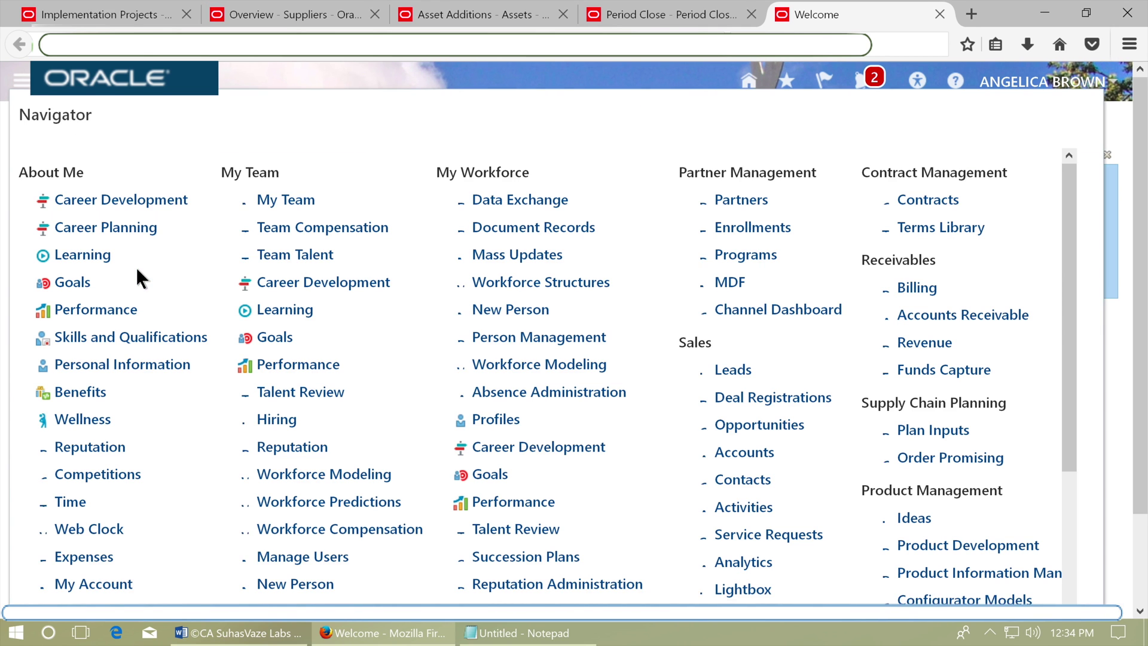
- Start a new invoice in Payables Invoices and type 'AMD O' as the business unit
left_click_drag(1071, 226, 1076, 423)
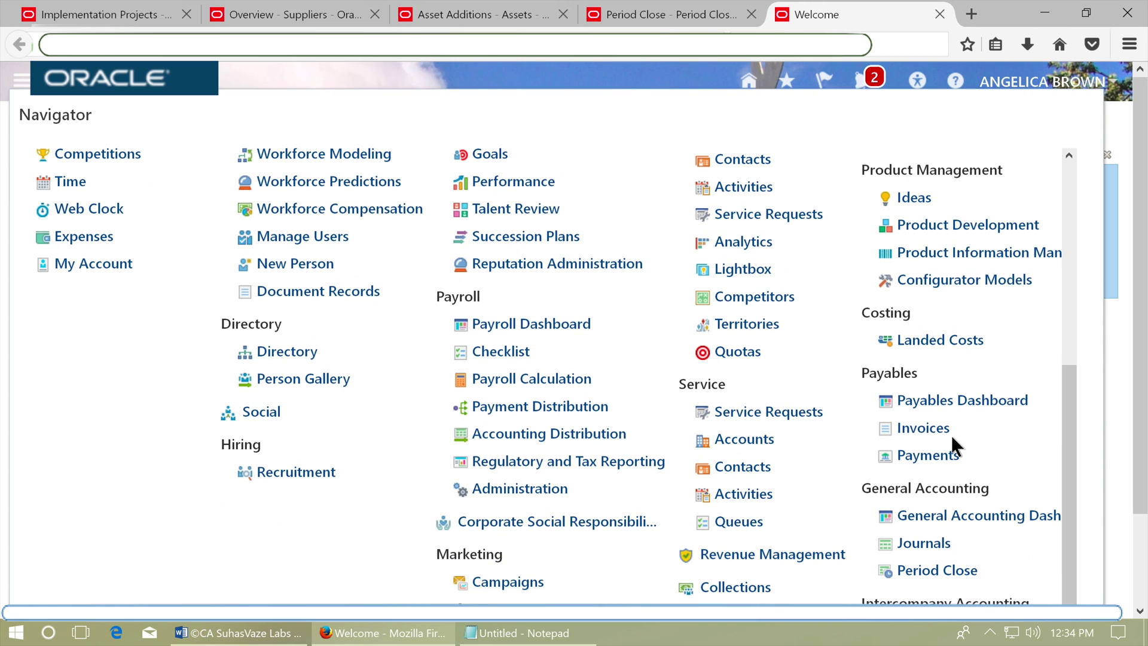
left_click(921, 427)
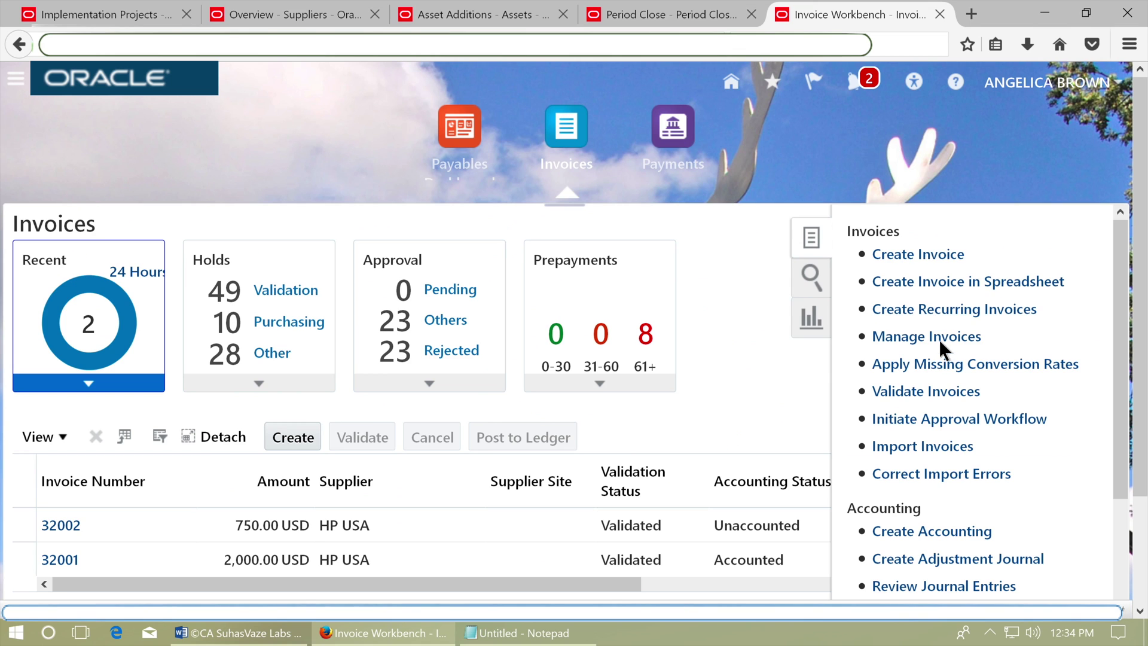
left_click(921, 256)
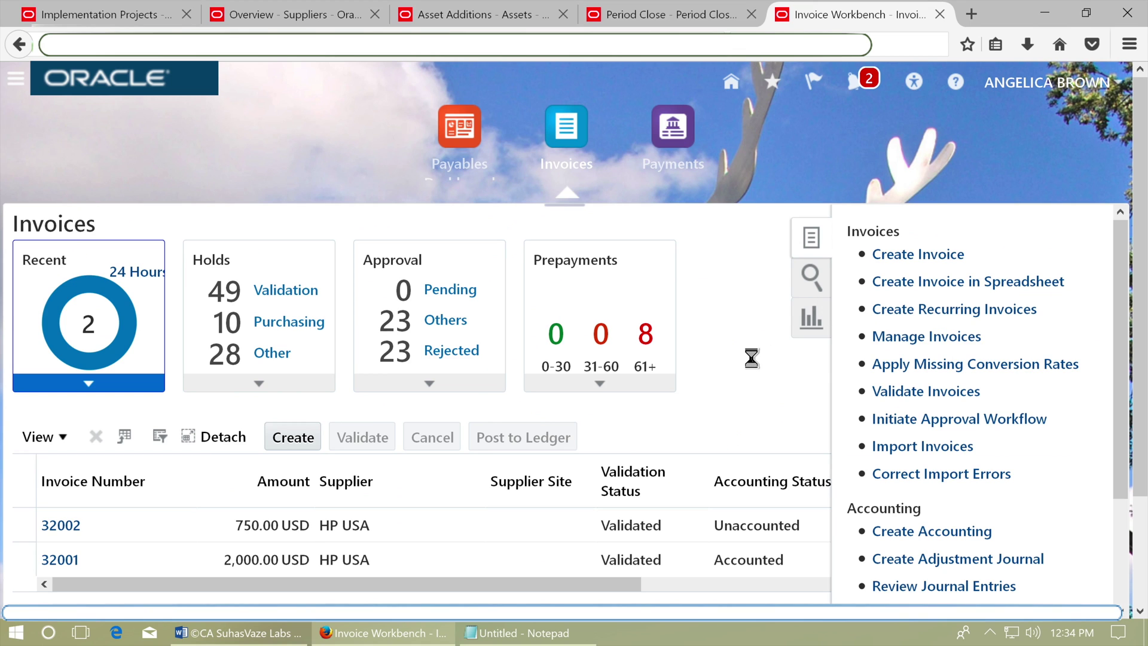
left_click(243, 262)
type("AMD O")
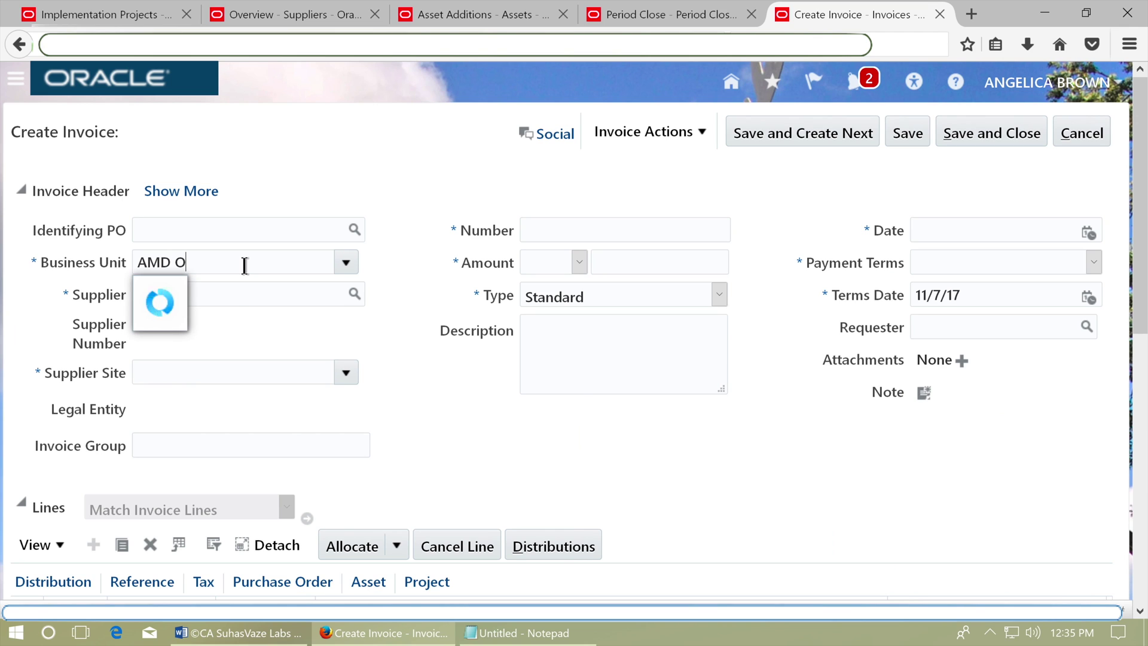
- Choose AMD OPERATIONS and supplier WMART INC, with invoice number INV-5027 and amount 12500
left_click(236, 296)
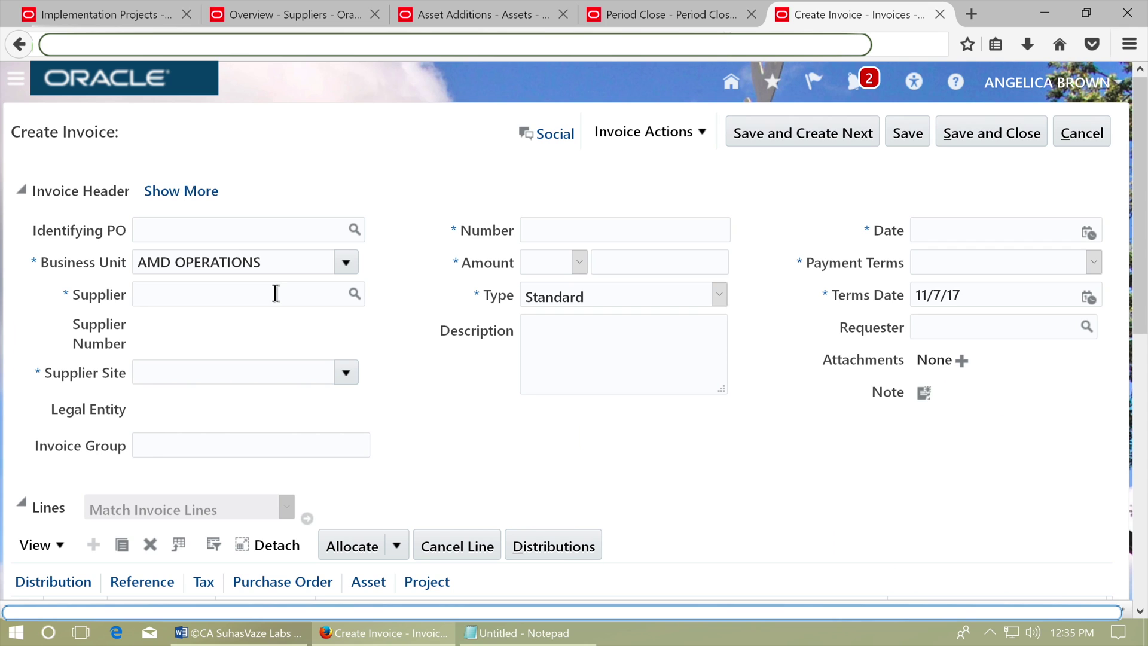
type("WMAR")
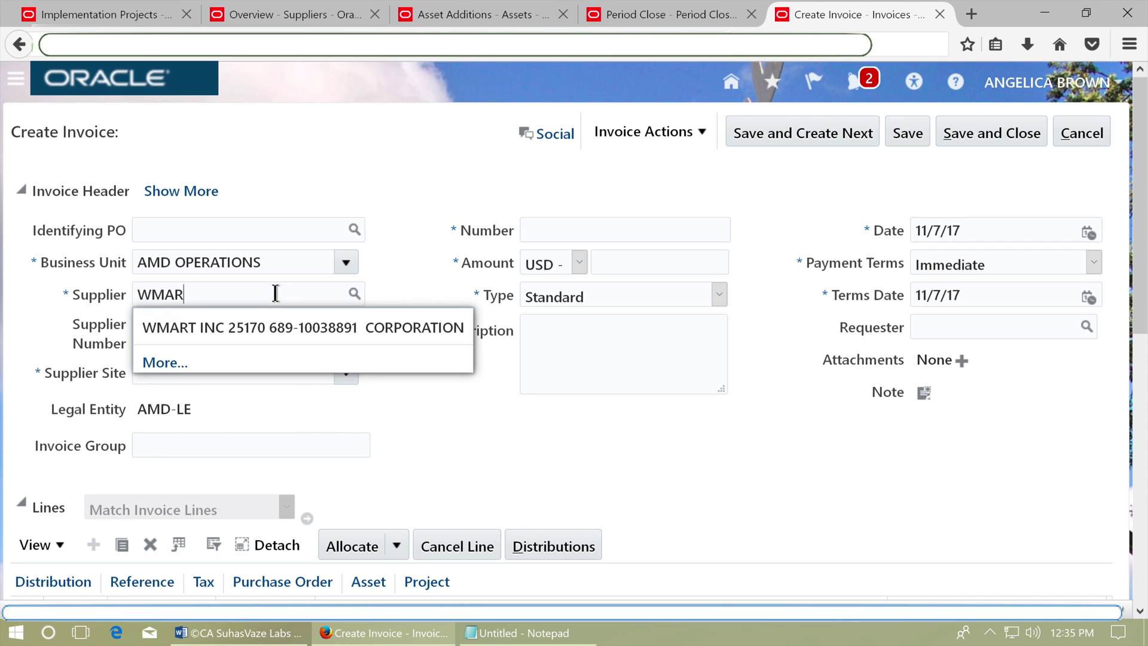
left_click(263, 327)
left_click(556, 231)
type("INV")
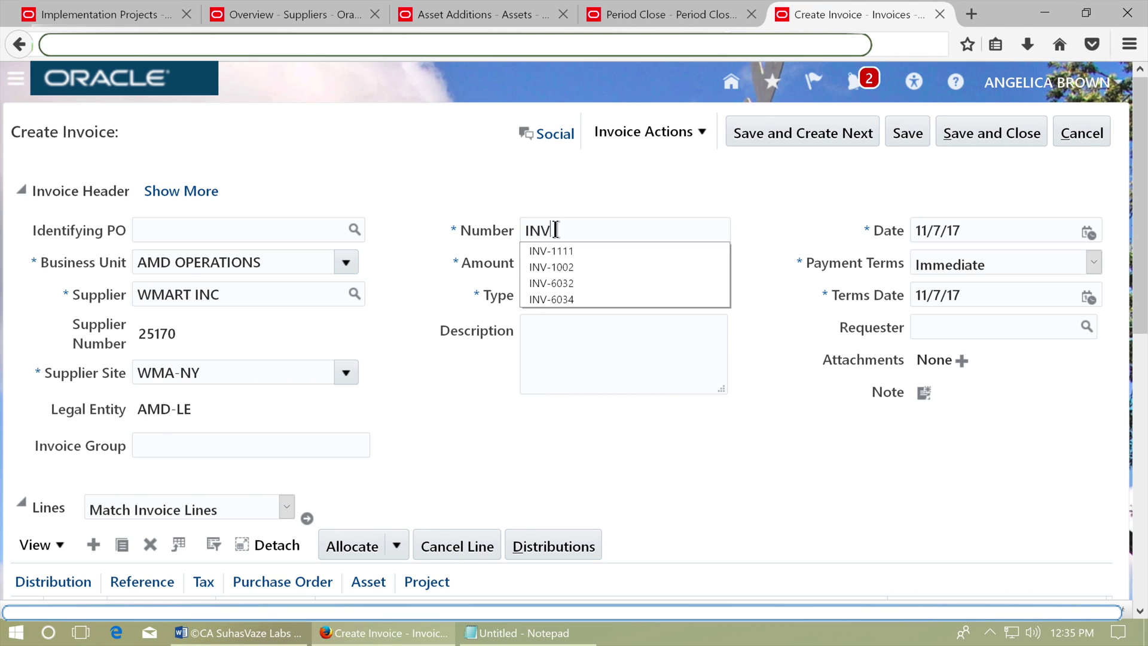
type("-50")
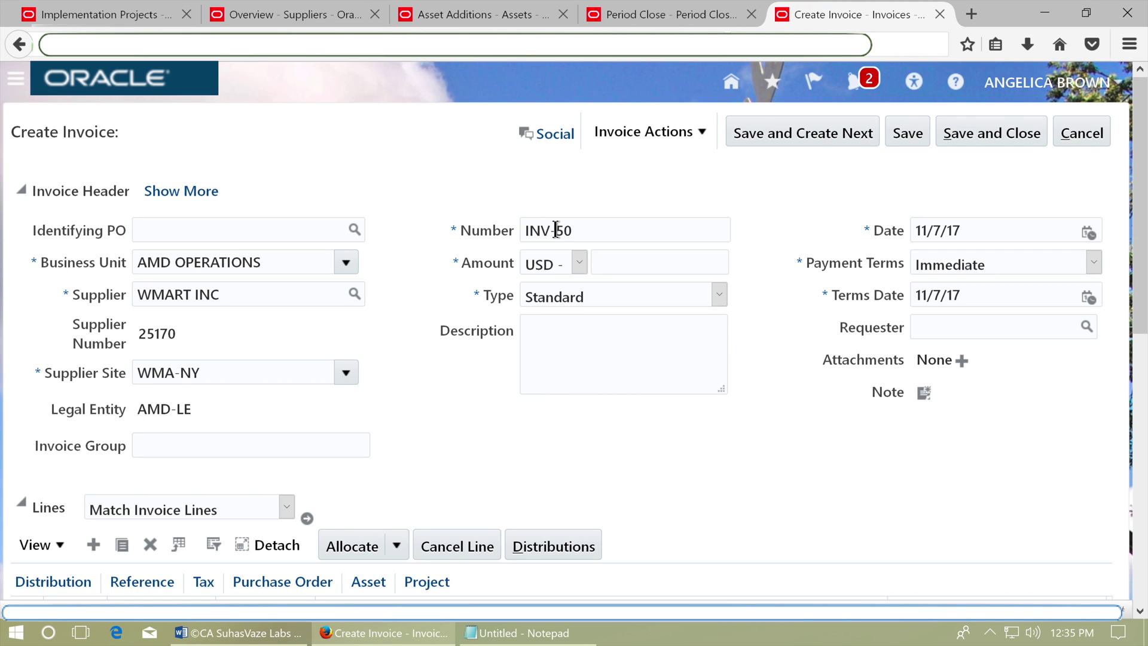
type("27")
key("Tab")
key("Tab")
type("12500")
key("Tab")
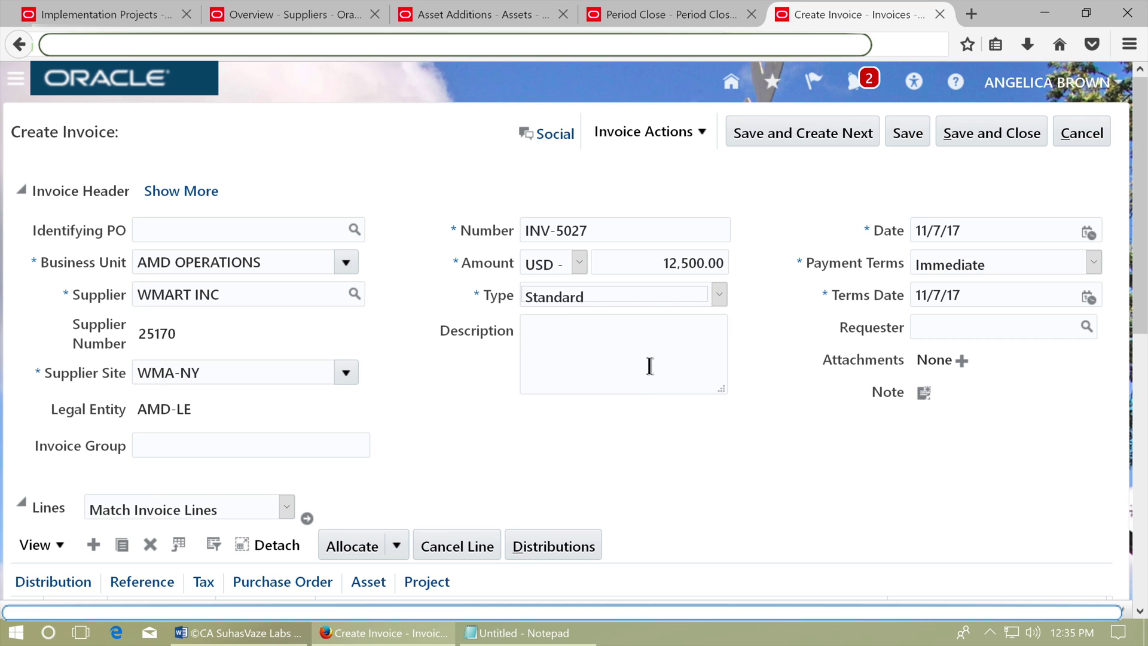
- Change the invoice date to 1/1/16
left_click(942, 230)
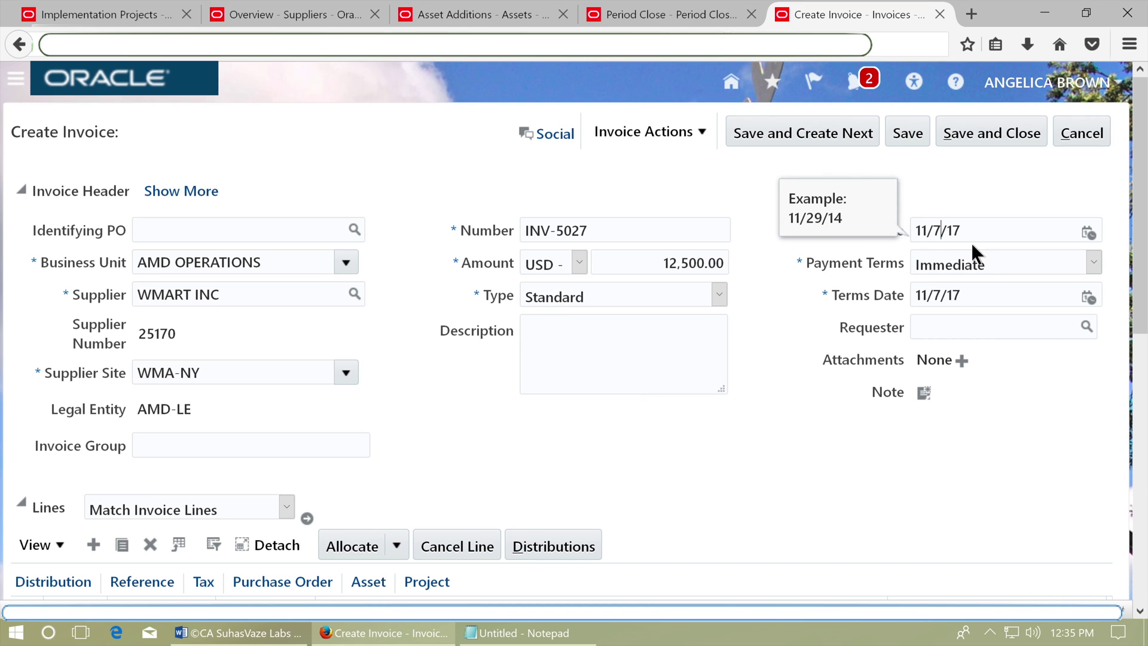
key("Delete")
type("1")
key("Left")
key("Left")
key("BackSpace")
key("Right")
key("Right")
key("Right")
key("Delete")
key("Delete")
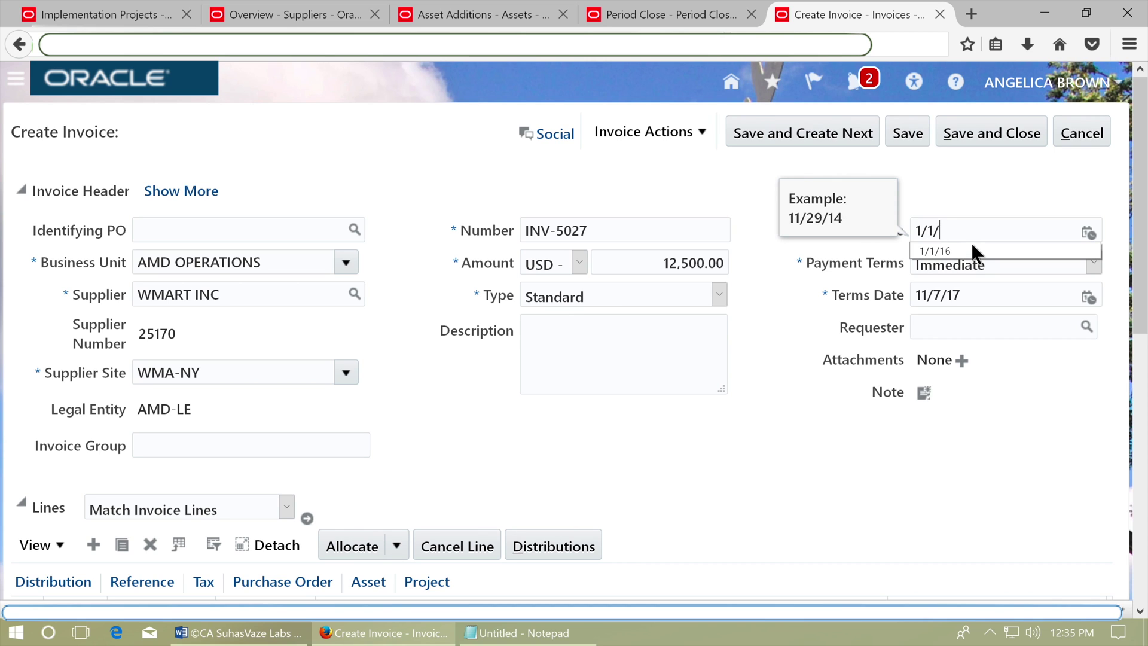
type("1")
left_click(972, 250)
key("Tab")
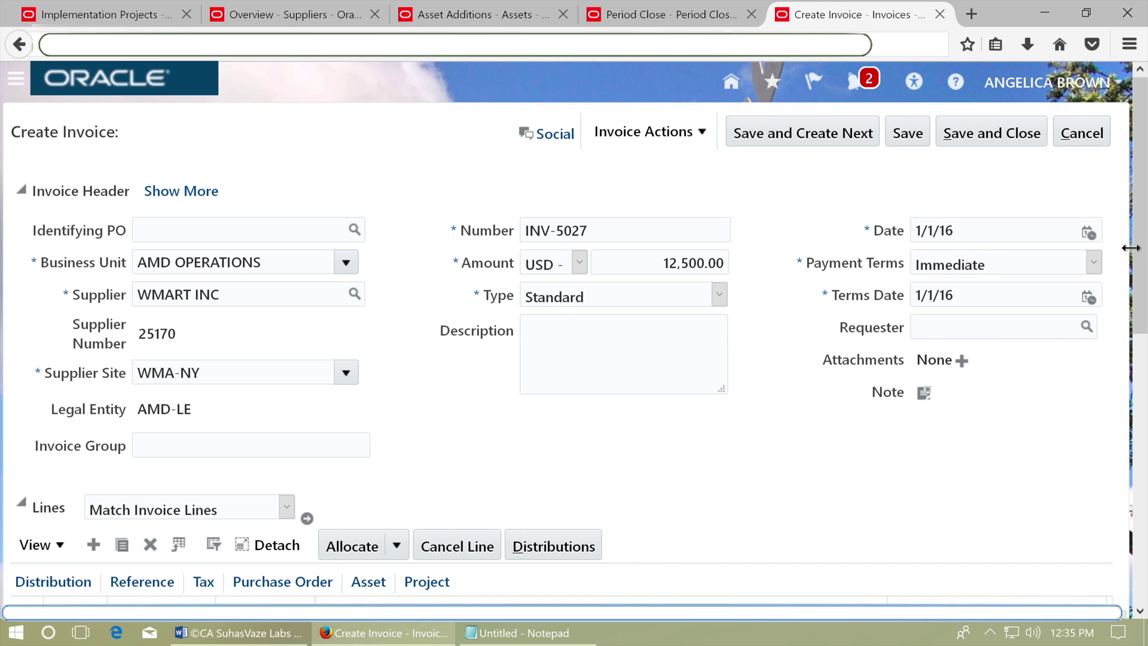
- Enter 12500 as the amount on invoice line 1
scroll(1143, 256, "down", 5)
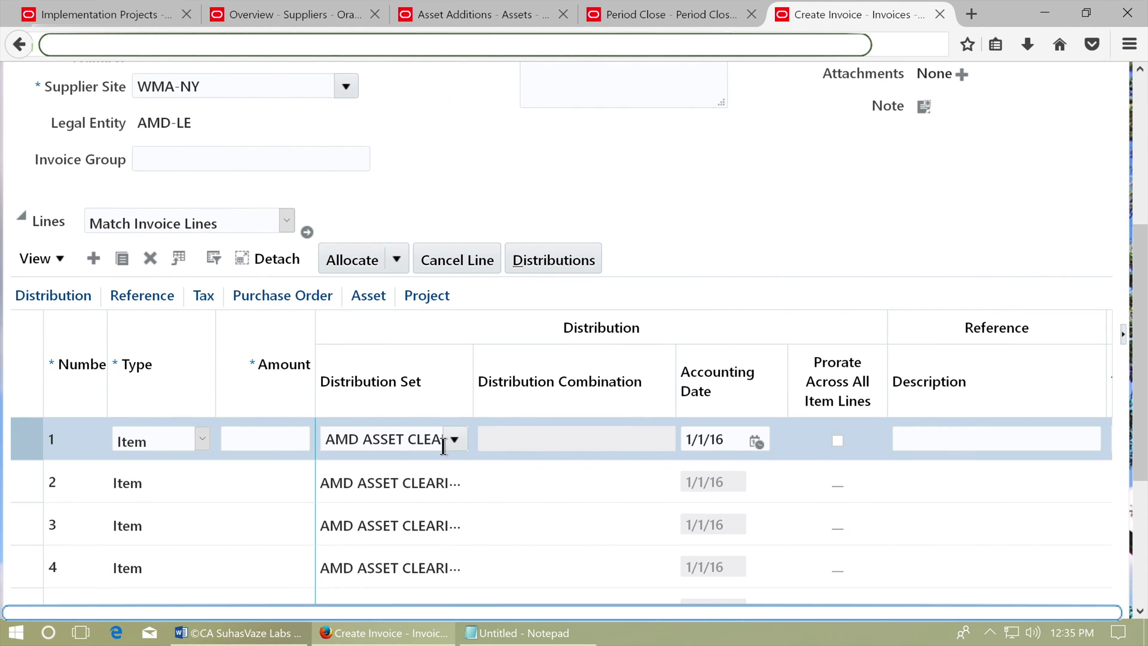
left_click(288, 440)
type("12500")
key("Tab")
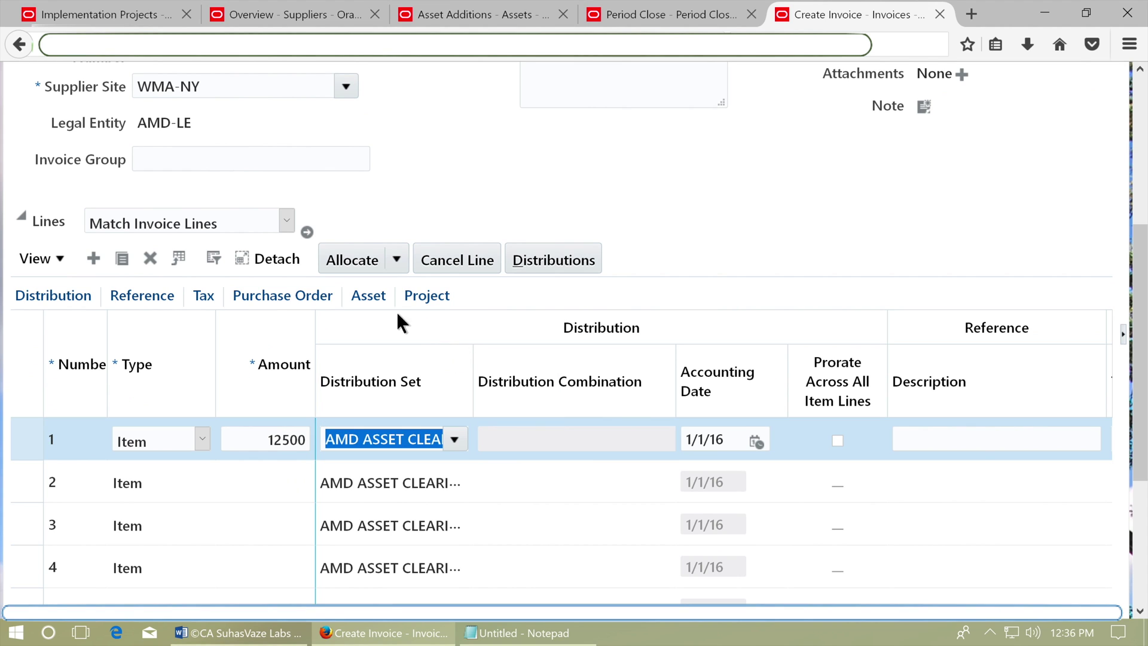
- Enable Track as Asset for line 1 on the Asset details
left_click(370, 298)
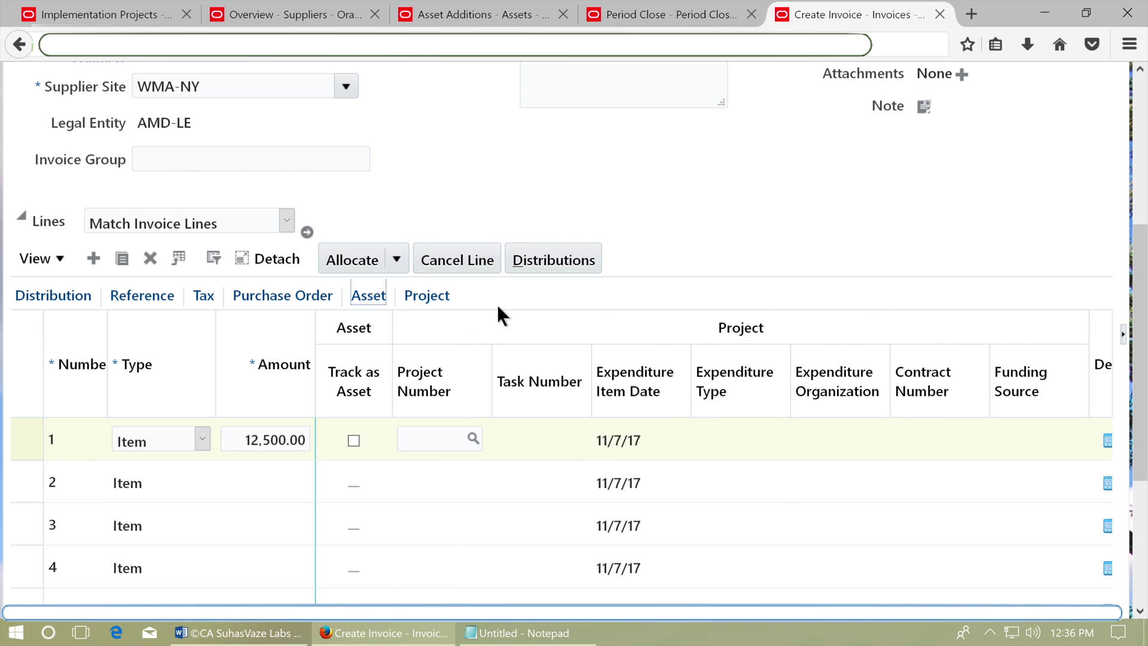
left_click(349, 443)
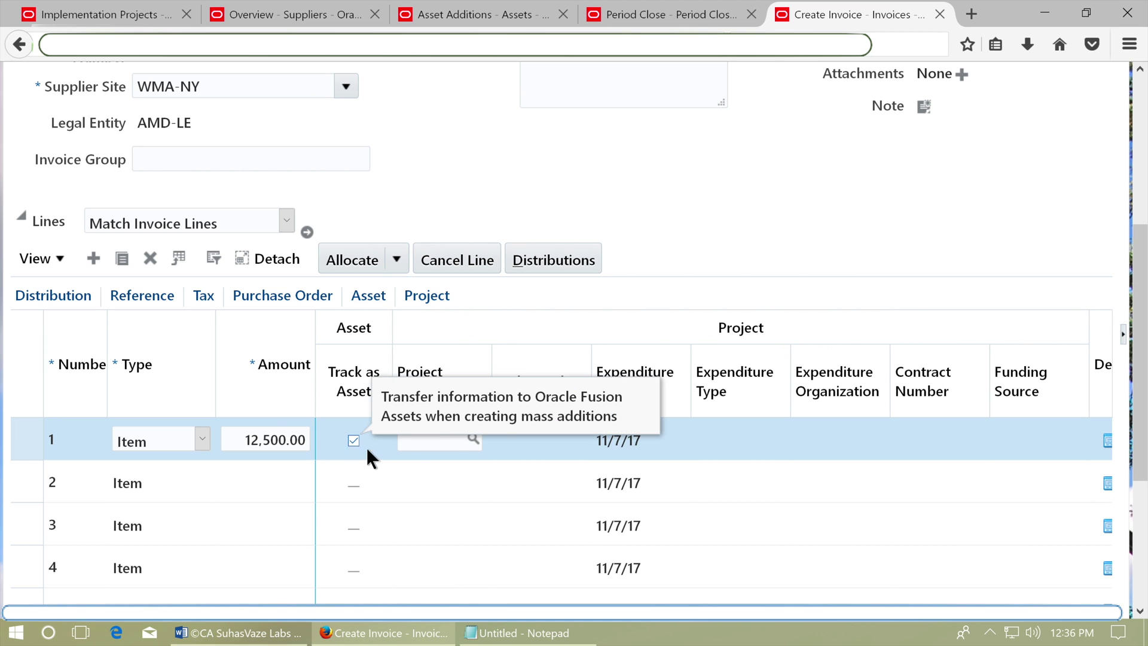
left_click(459, 448)
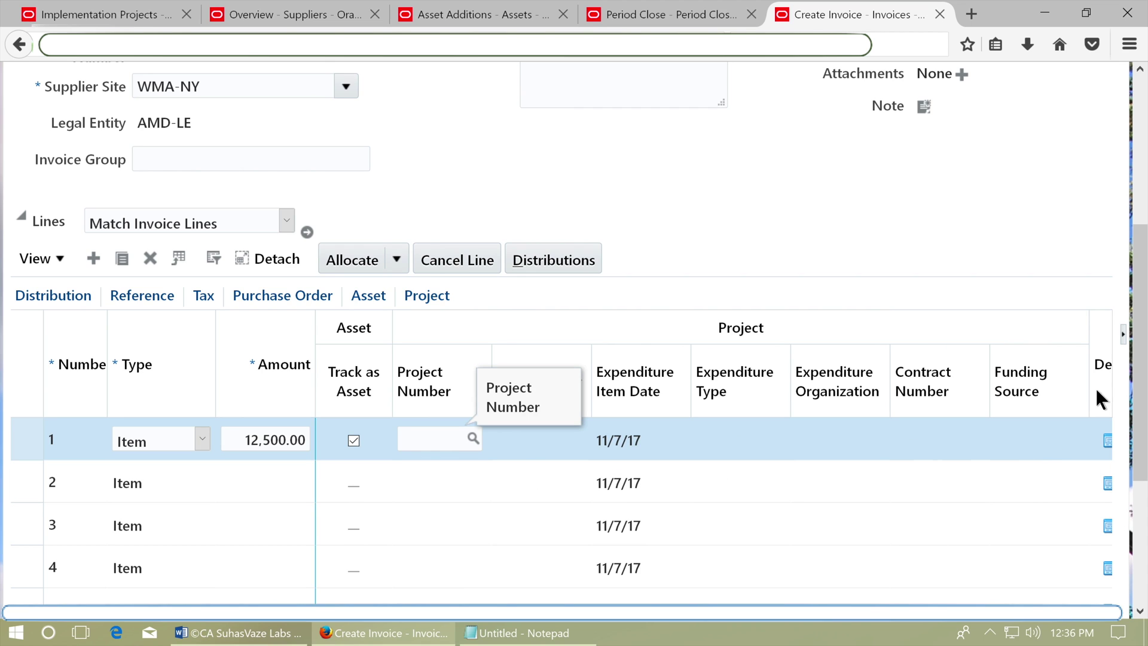
left_click_drag(1144, 401, 1117, 174)
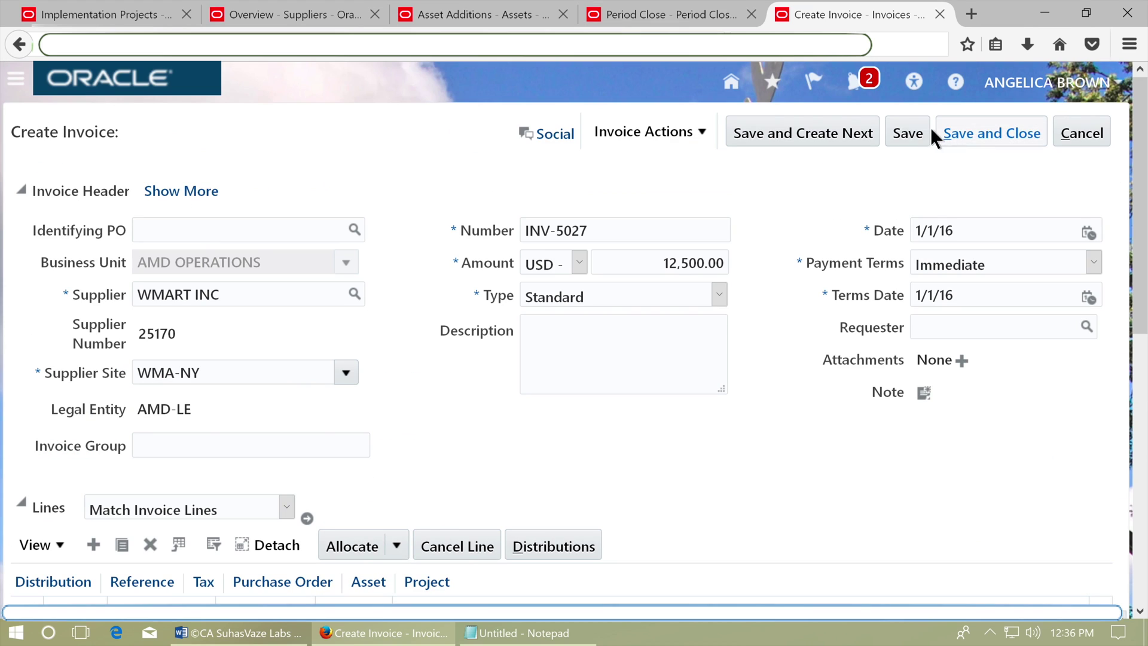
- Save the invoice, dismiss the old-date warning, and validate it
left_click(913, 135)
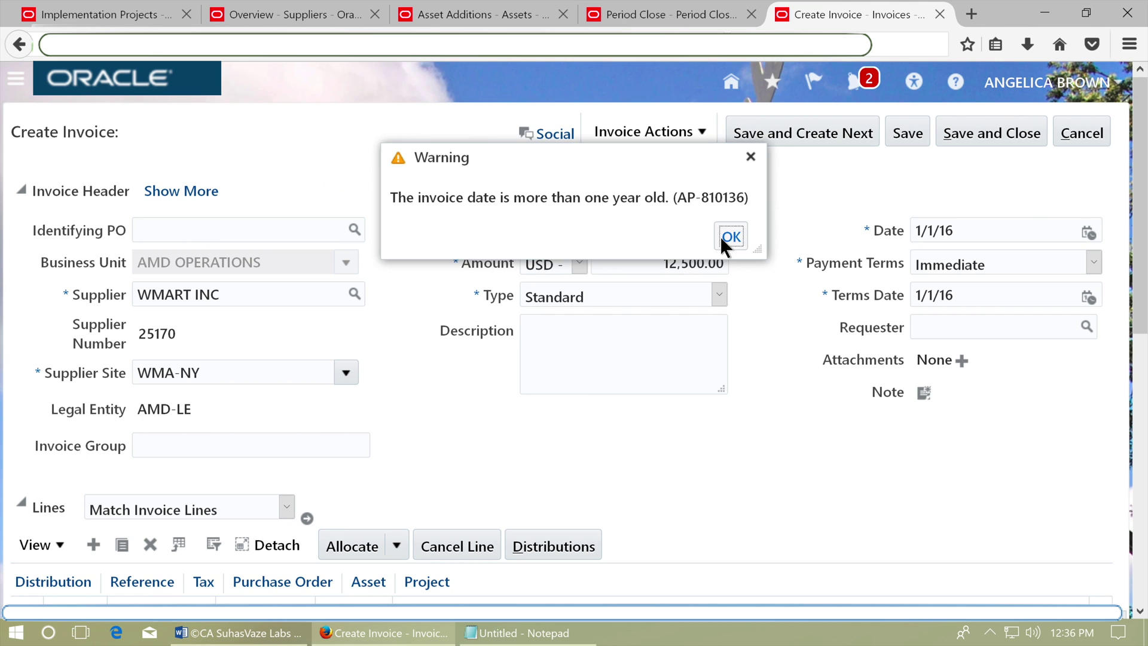
left_click(729, 236)
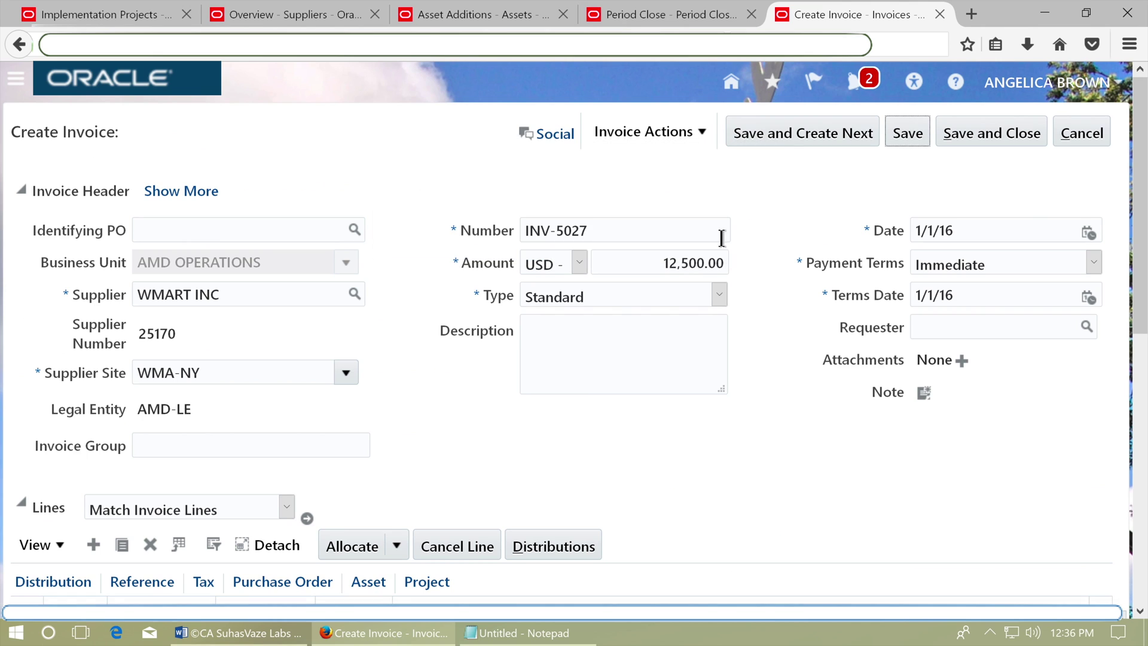
left_click(658, 133)
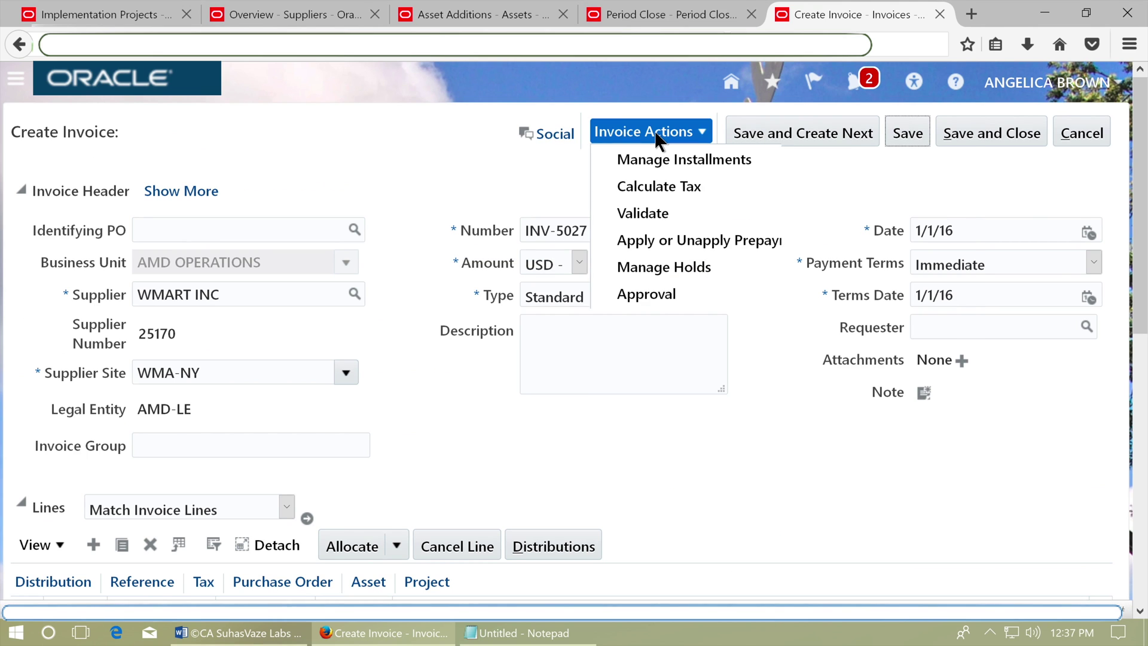
left_click(660, 214)
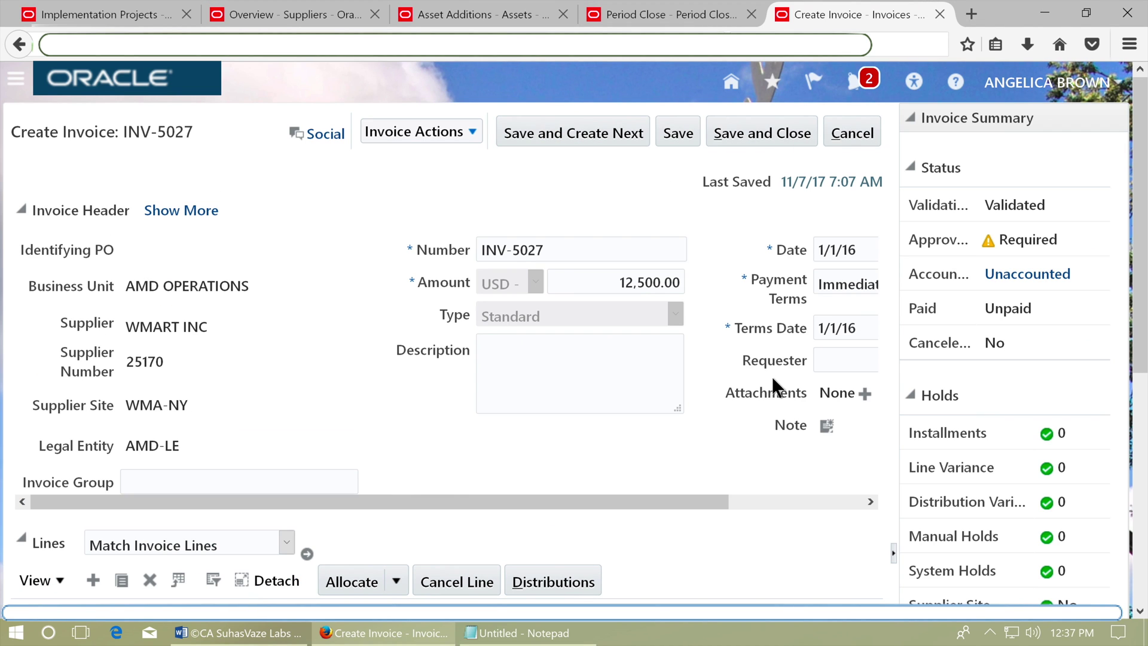
- Force approve the invoice and post it to the ledger
left_click(418, 132)
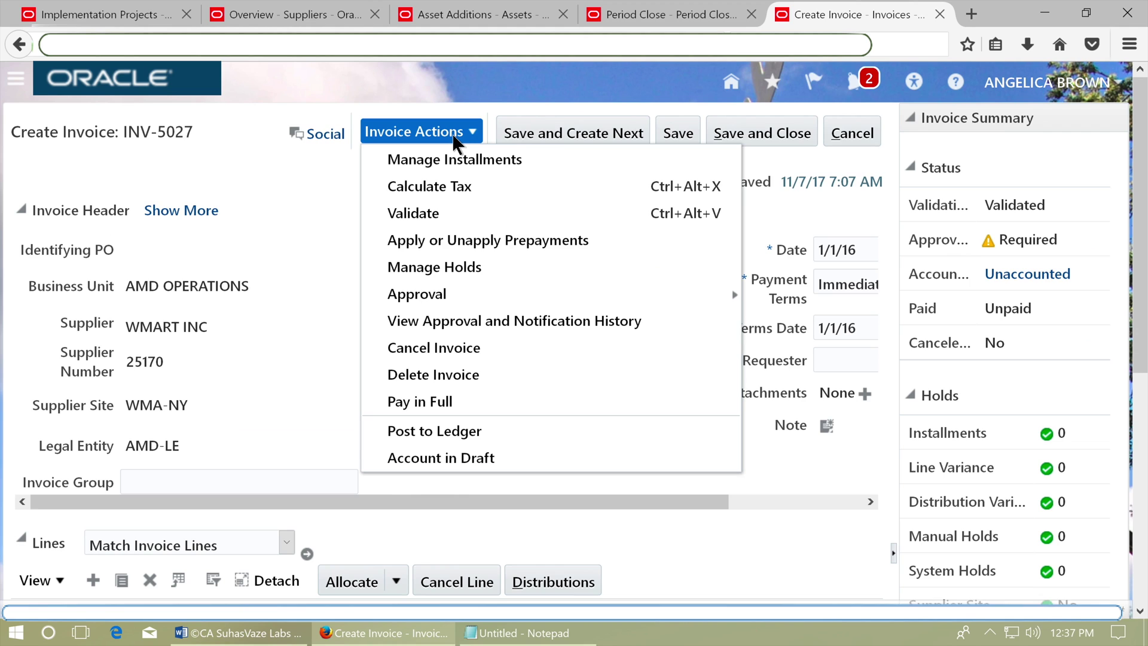
mouse_move(447, 293)
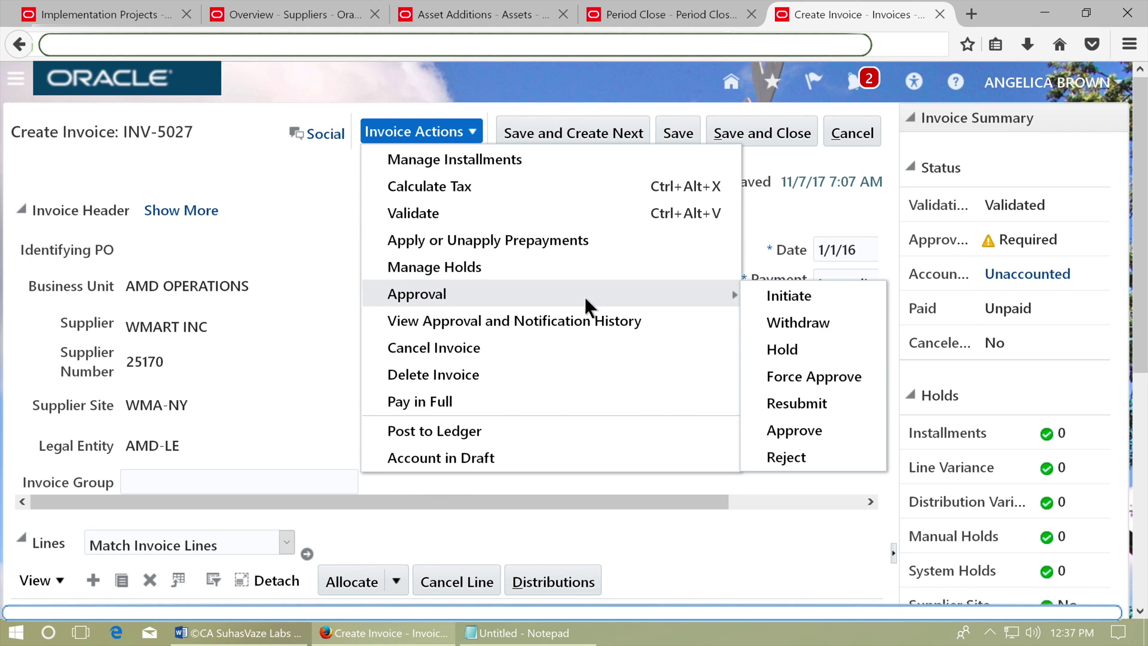
left_click(786, 376)
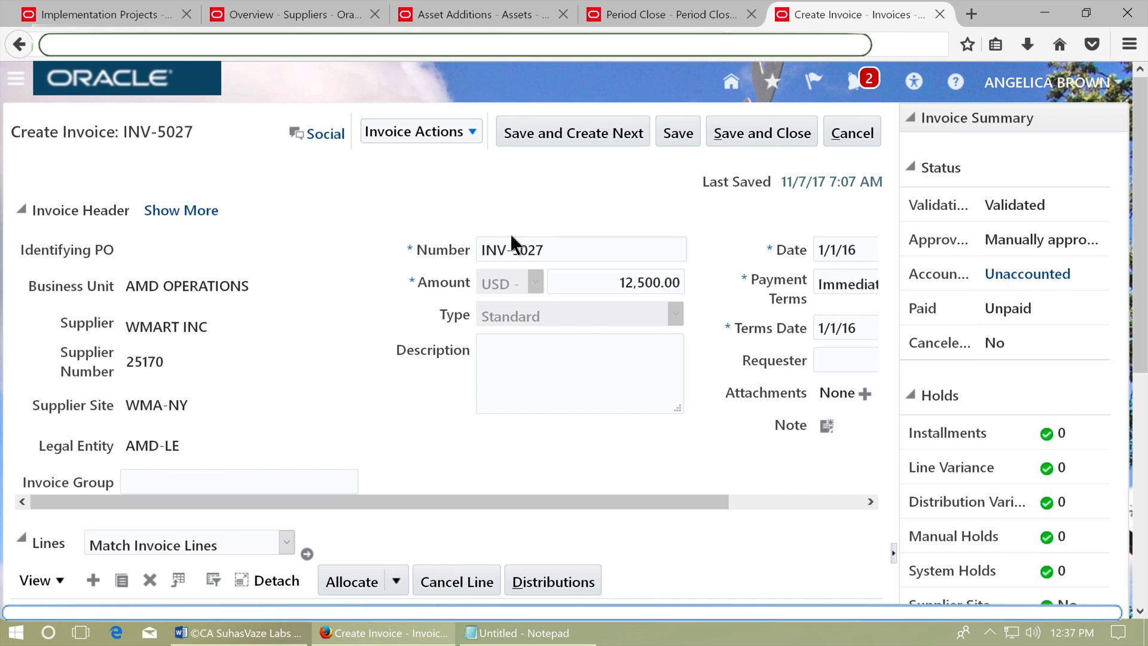
left_click(452, 144)
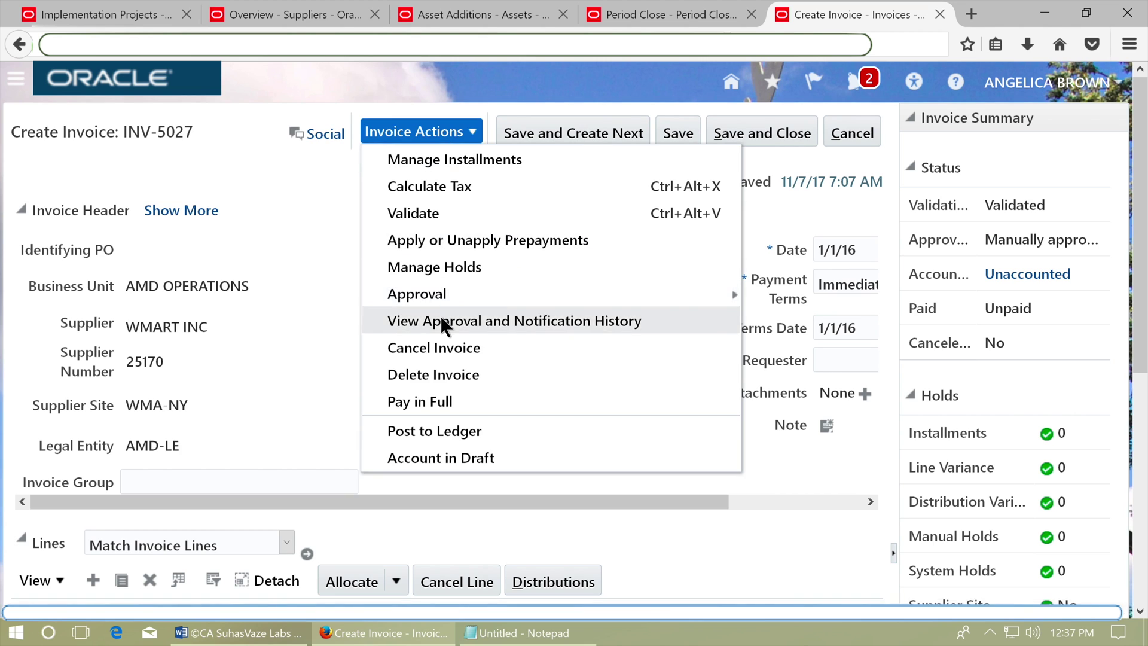
left_click(470, 429)
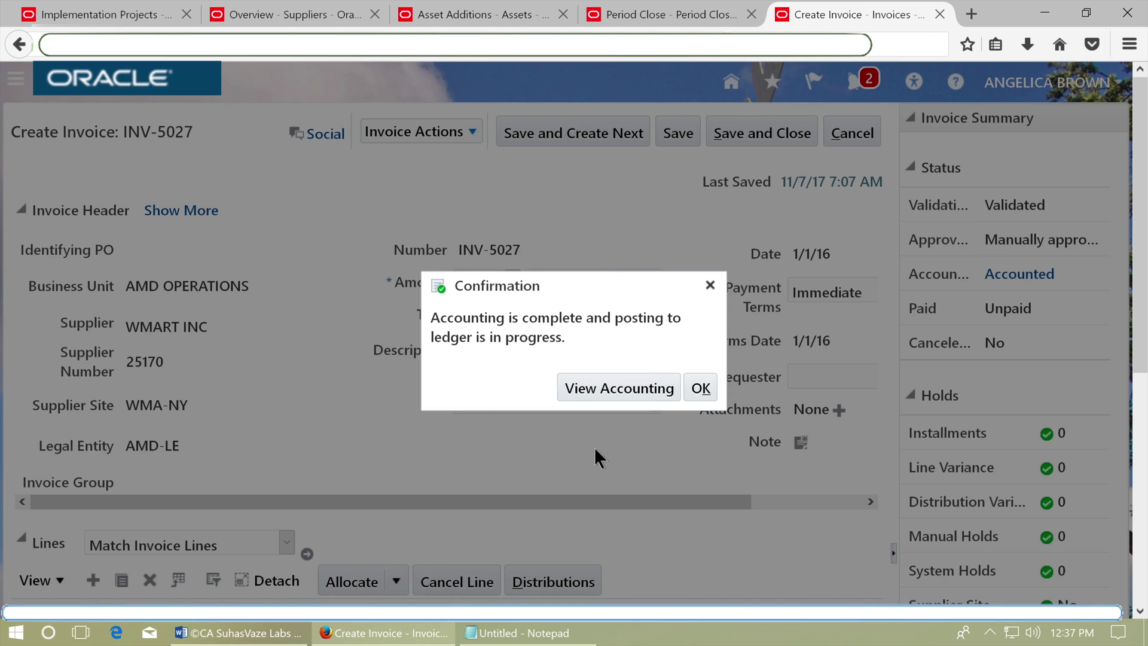
left_click(620, 389)
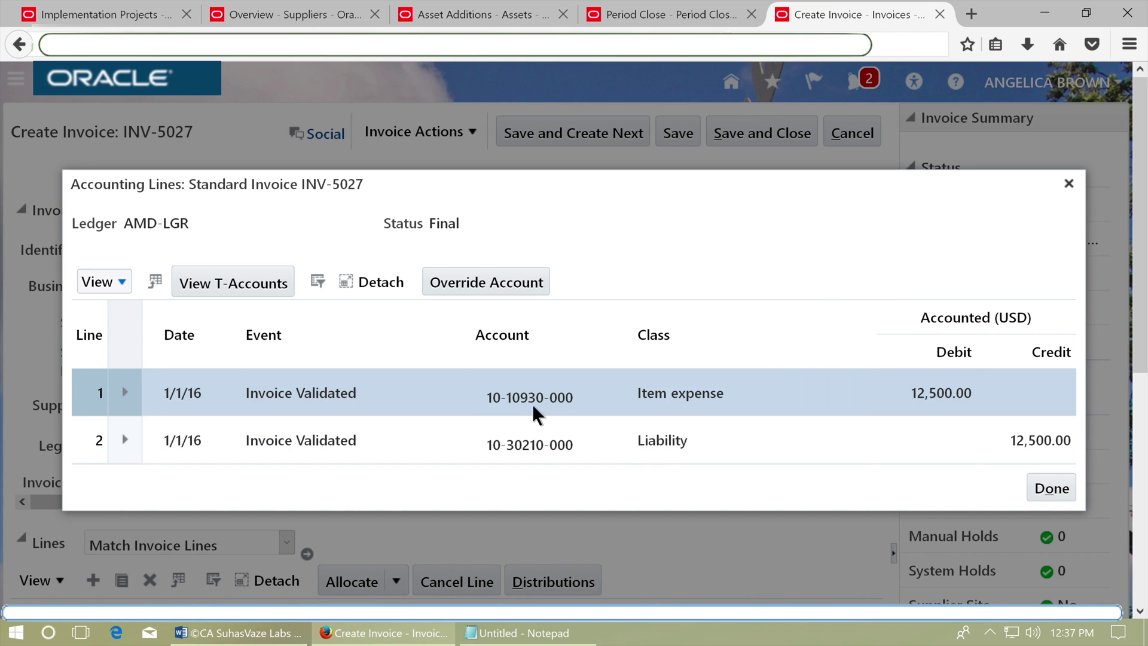
left_click(518, 397)
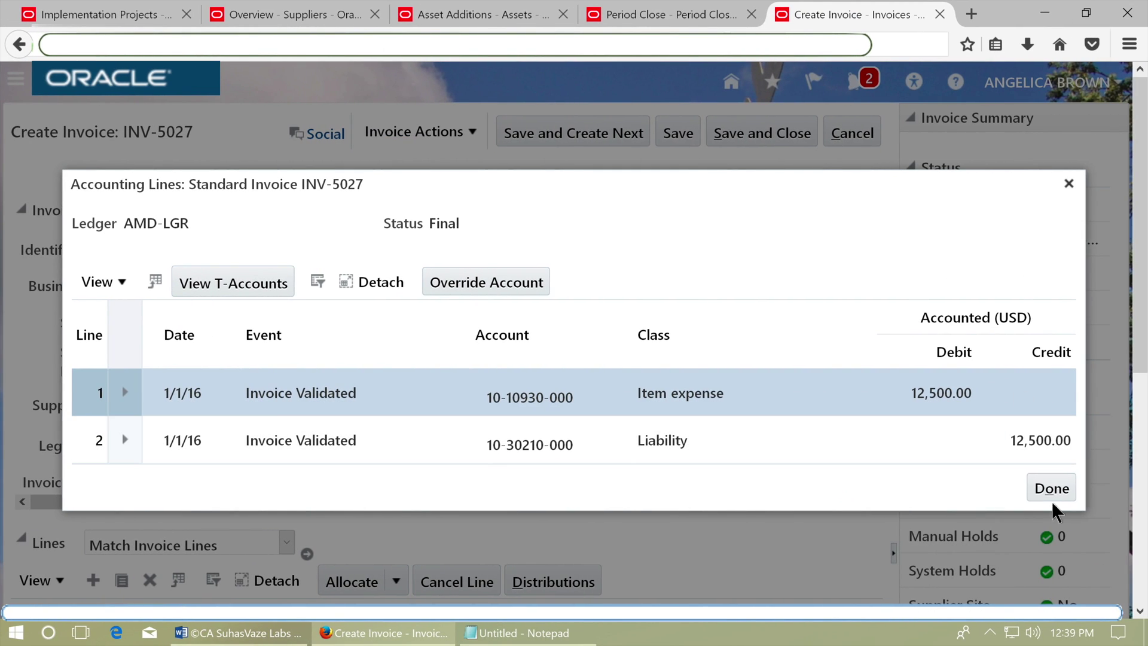
left_click(1052, 494)
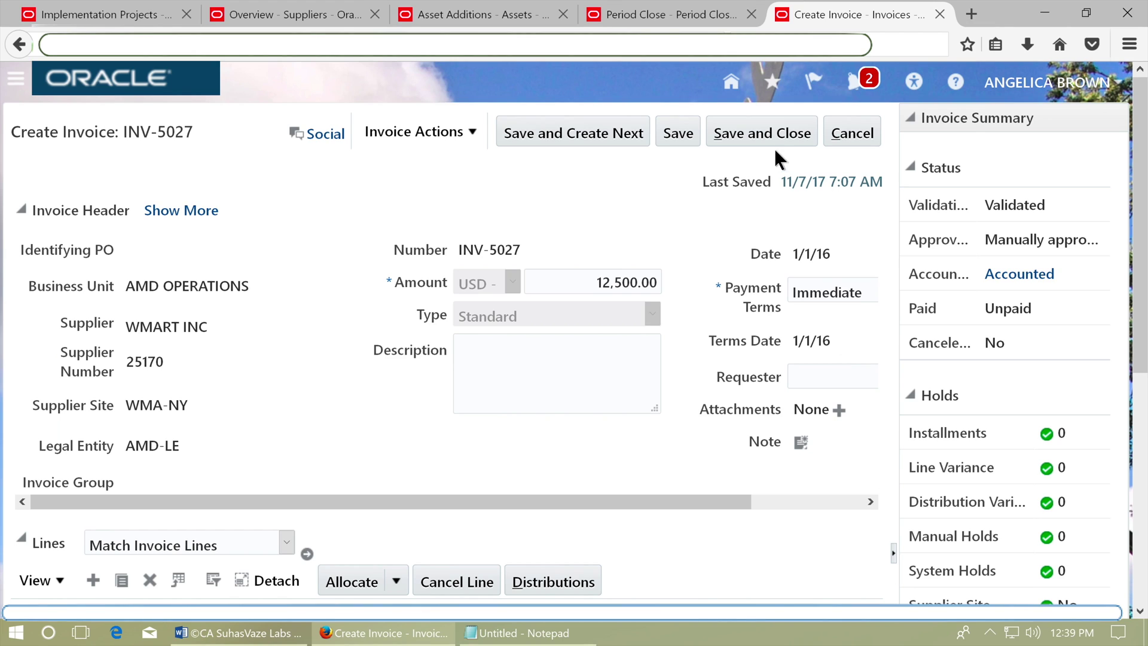
- Save and close INV-5027, then launch Create Mass Additions from the Assets tasks
left_click(773, 144)
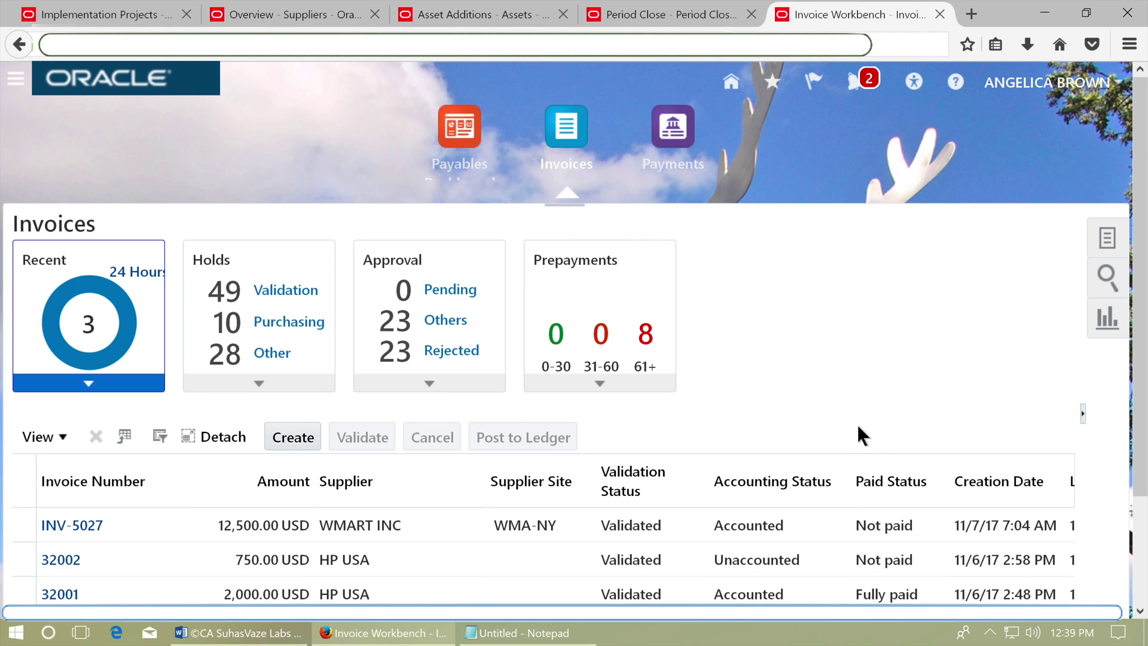
left_click(1110, 239)
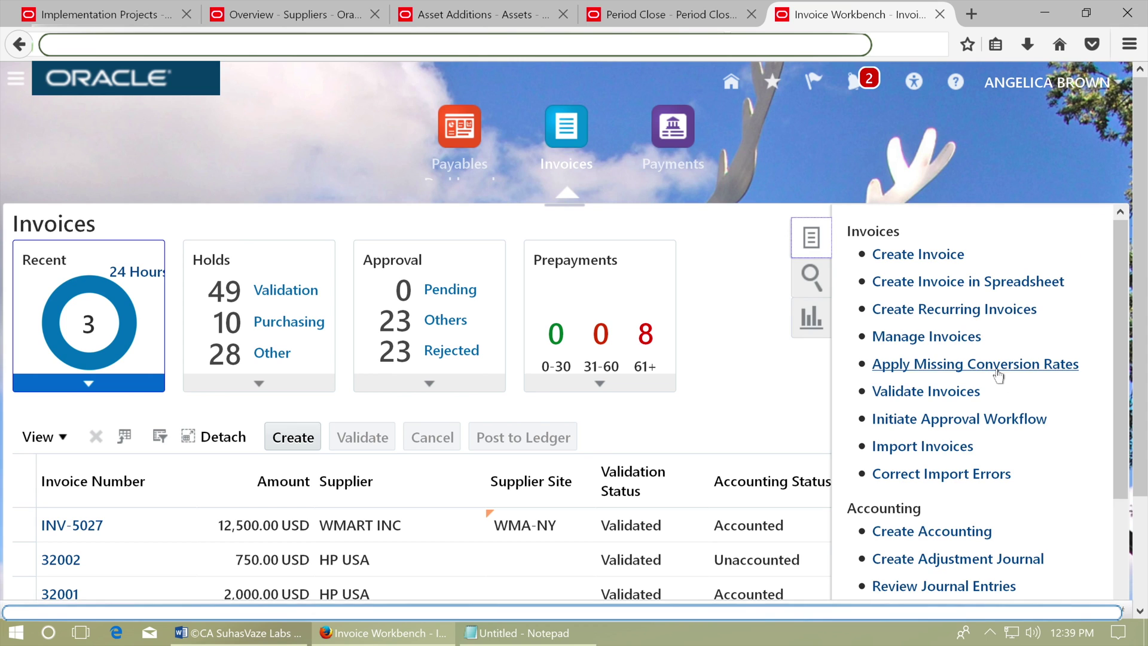
left_click_drag(1122, 376, 1126, 520)
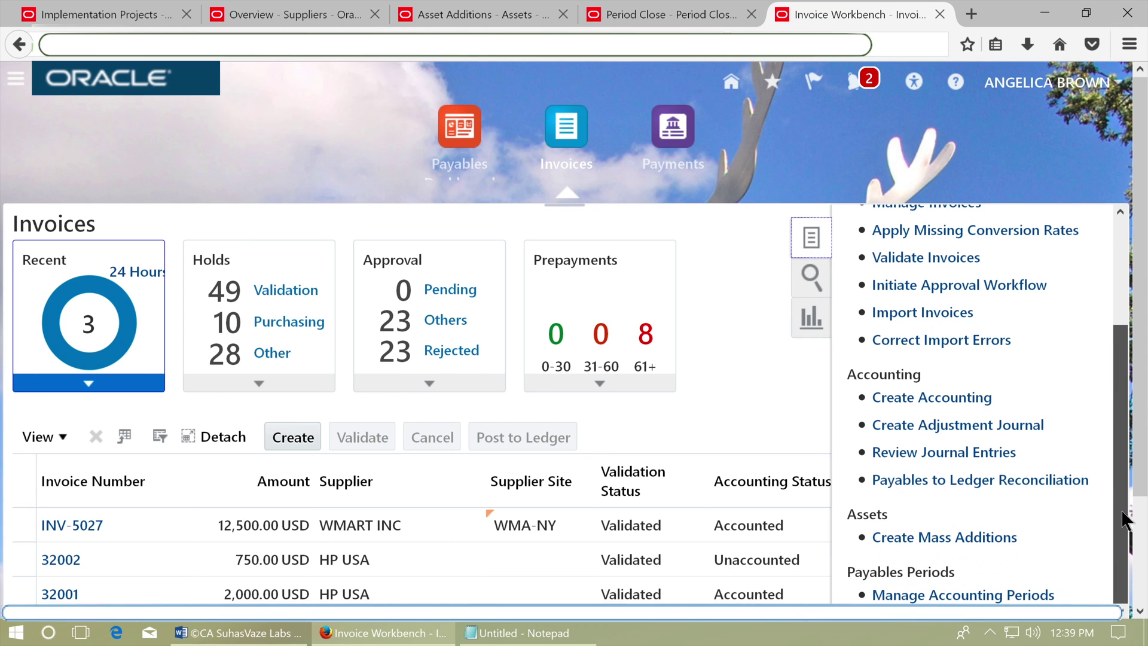
left_click(960, 537)
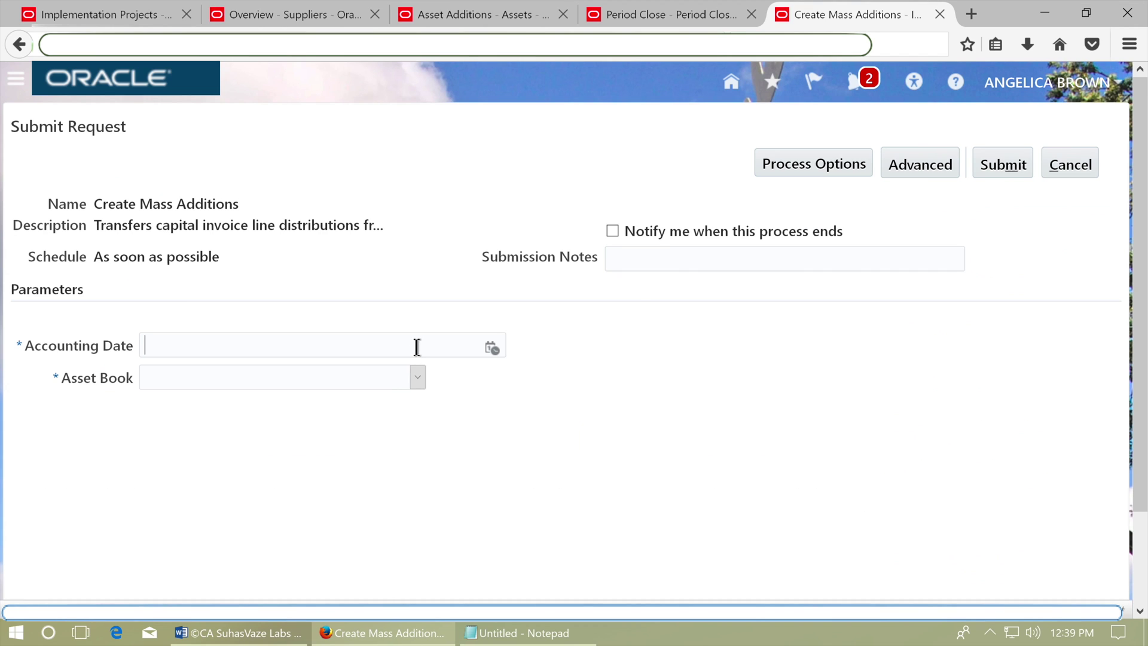
- Set the accounting date to 1/31/16 using the calendar
left_click(491, 349)
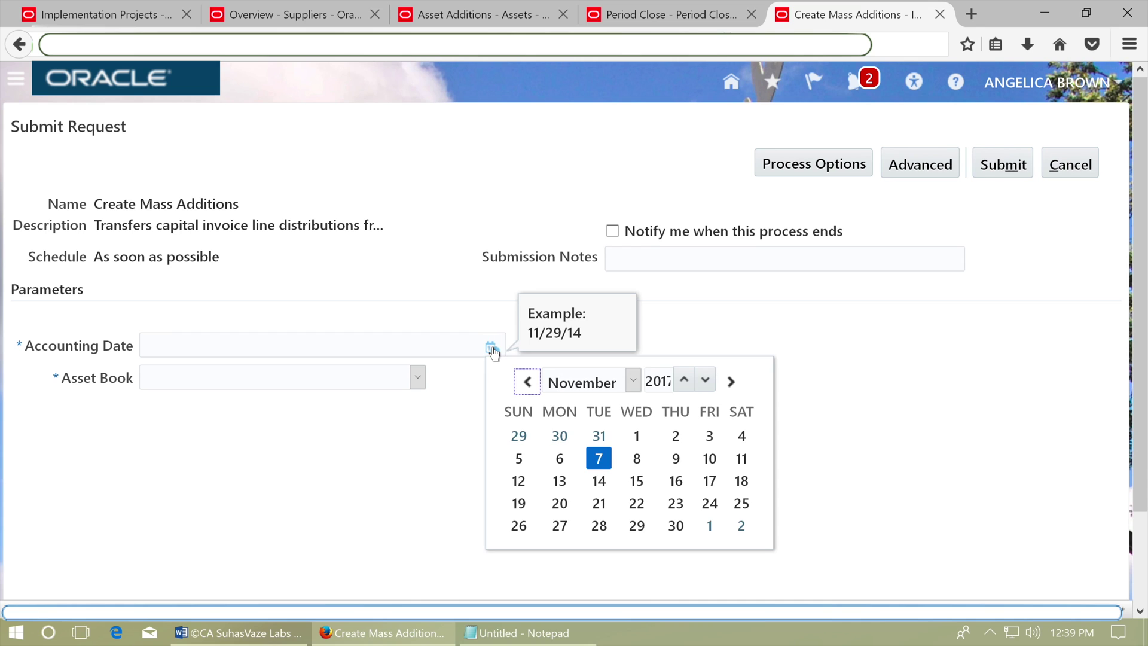
left_click(705, 380)
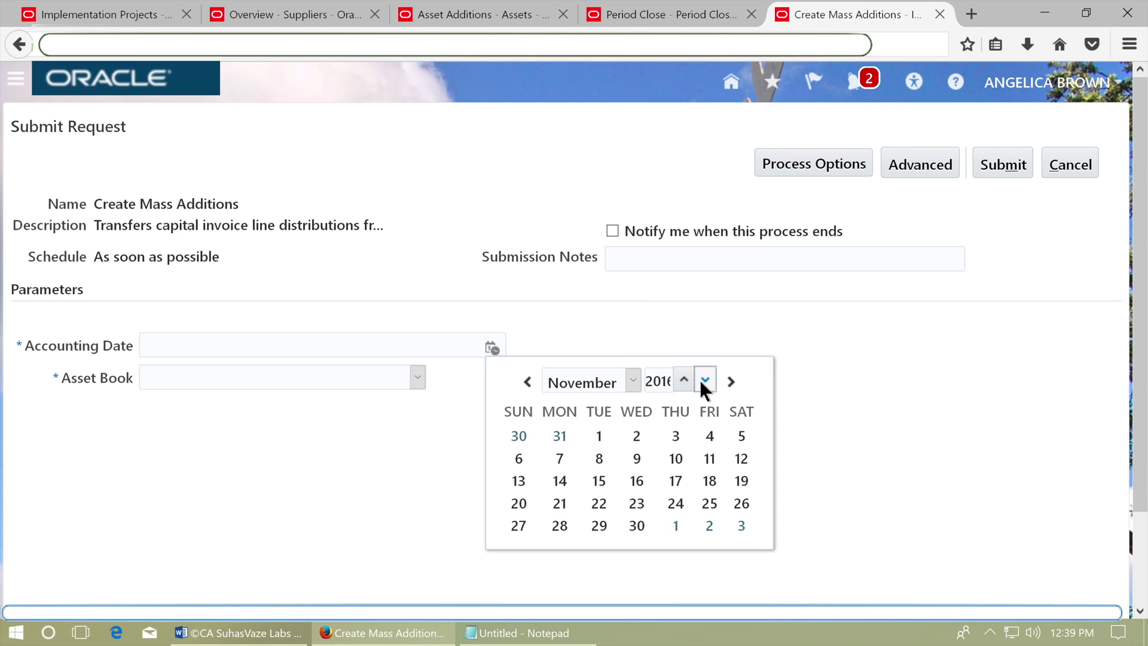
left_click(633, 382)
left_click(605, 399)
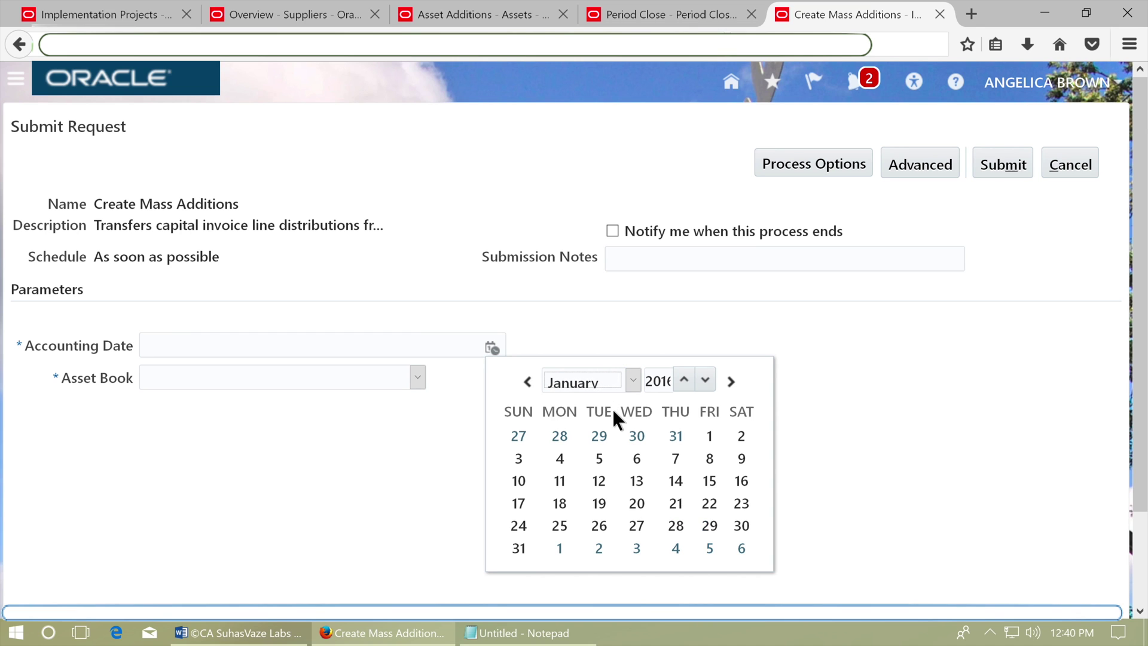
left_click(518, 548)
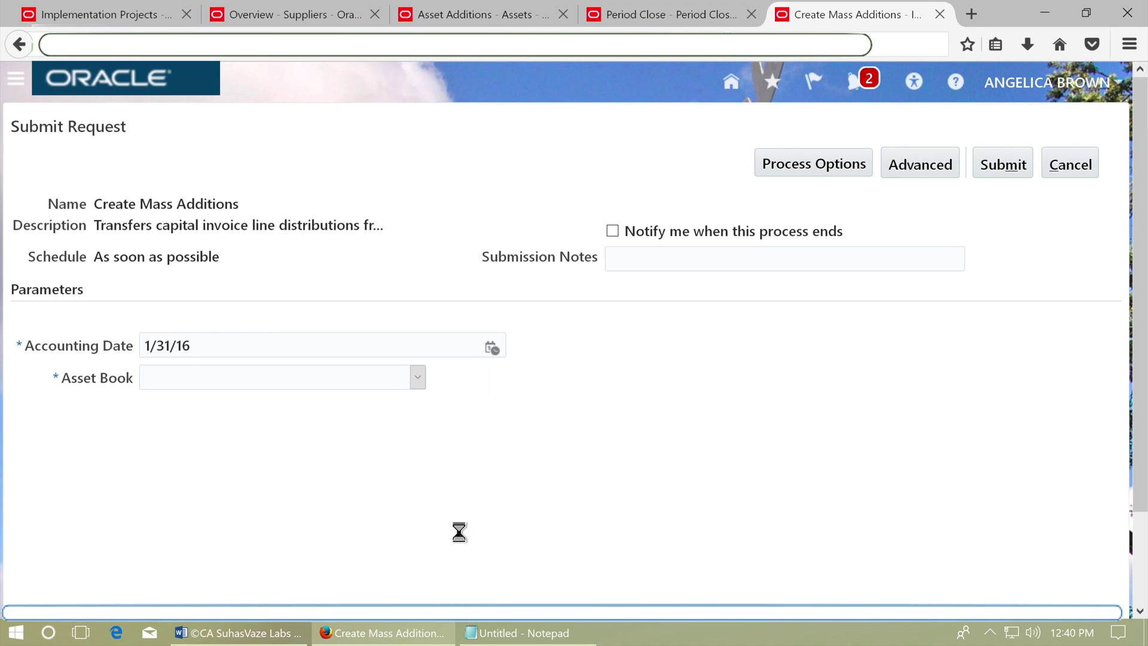
- Choose AMD CORP BOOK as the asset book and submit the request
left_click(210, 380)
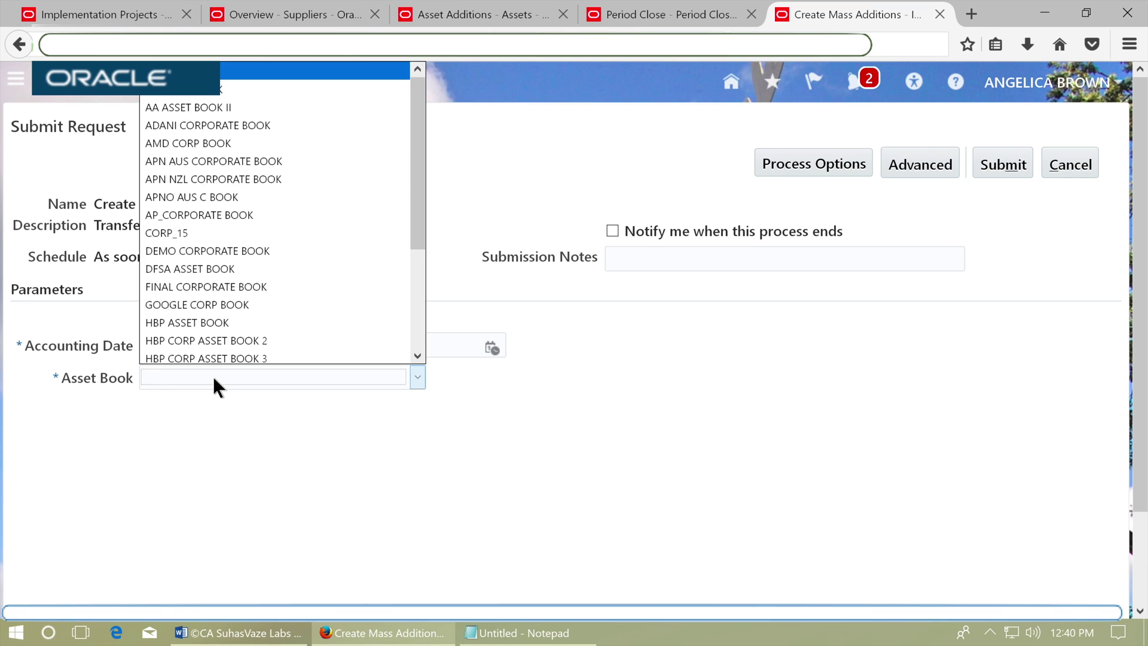
left_click(224, 140)
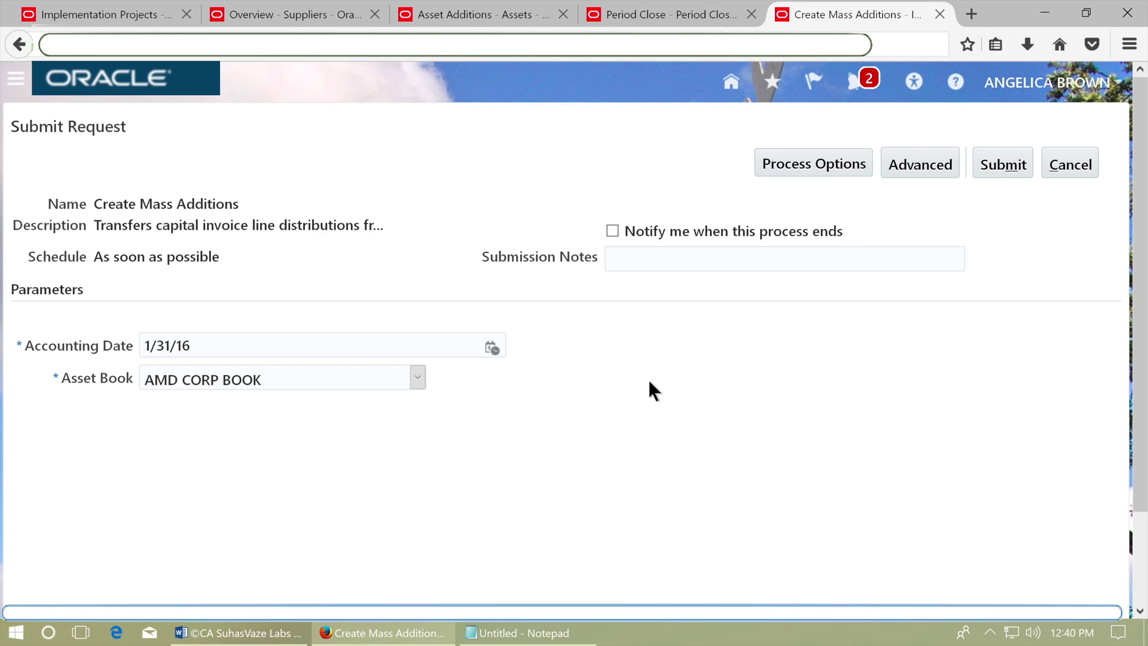
left_click(1004, 163)
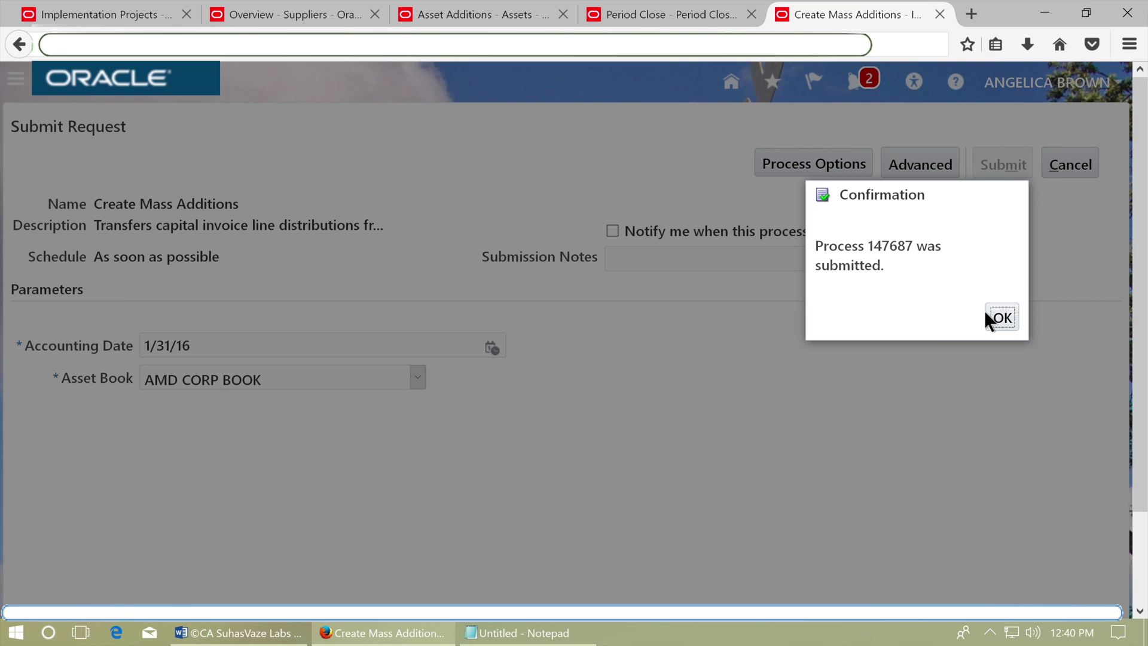
left_click(972, 14)
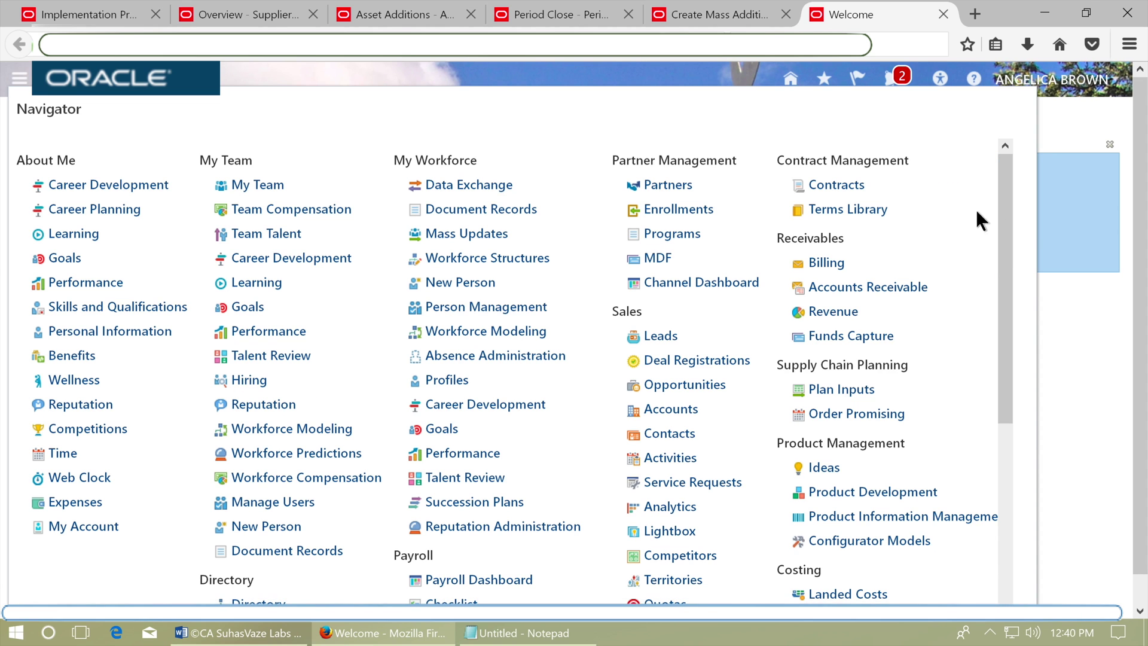
- Refresh Scheduled Processes to see Create Mass Additions 147687 and report 147689 succeeded
left_click_drag(1000, 191, 1028, 438)
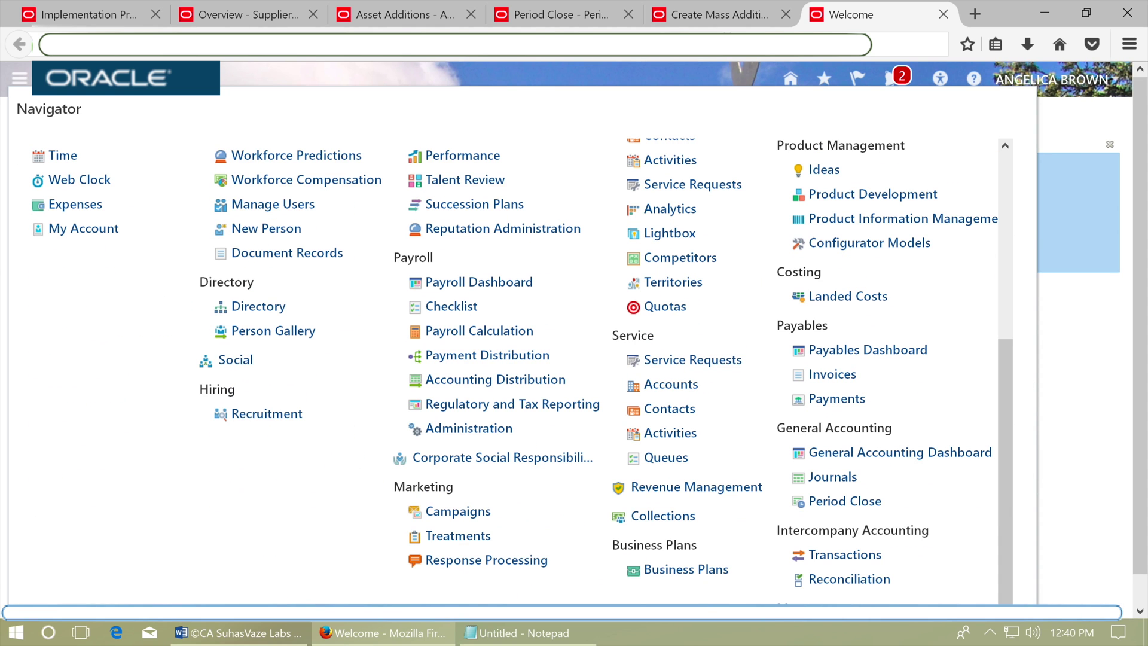
scroll(332, 518, "down", 5)
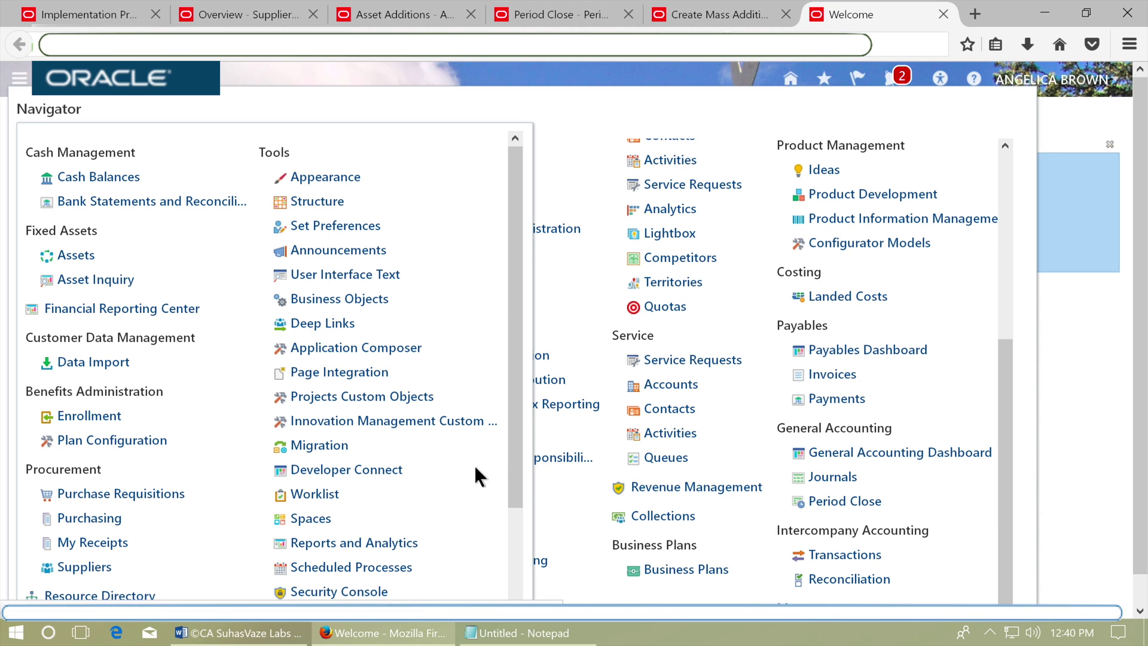
left_click(392, 567)
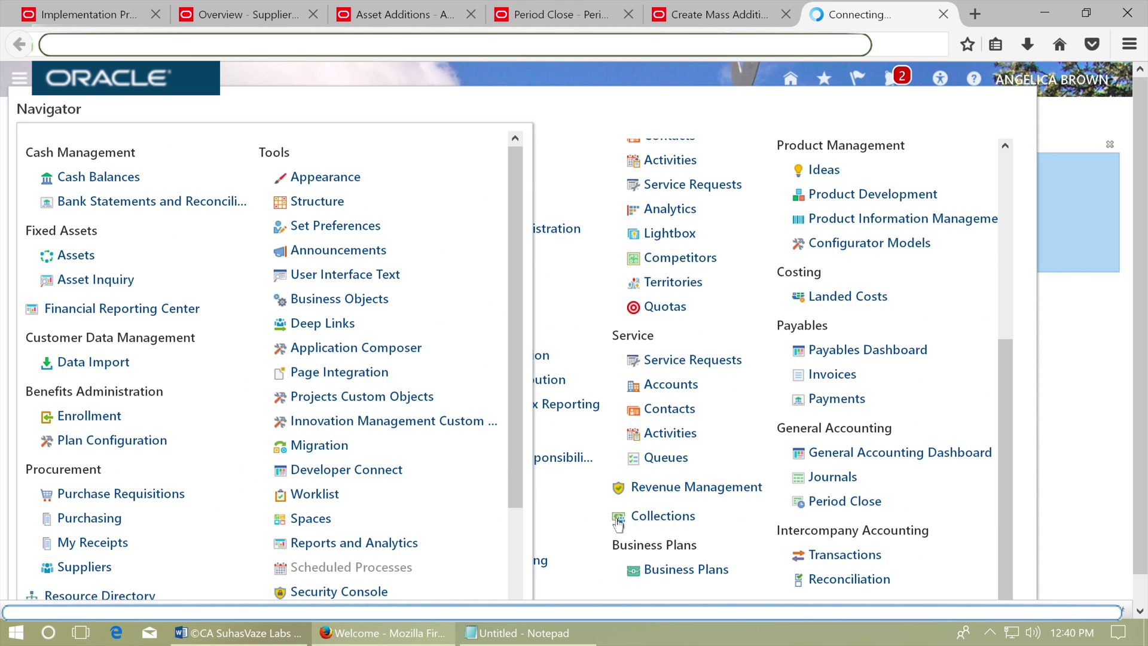
left_click(820, 320)
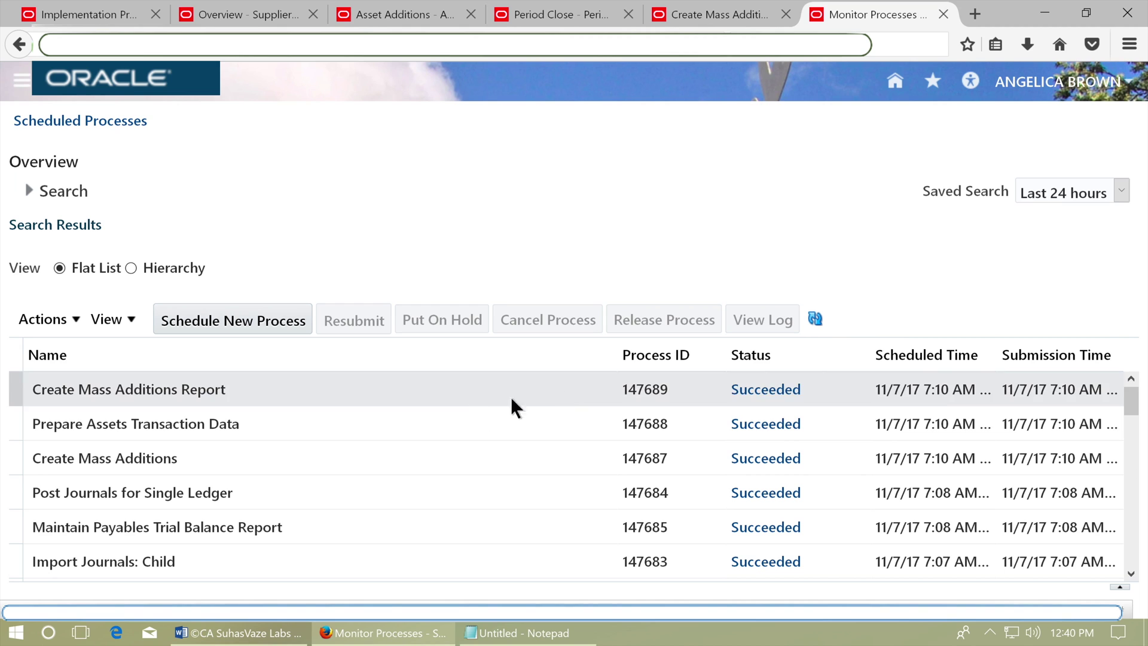
- Select the Create Mass Additions Report process and expand its details pane
left_click(447, 395)
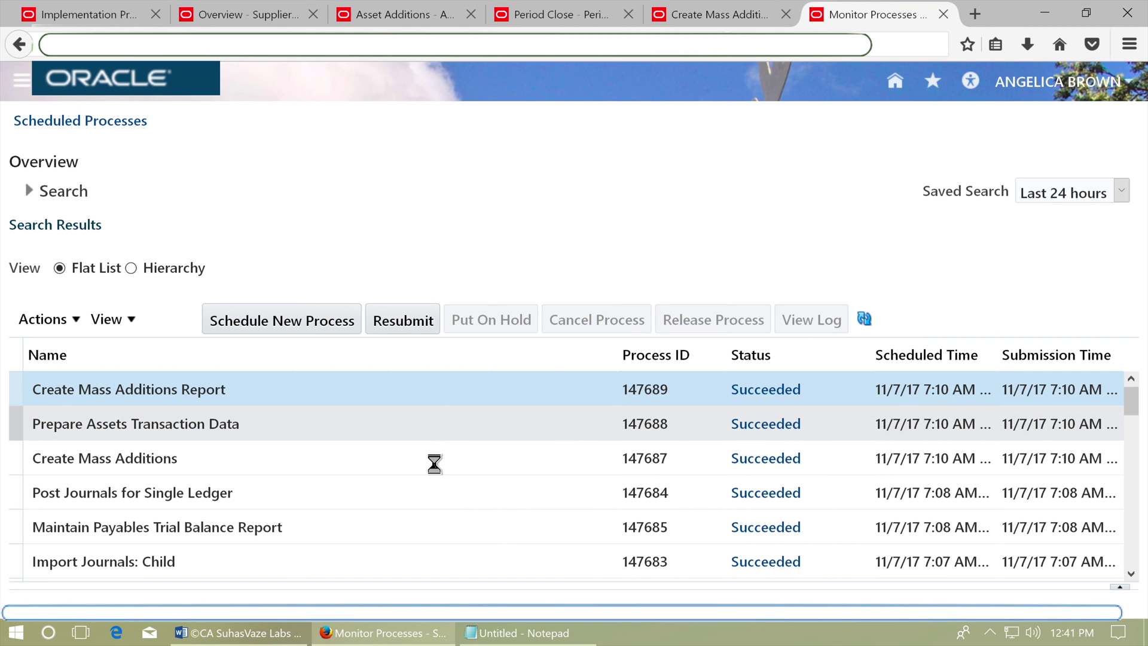
left_click_drag(464, 589, 459, 479)
left_click_drag(463, 479, 459, 479)
left_click_drag(1133, 502, 1136, 539)
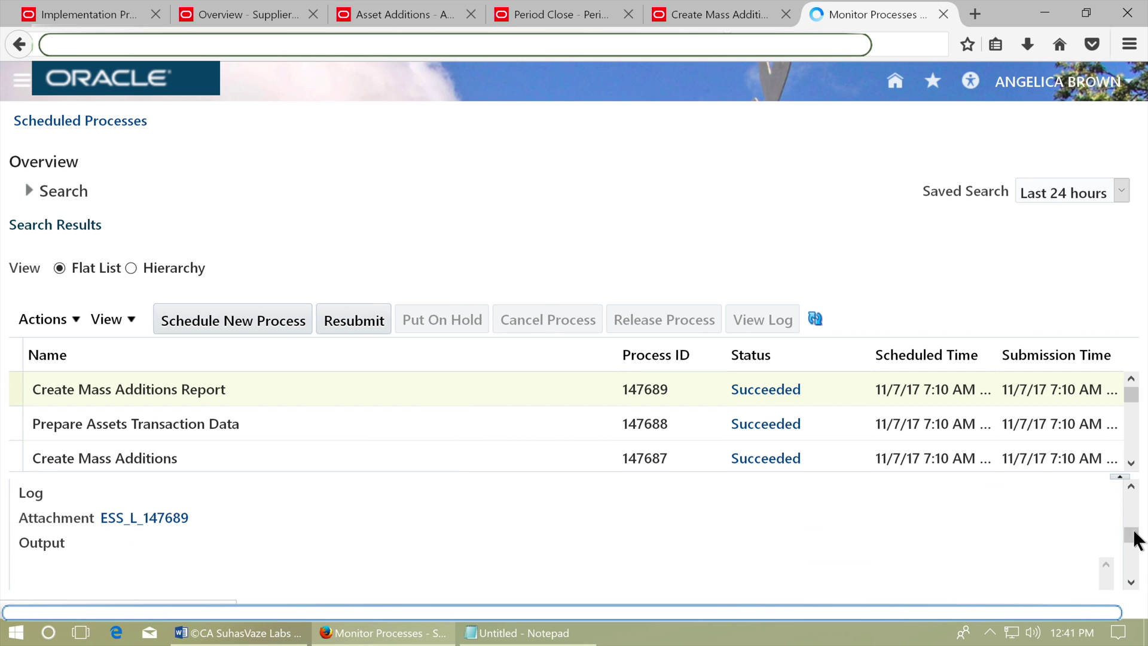
left_click(327, 398)
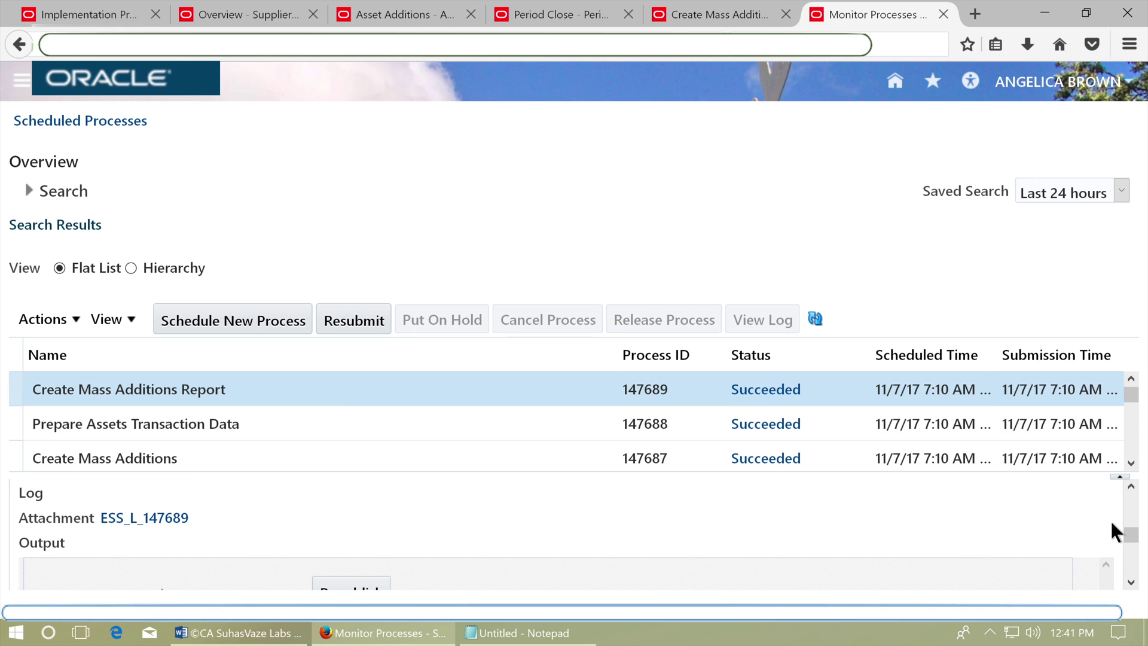
left_click_drag(1132, 538, 1133, 560)
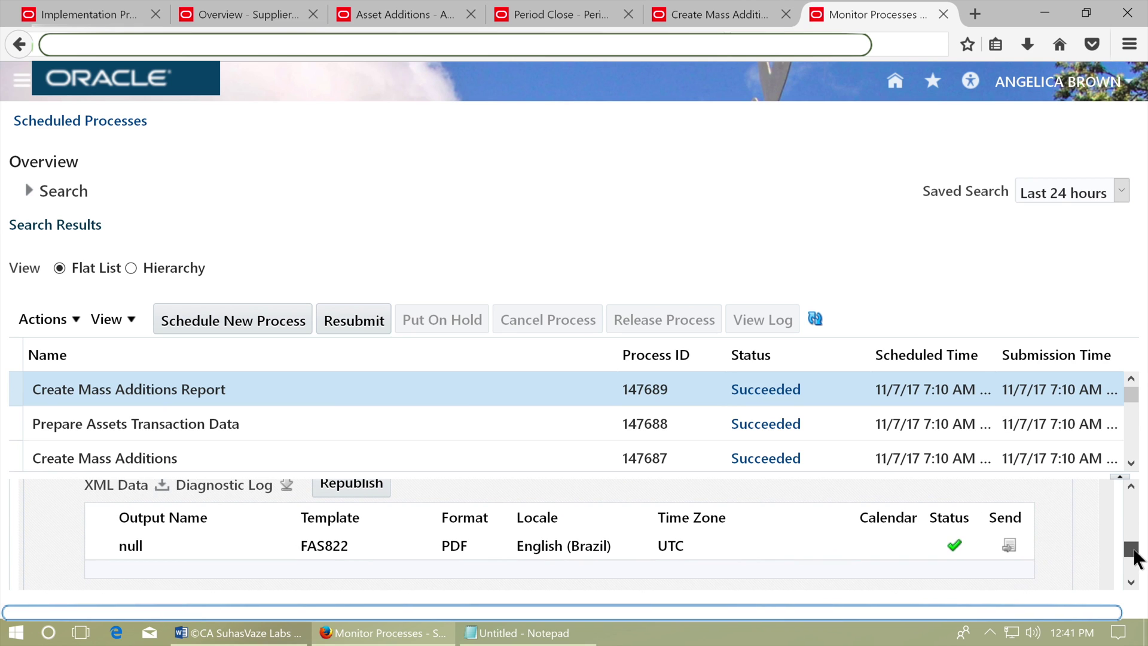
- Download the report's PDF output as document.pdf to open in Acrobat Reader
left_click(132, 546)
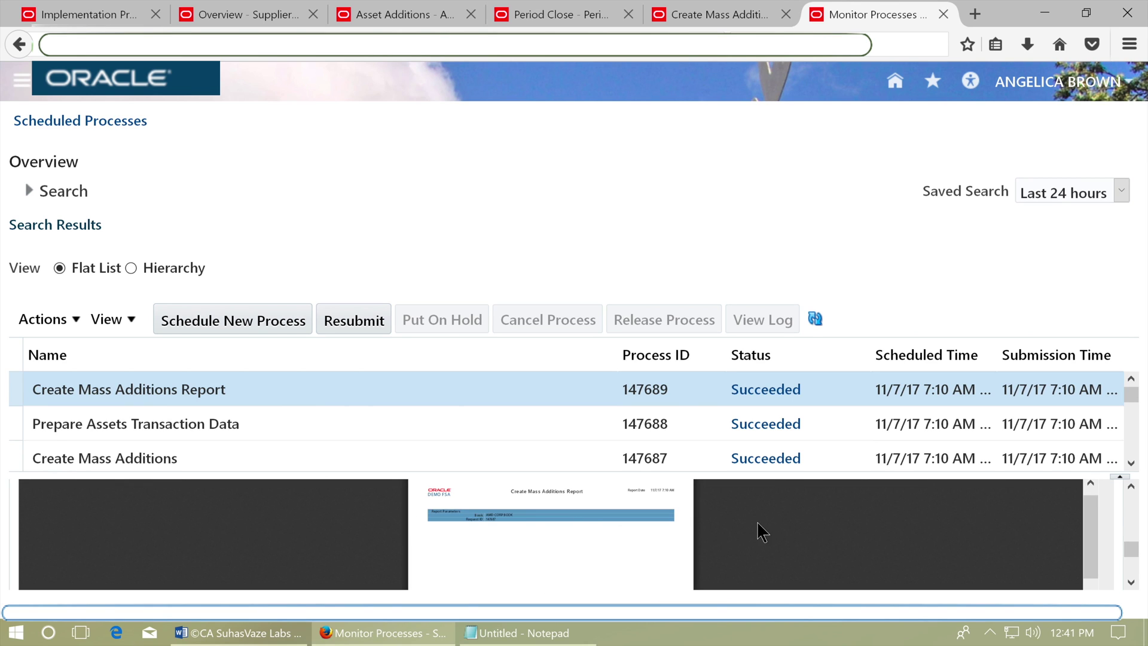
left_click(1131, 487)
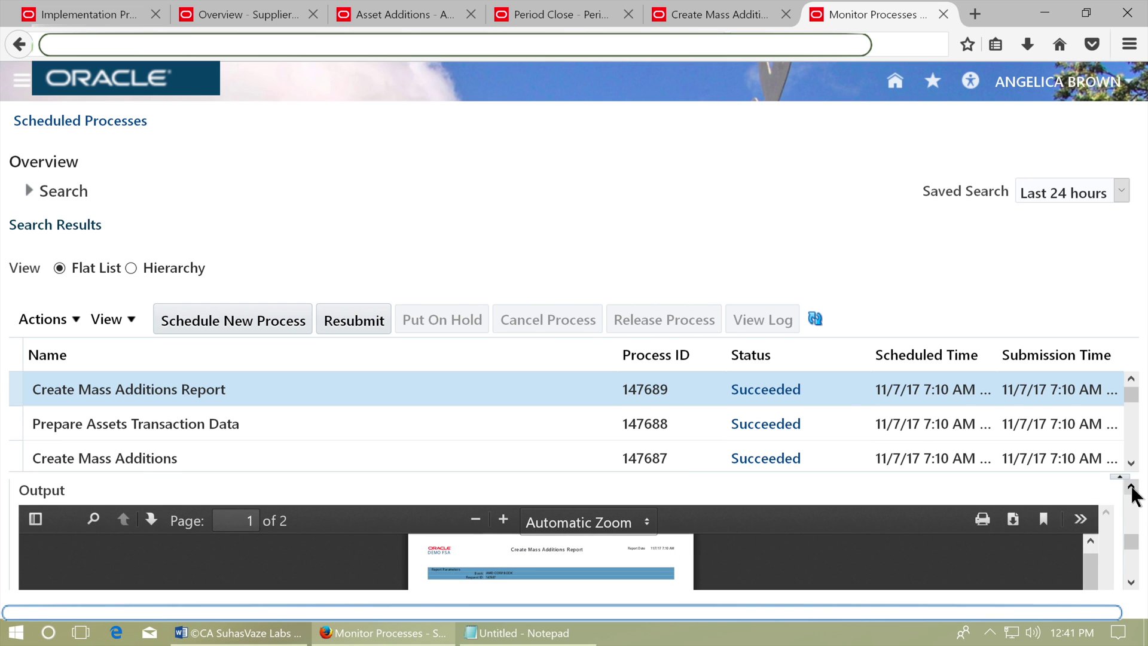
left_click(1019, 522)
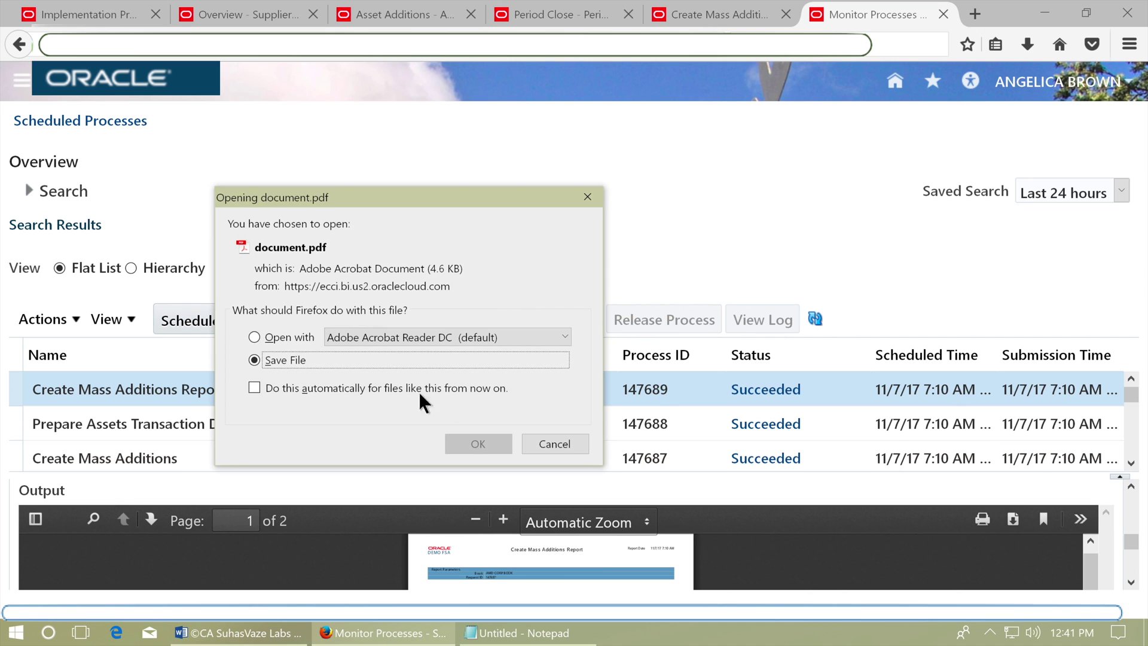
left_click(291, 336)
- View page 2 of the report at 75%, showing INV-5027 at 12,500.00 USD
left_click(474, 441)
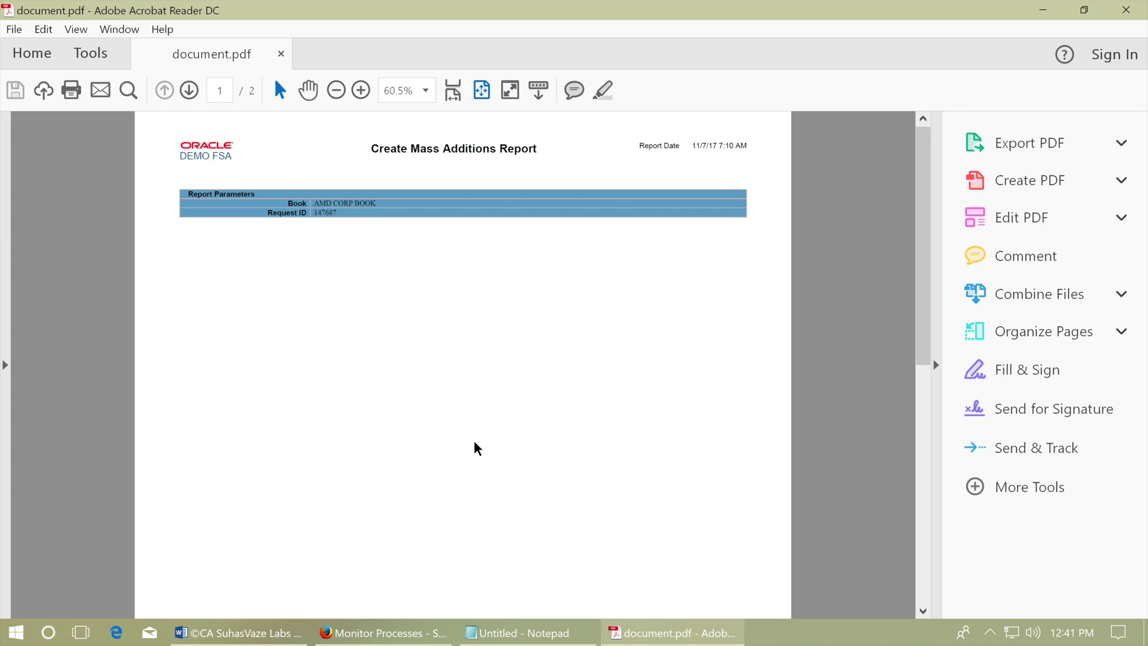
left_click_drag(925, 351, 938, 514)
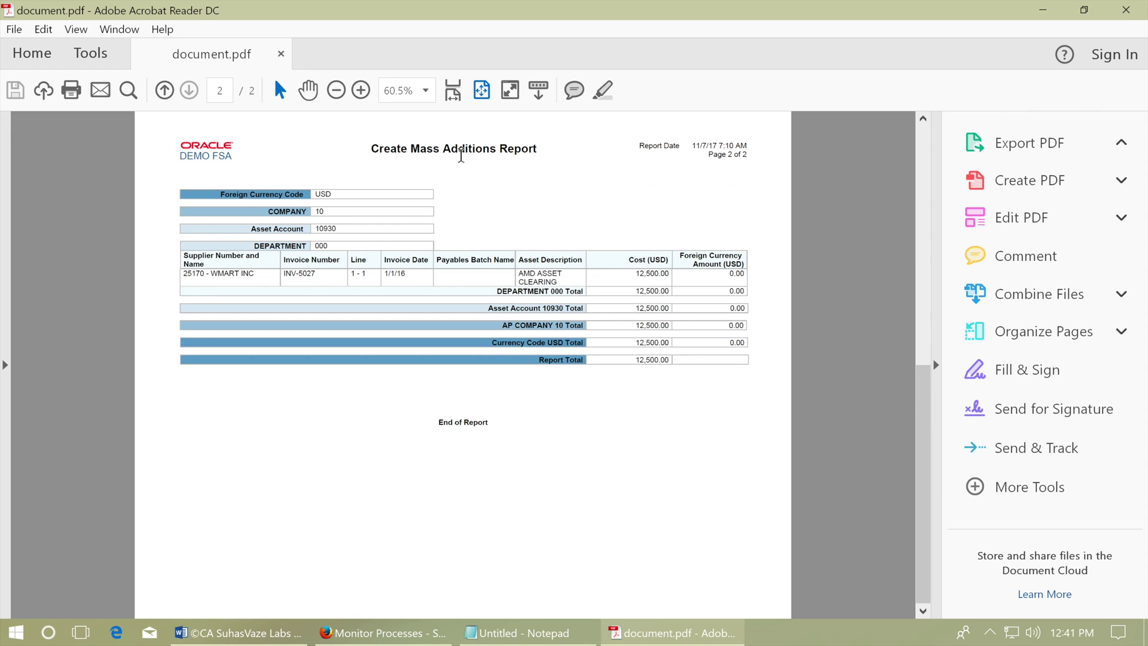
left_click(359, 91)
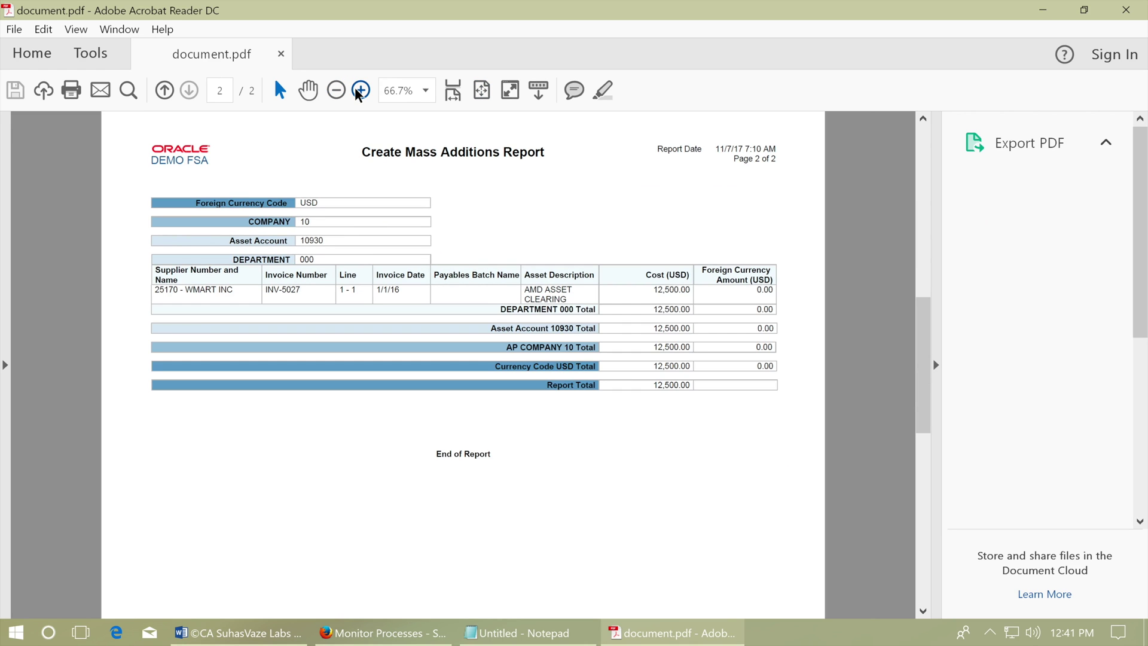
left_click(359, 91)
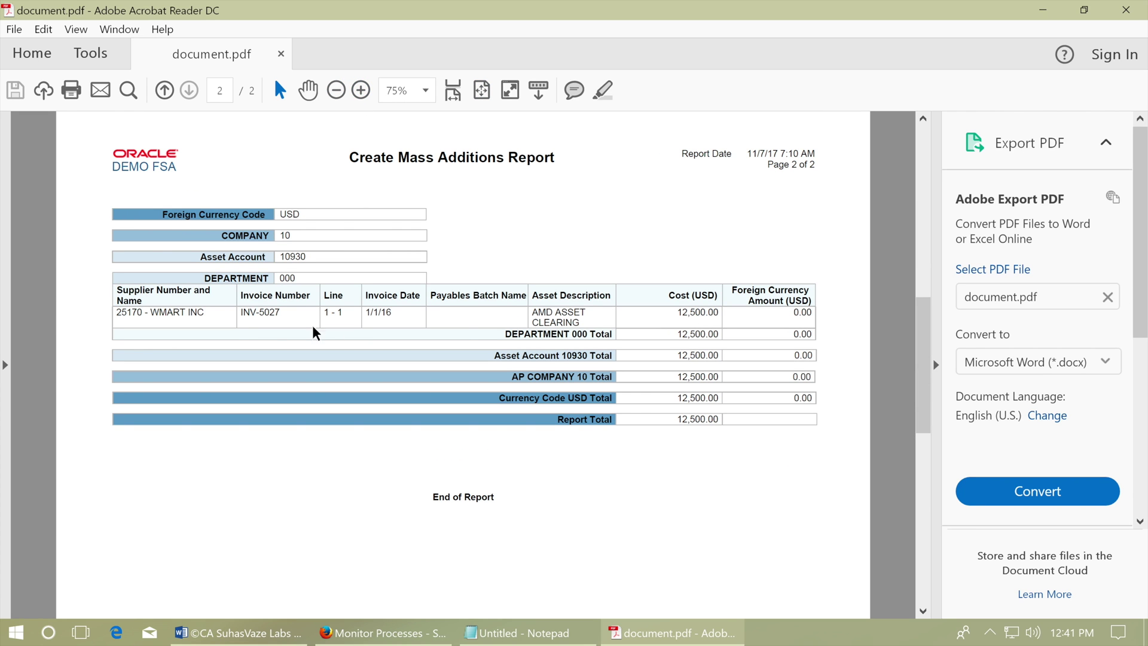
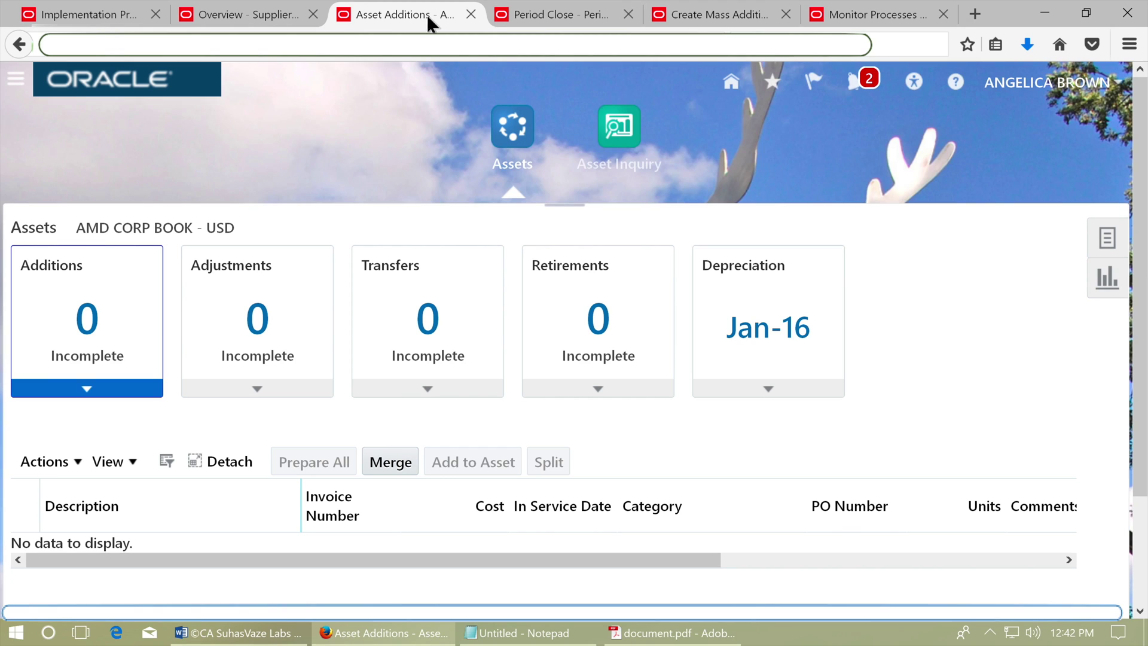
- Search Prepare Source Lines and open the AMD ASSET CLEARING line for invoice INV-5027
left_click(1108, 238)
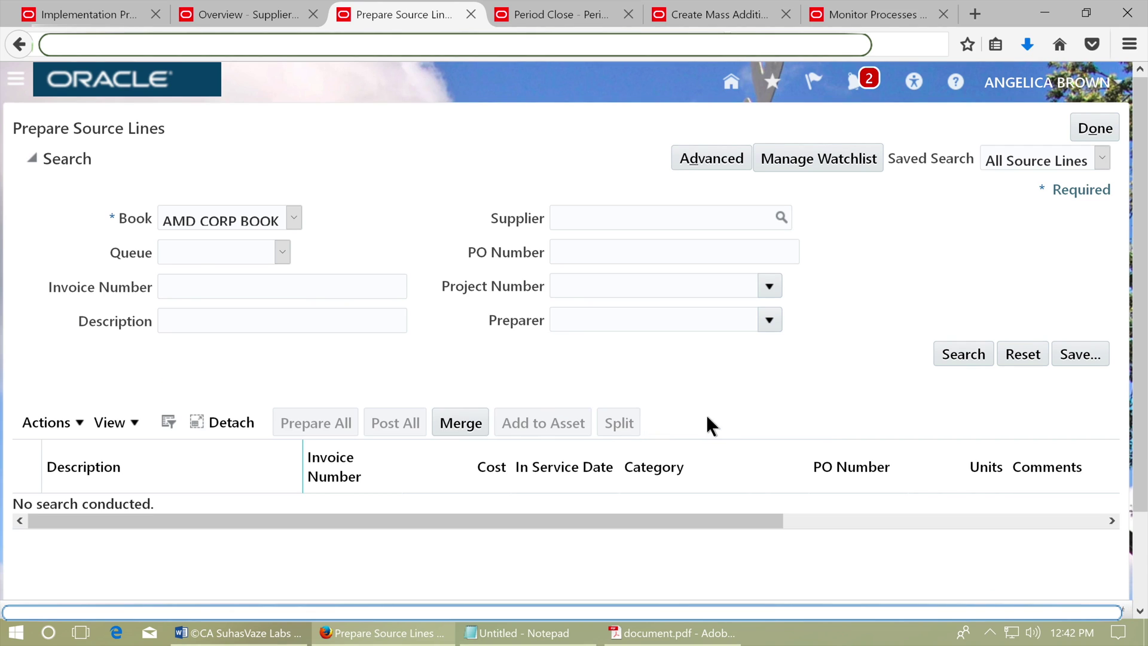
left_click(957, 359)
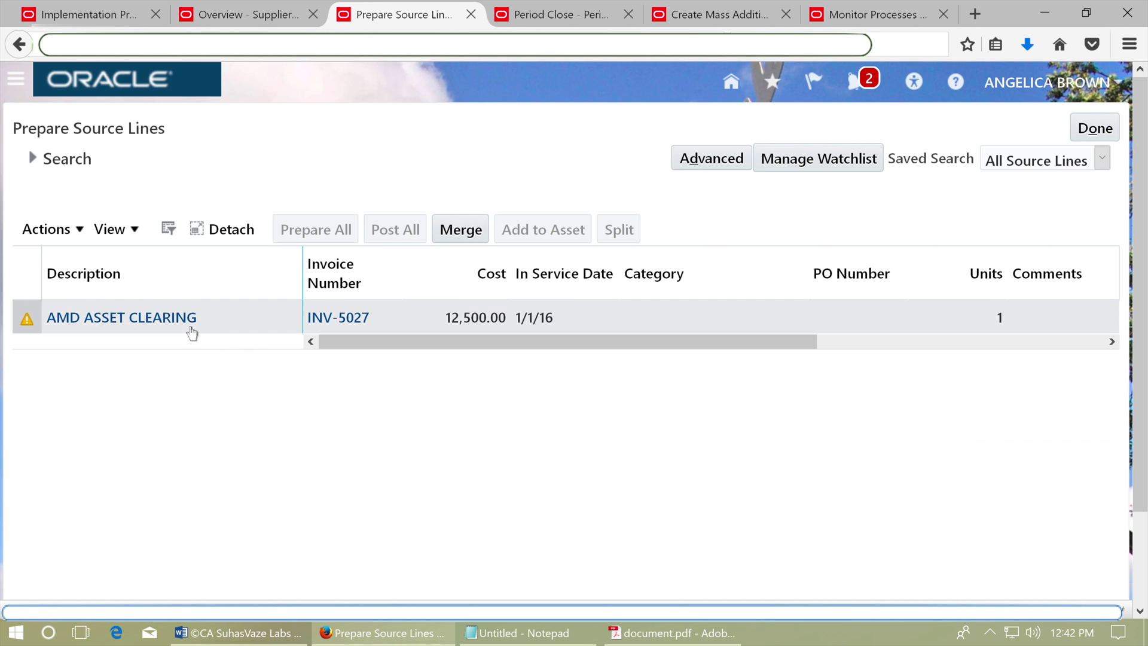
left_click(172, 323)
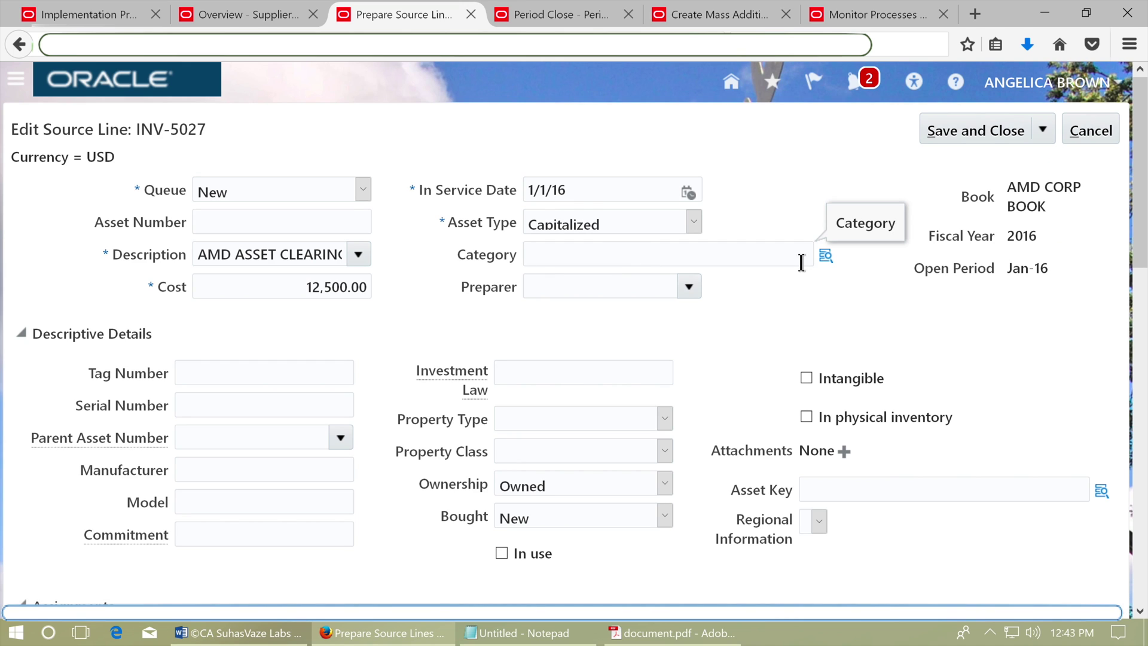
- Set the line's category to major AMD-BLDG and minor AMD-FACTORY
left_click(826, 257)
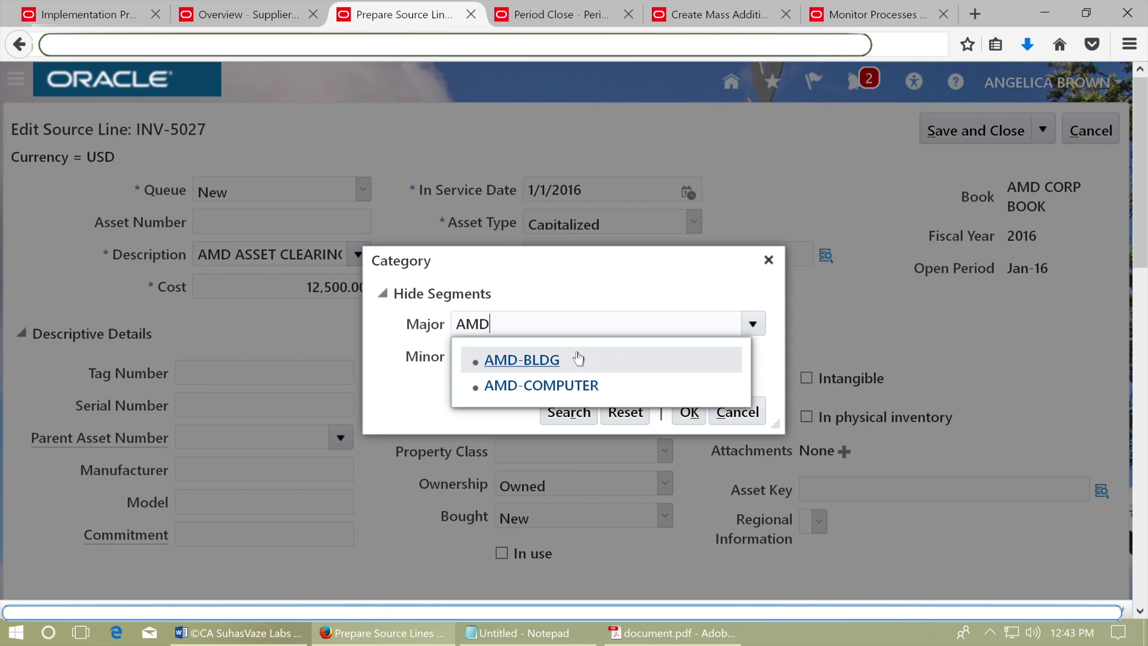
left_click(579, 359)
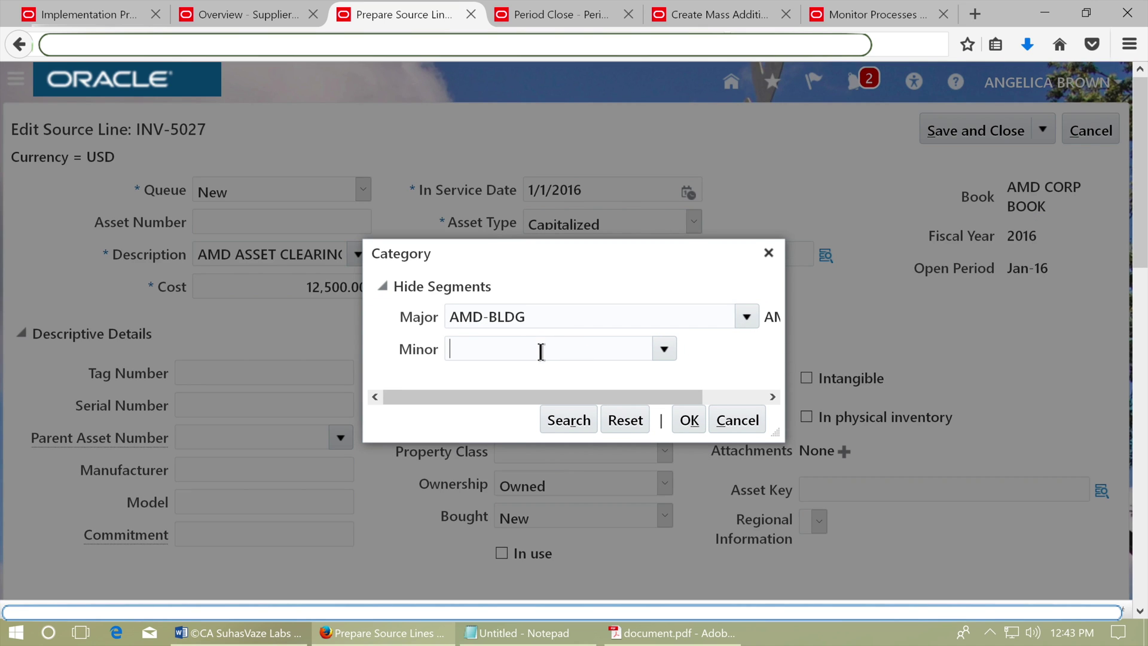
type("AMD")
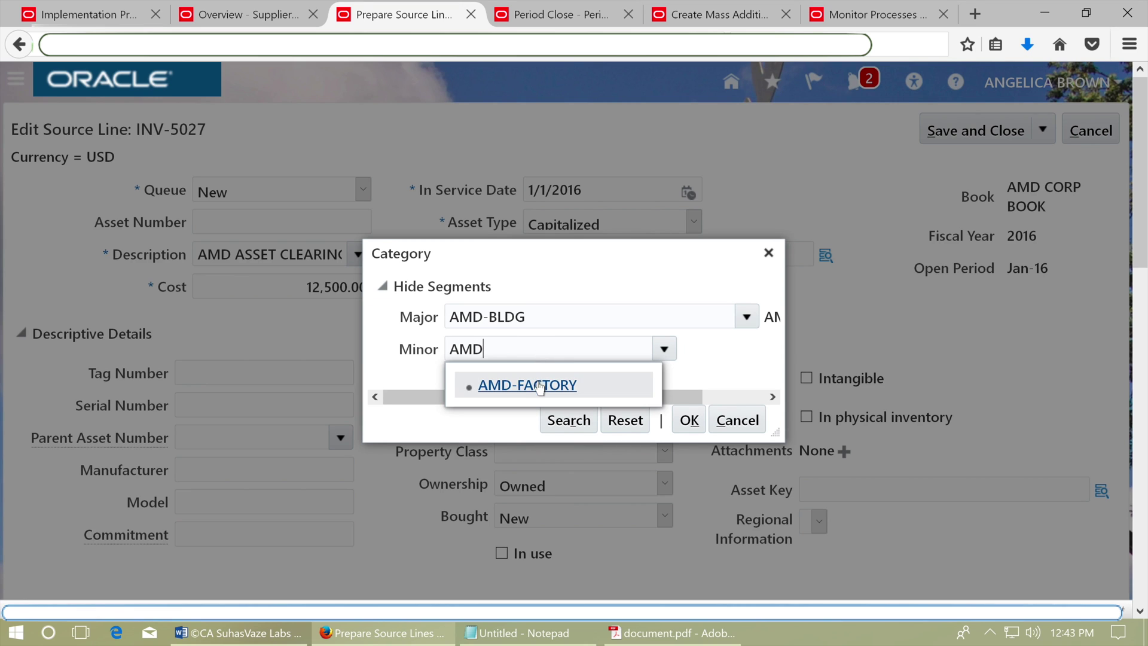
left_click(541, 381)
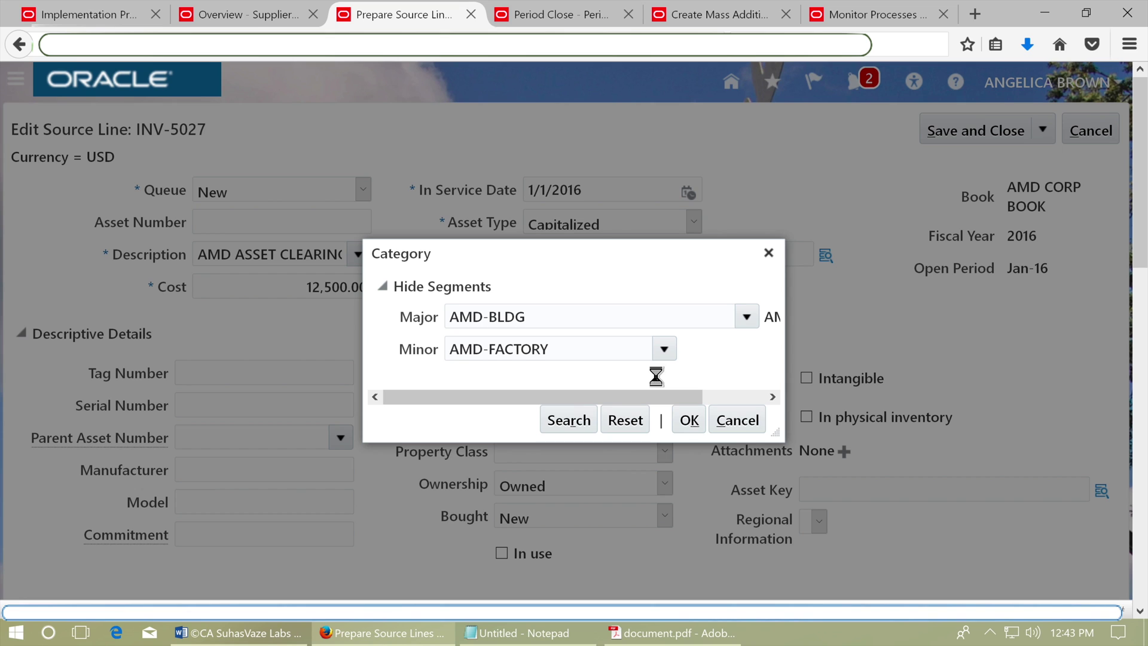
left_click(690, 420)
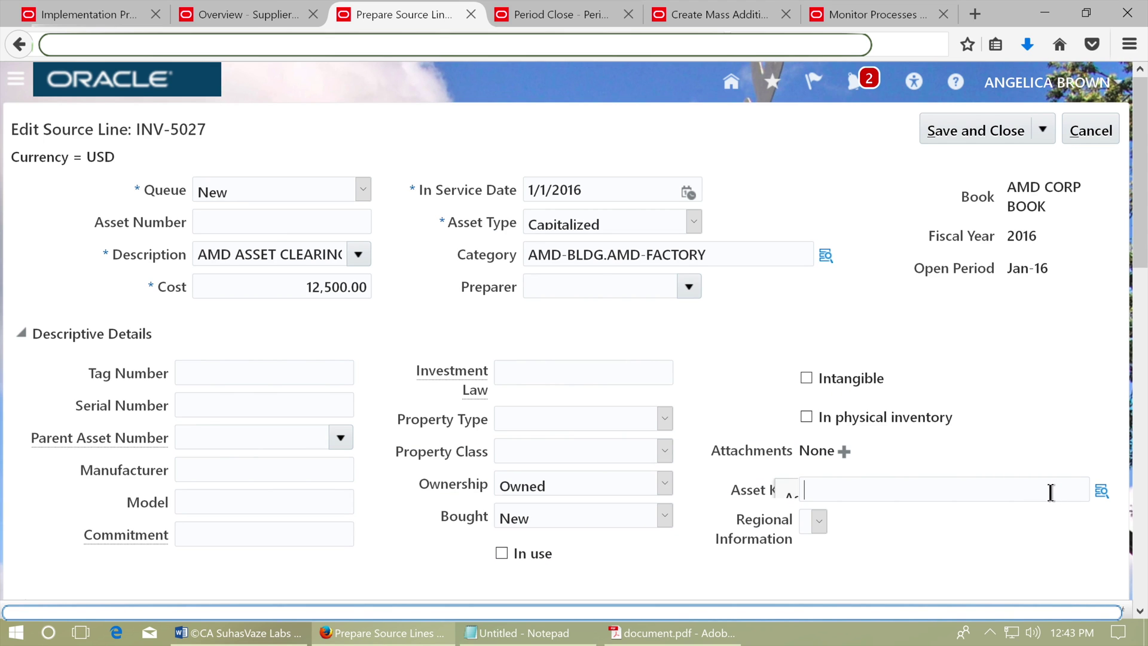
- Set the asset key MNC Key to AMD-ACTIVE
type("AMD")
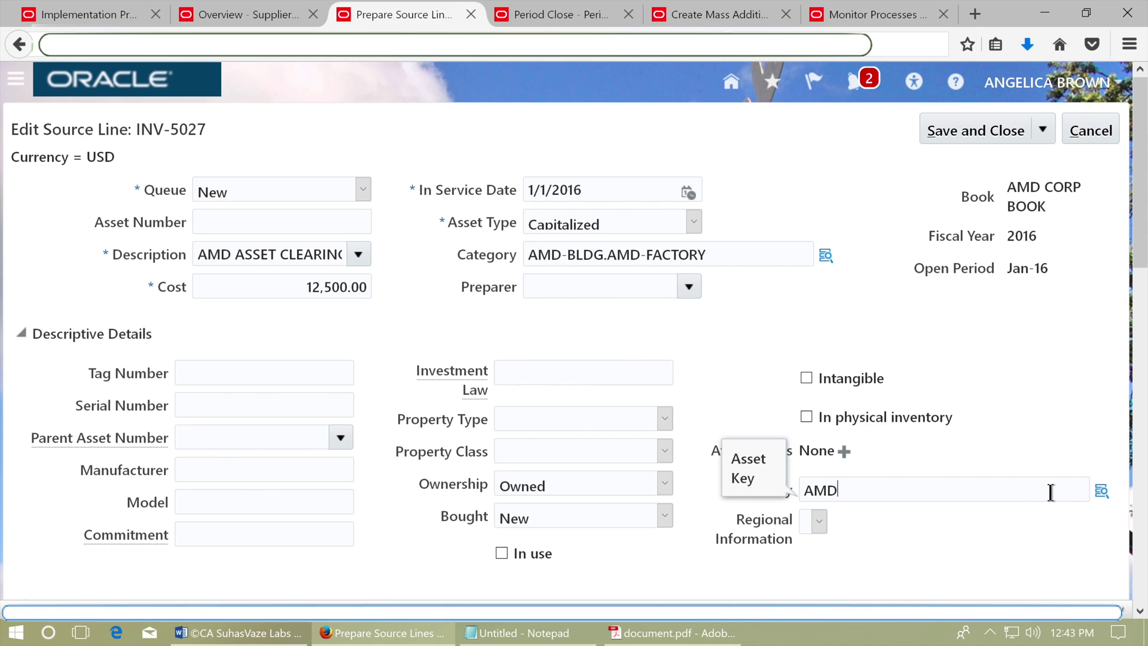
key("Tab")
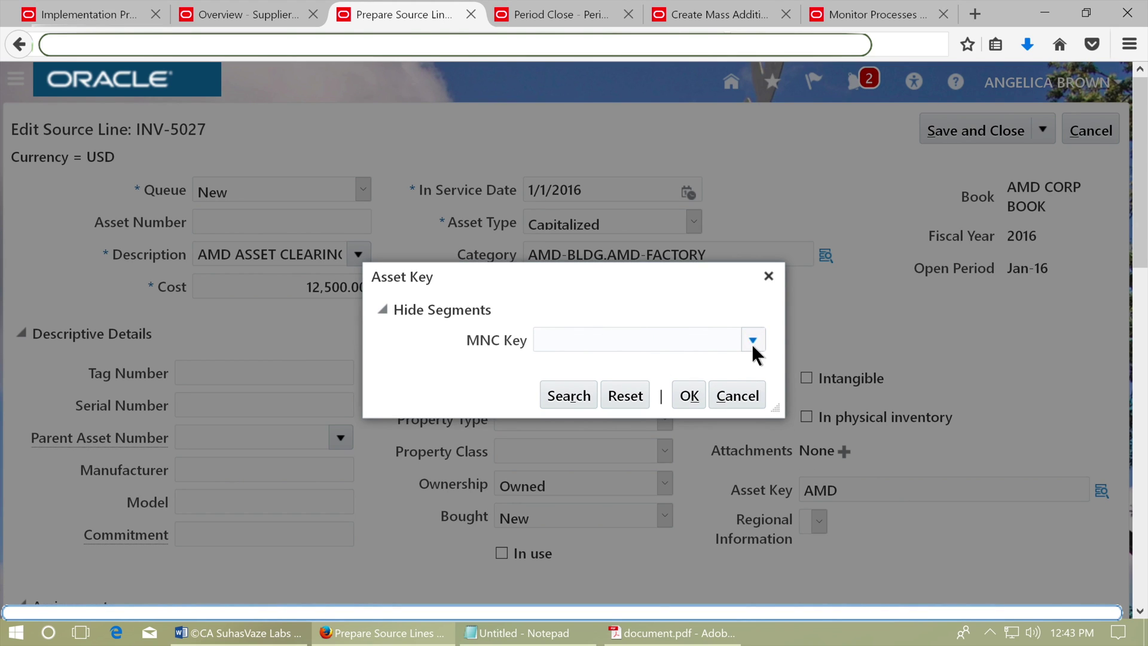
left_click(753, 342)
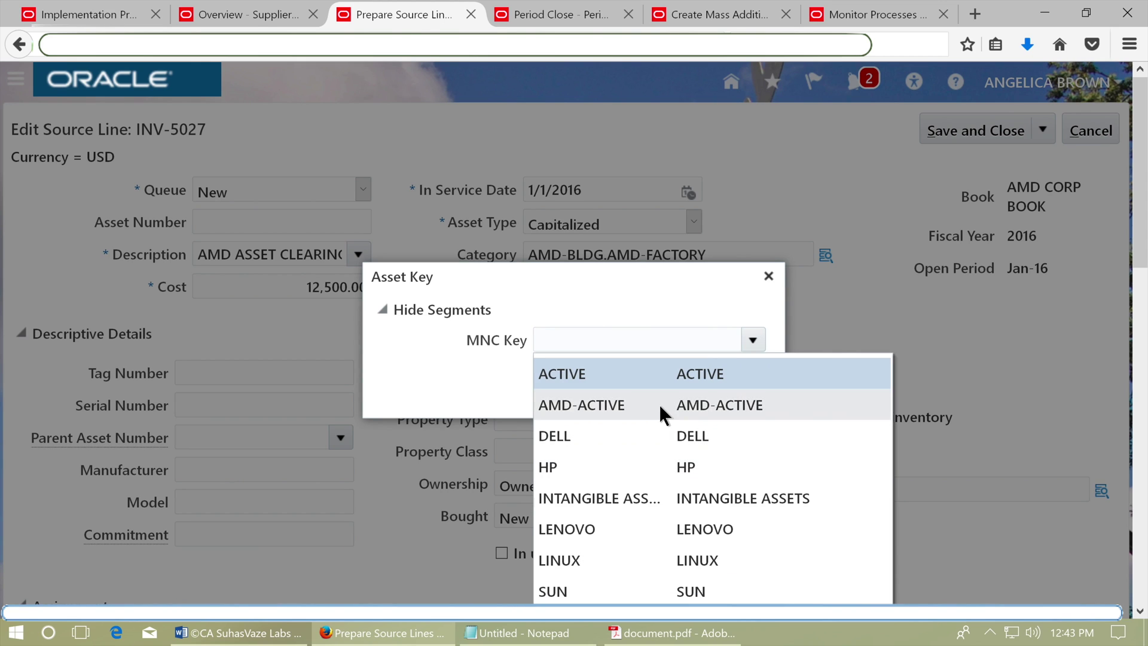
left_click(661, 408)
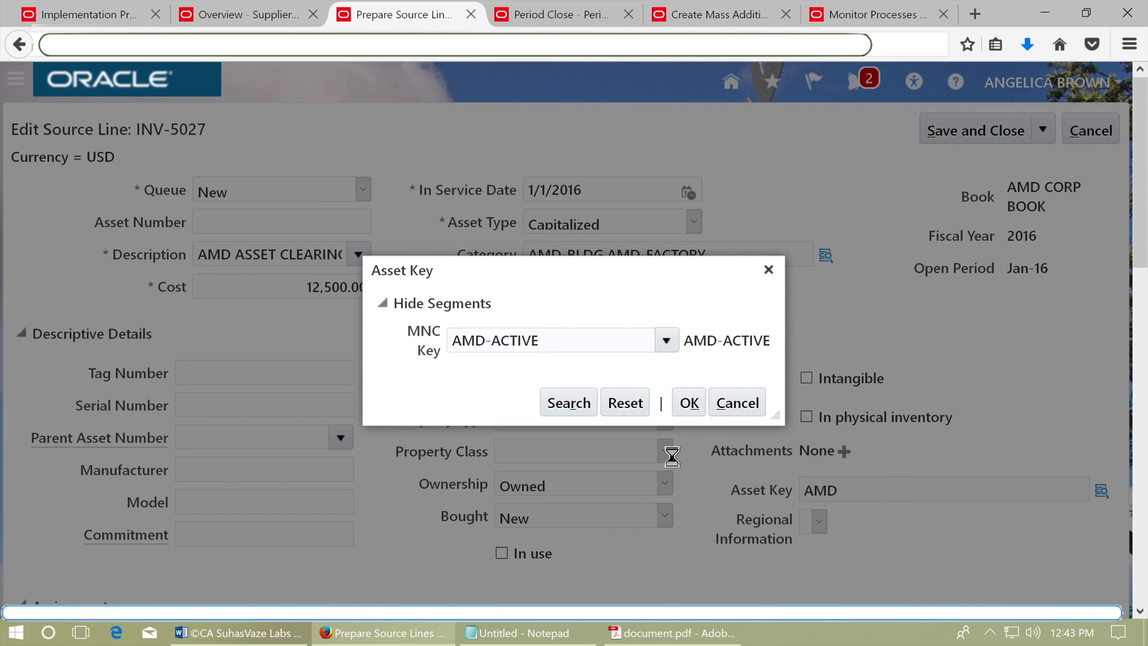
left_click(689, 405)
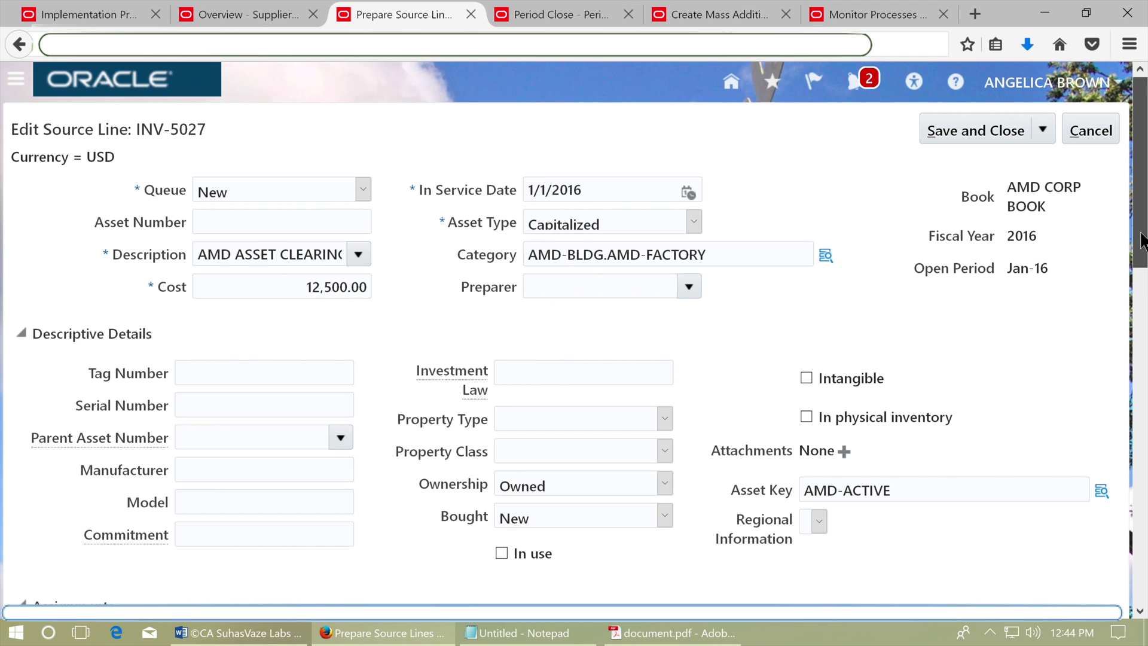
left_click_drag(1142, 242, 1144, 344)
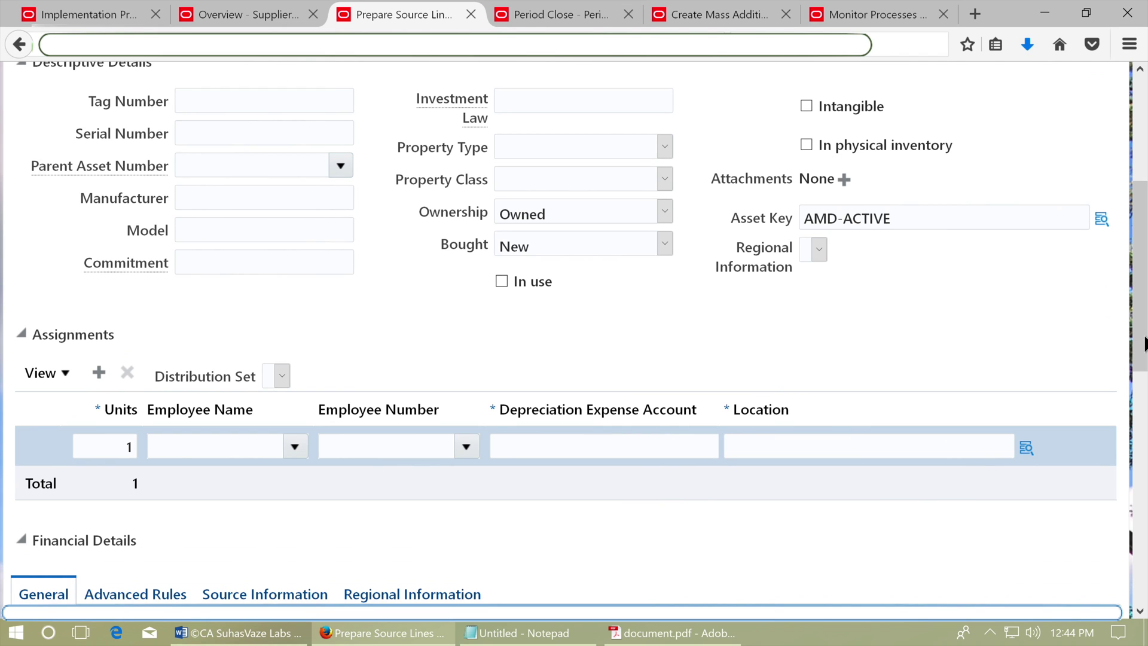
left_click(628, 446)
type("10-40410-000")
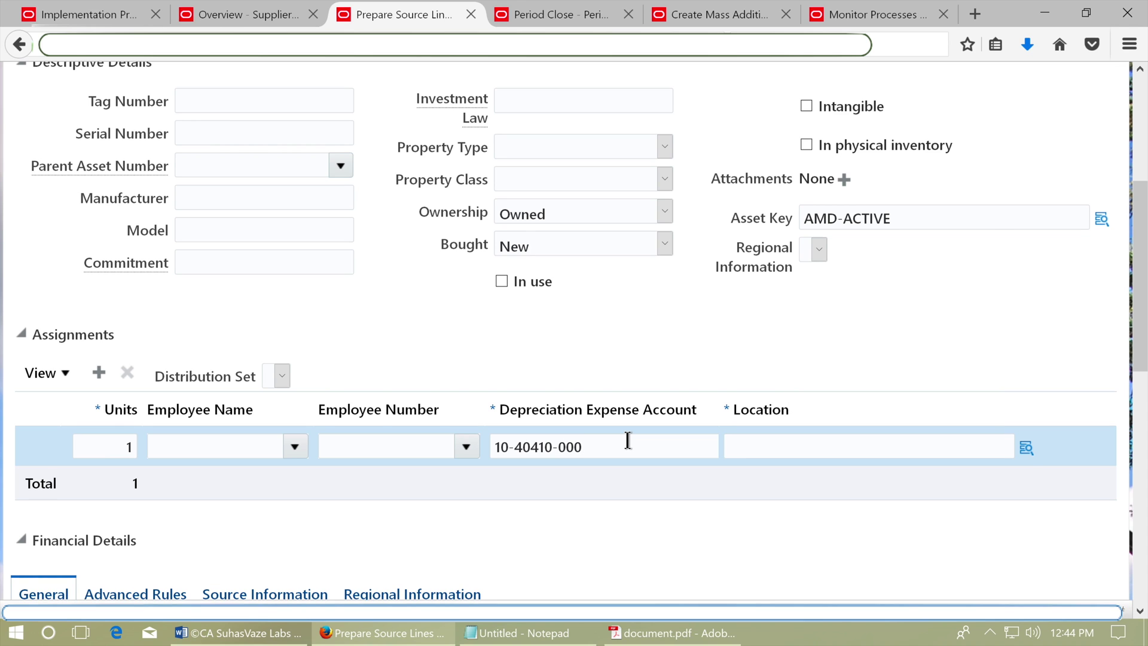
left_click(1026, 447)
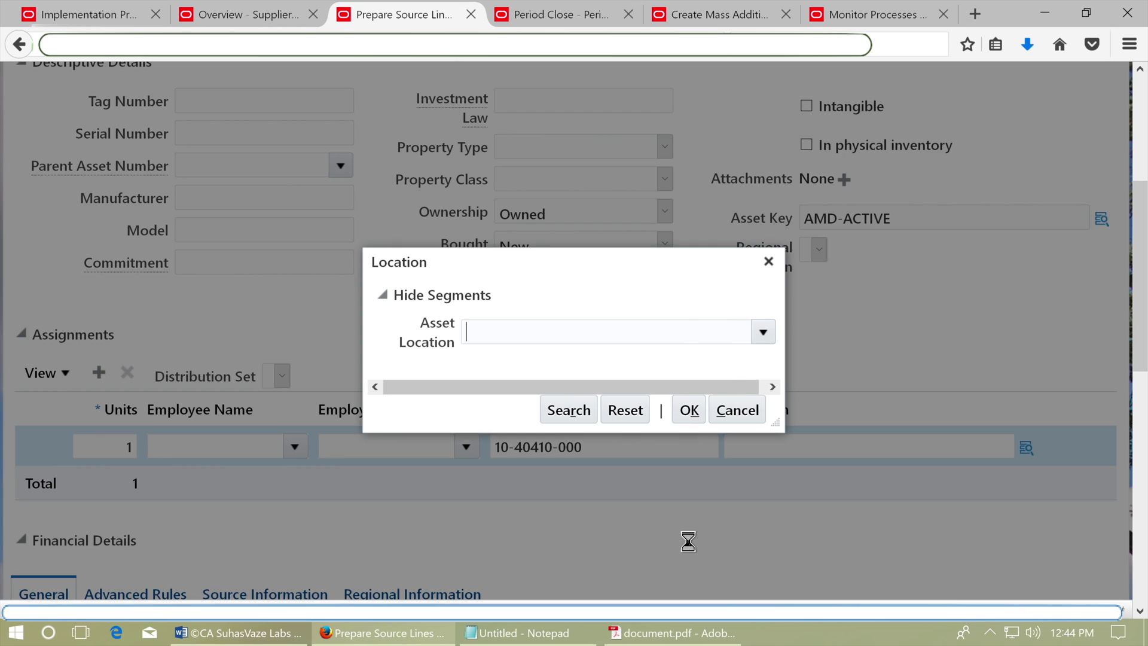
left_click(763, 332)
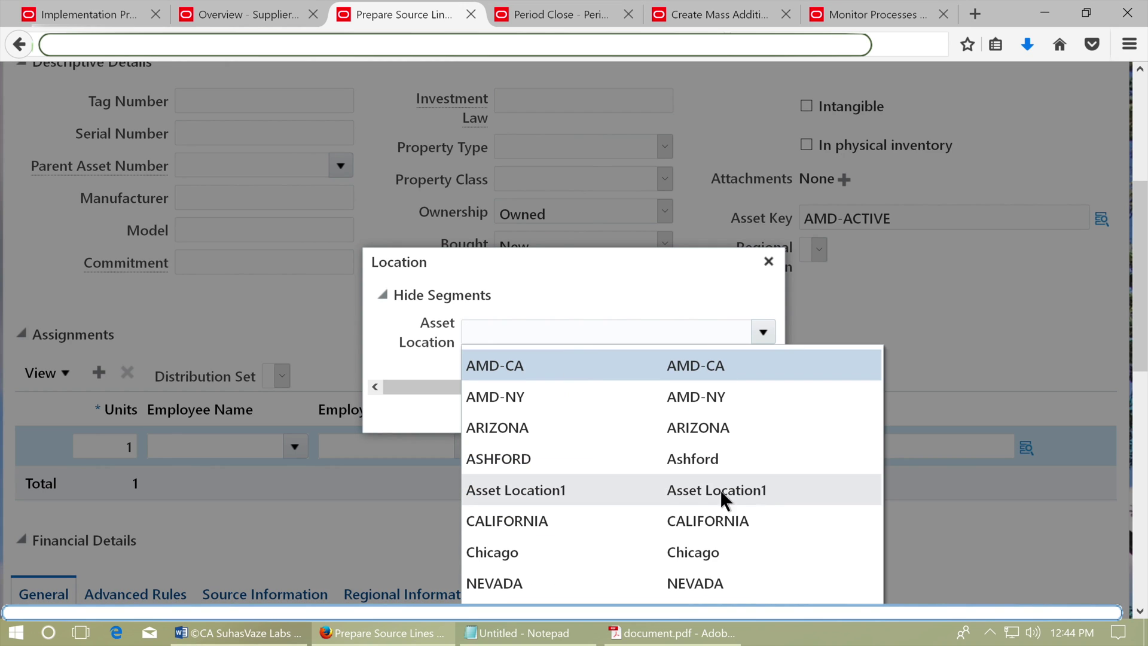
left_click(559, 395)
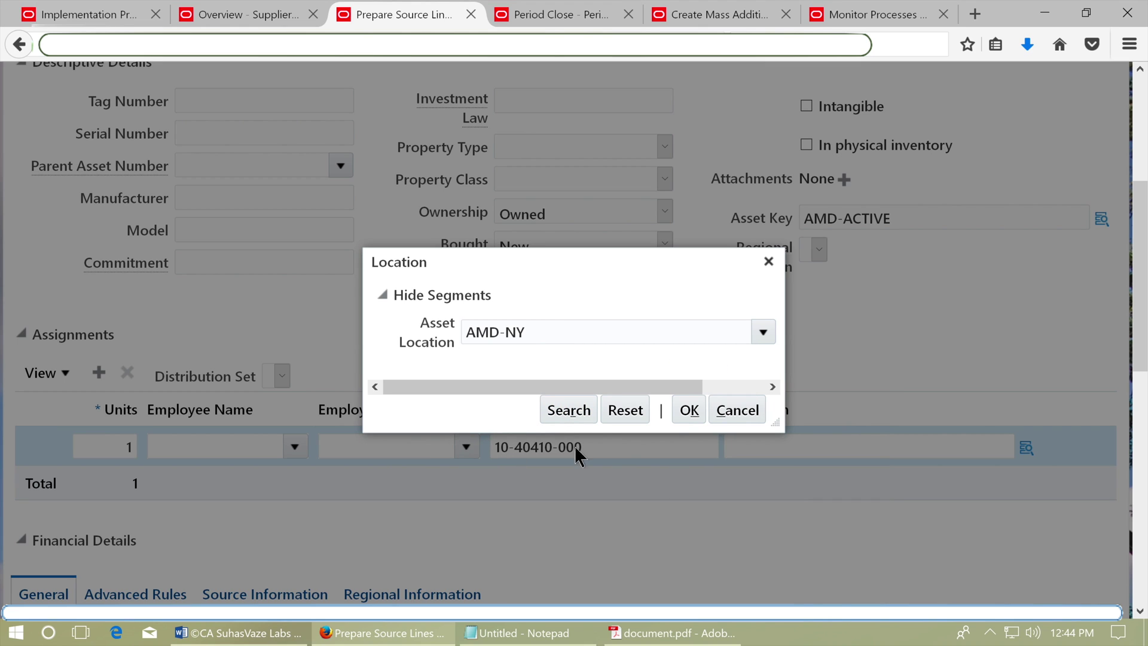
left_click(688, 409)
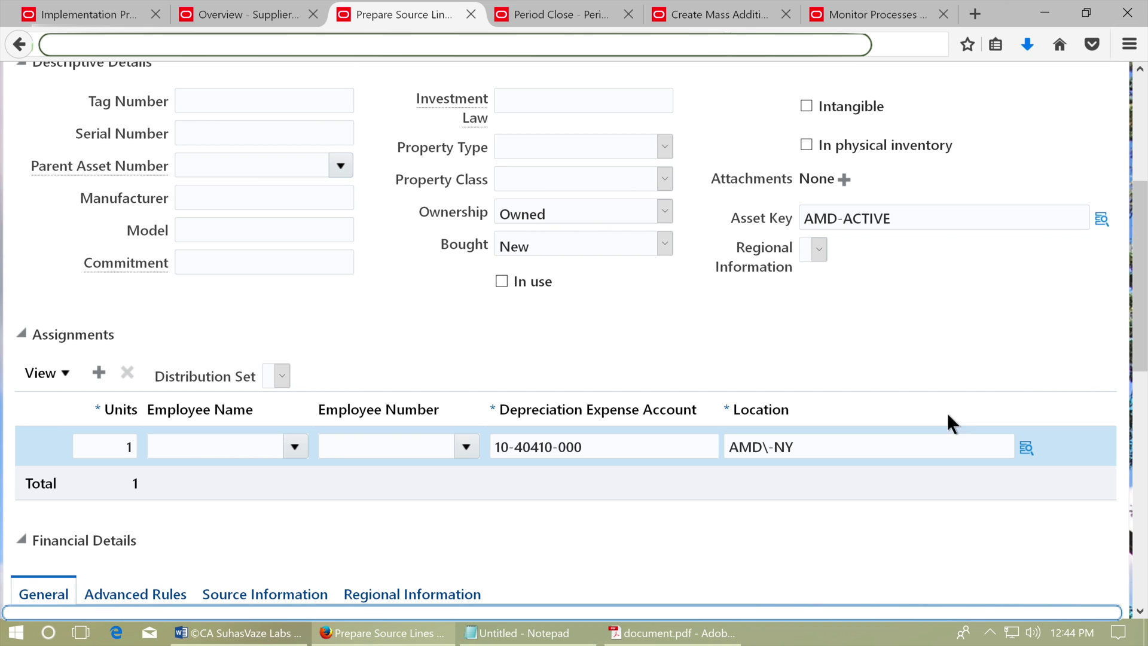
scroll(1119, 337, "down", 5)
scroll(564, 335, "down", 3)
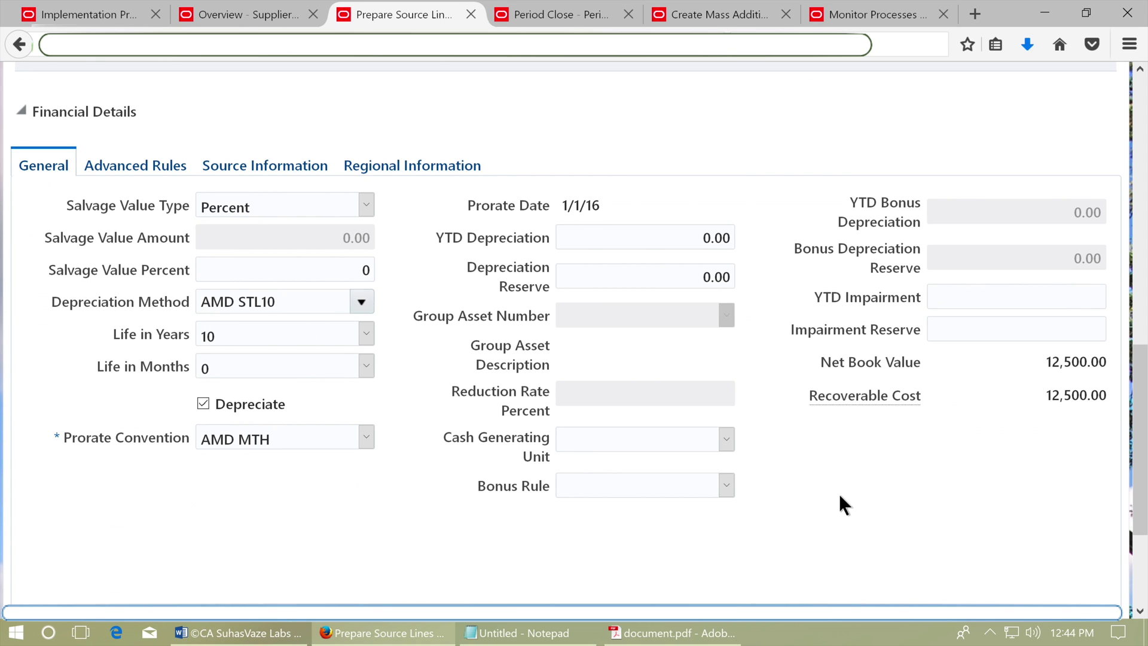
left_click_drag(1141, 449, 1141, 182)
- Put the INV-5027 line in the Post queue, save and close it, and finish preparing source lines
left_click(267, 185)
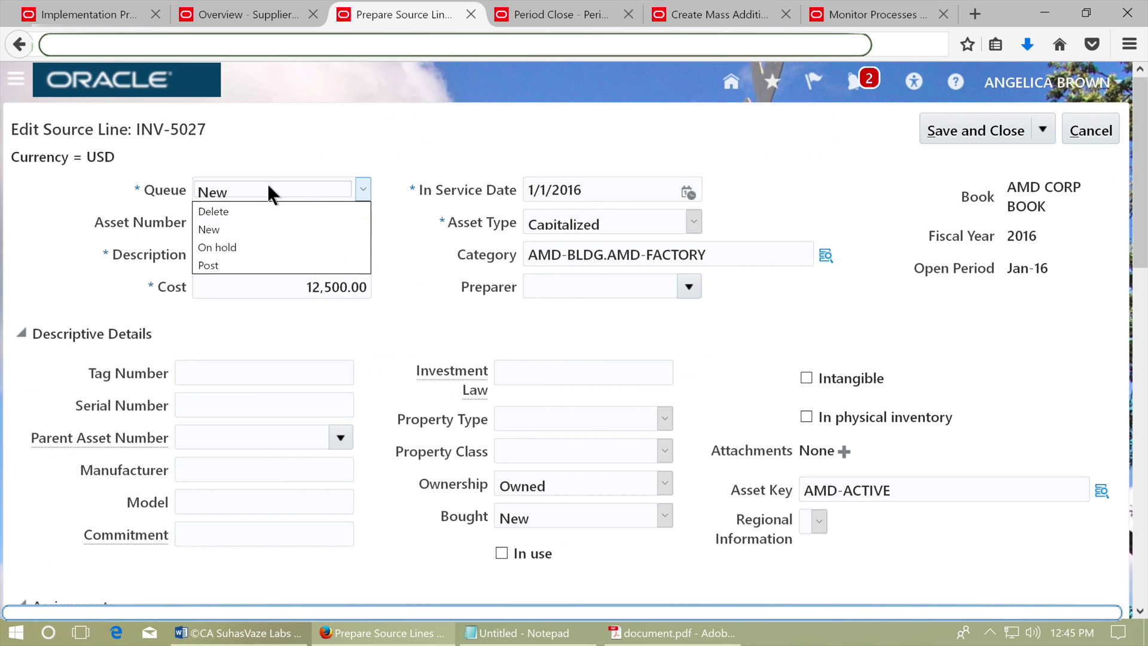
left_click(232, 266)
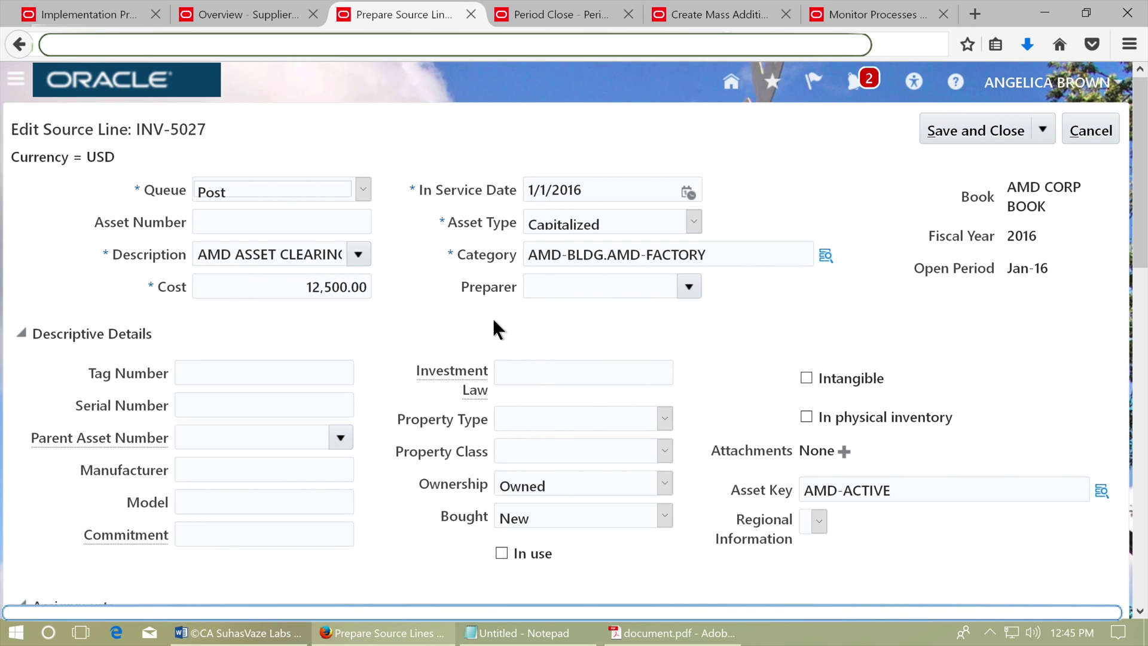
left_click_drag(1141, 245, 1141, 578)
left_click_drag(1146, 511, 1142, 197)
left_click(985, 133)
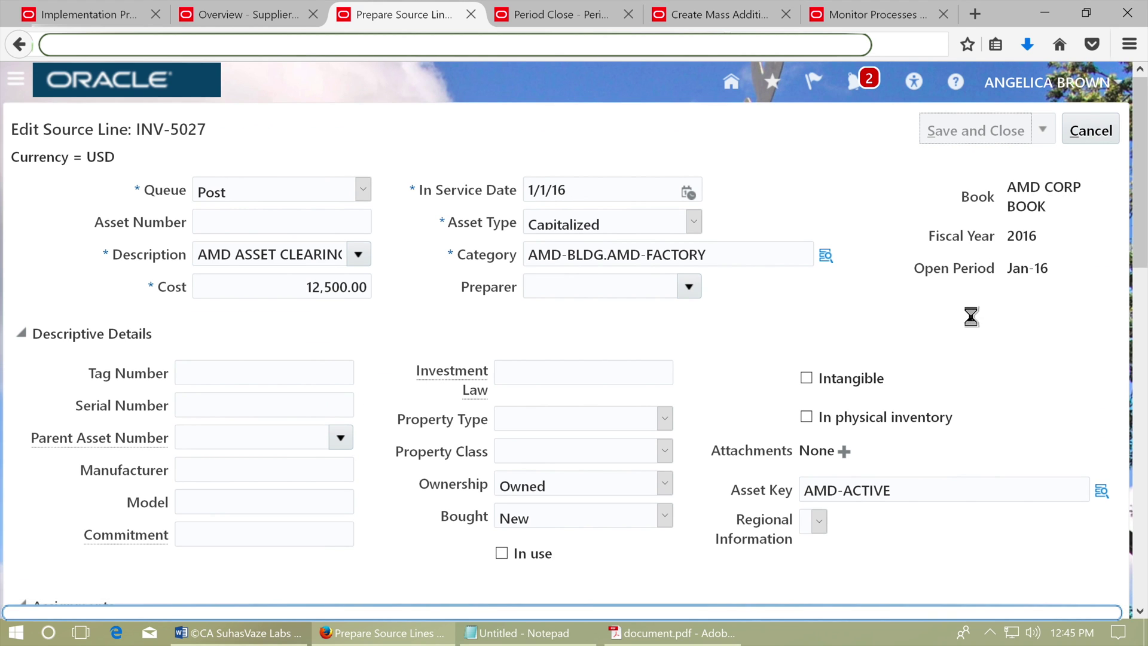
left_click(1094, 129)
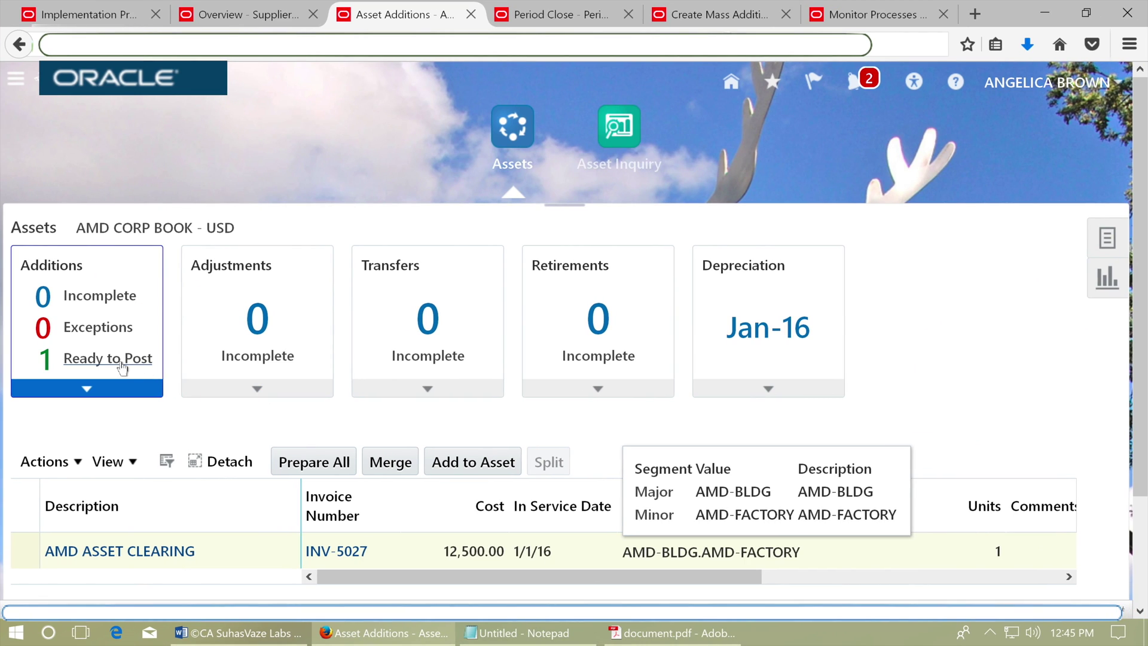
- Post the ready AMD ASSET CLEARING addition with Post All and go to the scheduled processes monitor
left_click(122, 361)
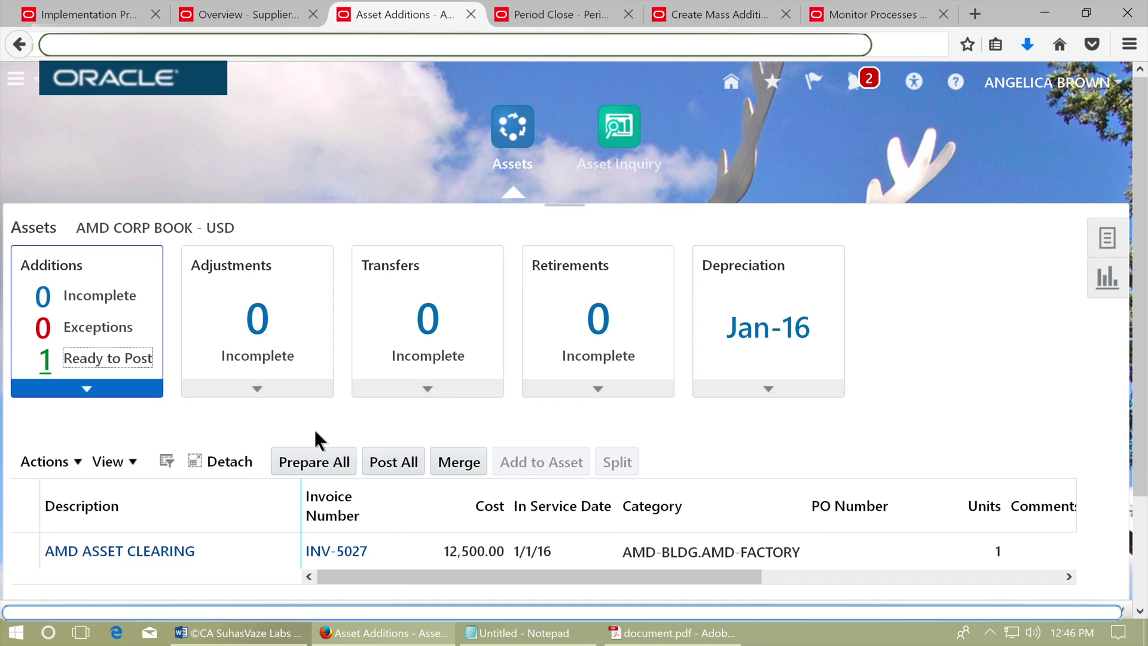
left_click(566, 553)
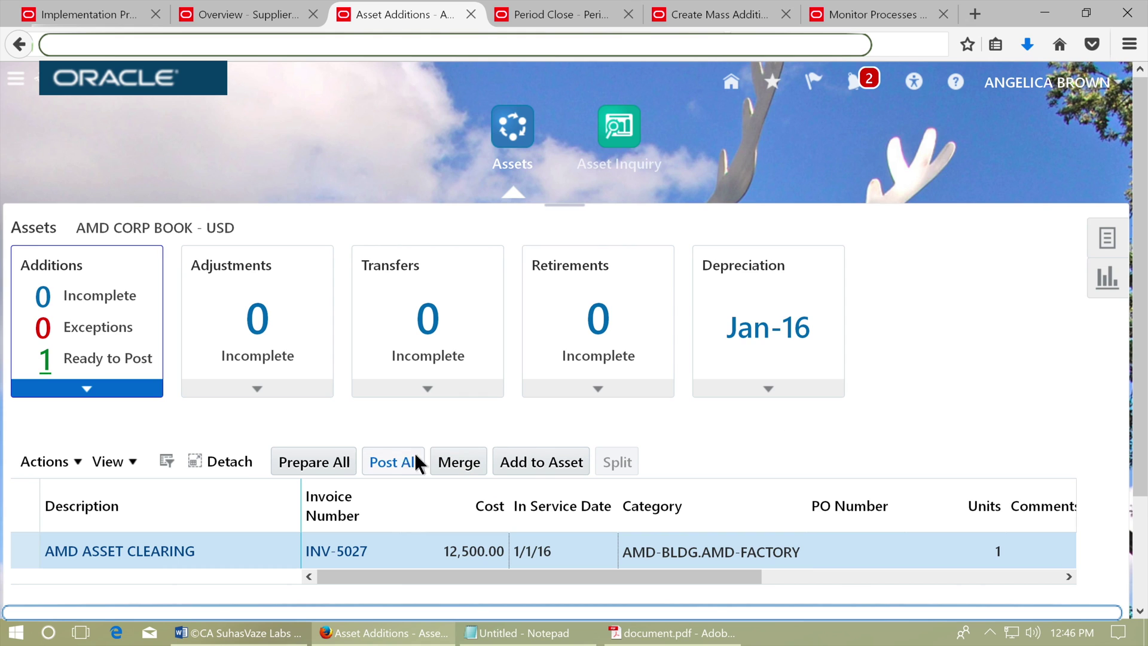
left_click(393, 454)
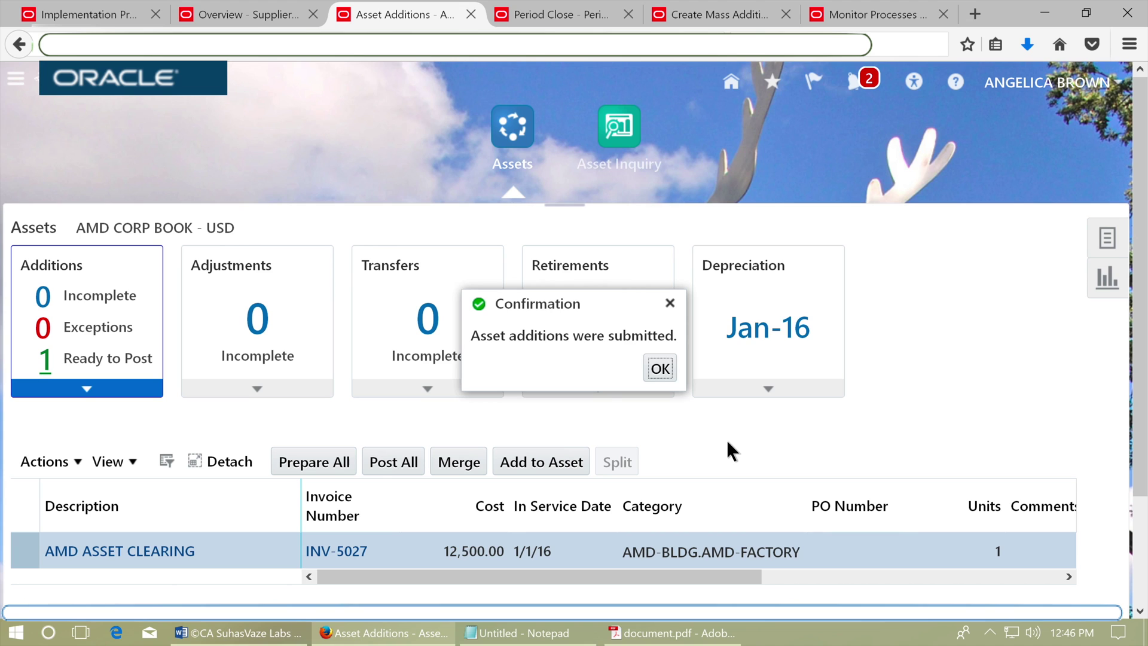
left_click(665, 369)
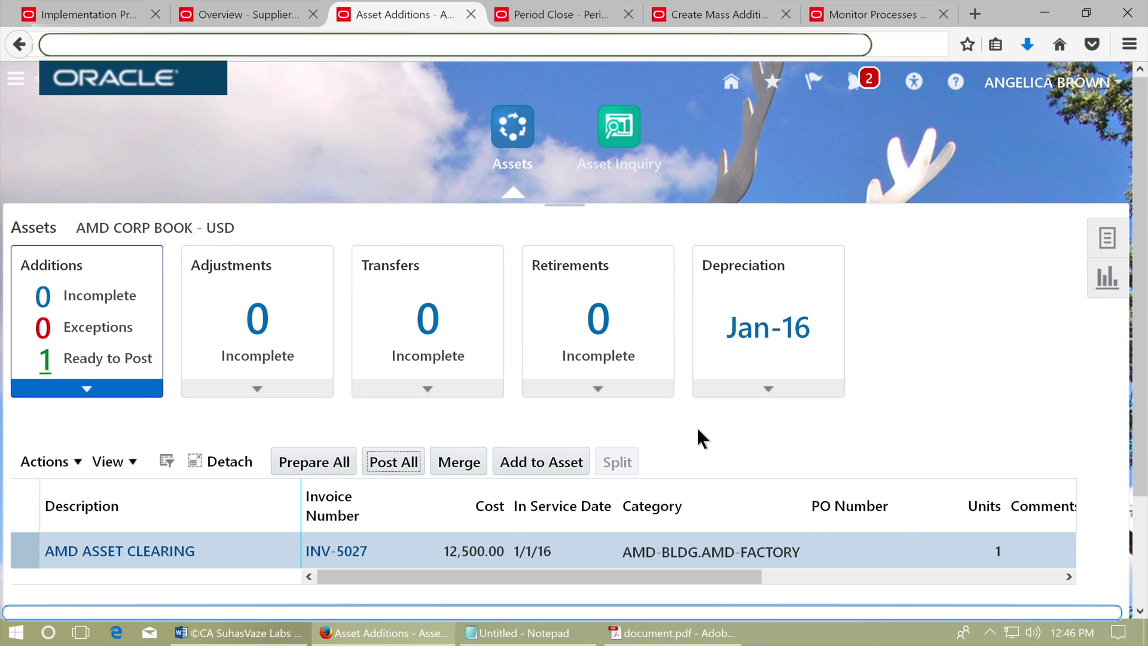
left_click(854, 13)
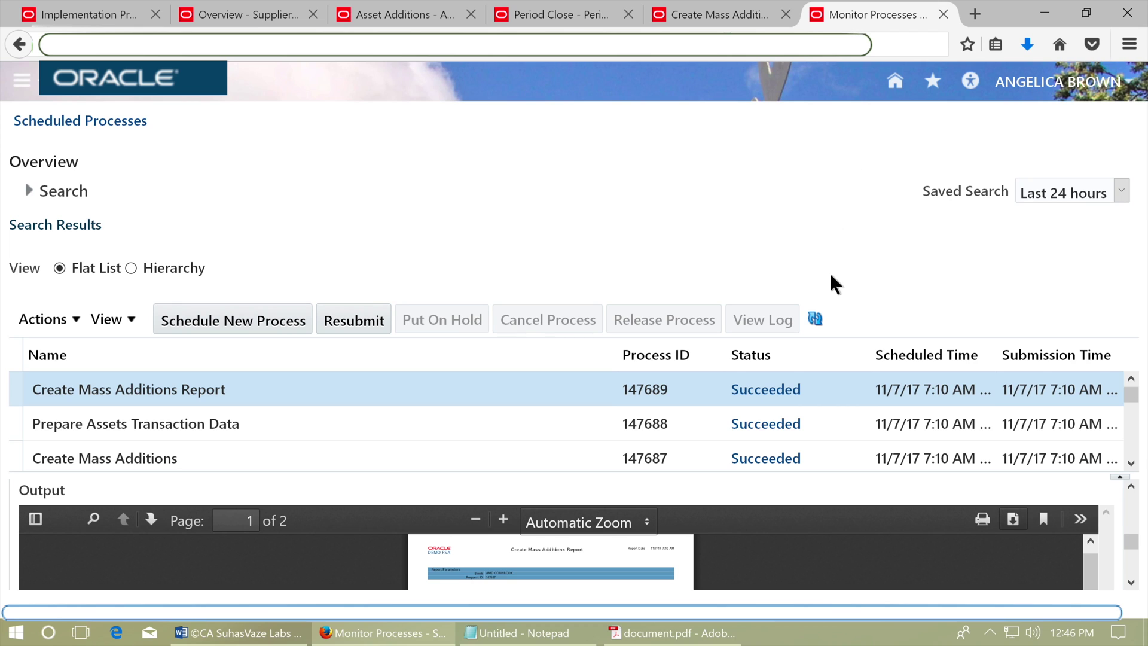
- Refresh the process list until Post Mass Additions Report 147692 shows Succeeded
left_click(815, 317)
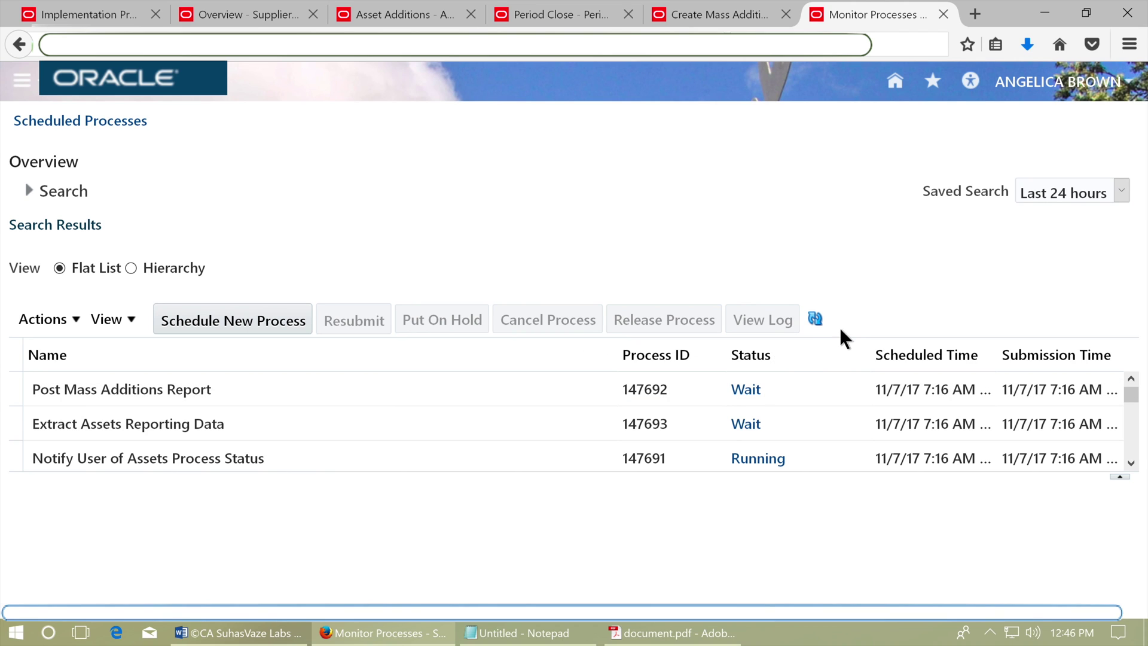
left_click(815, 318)
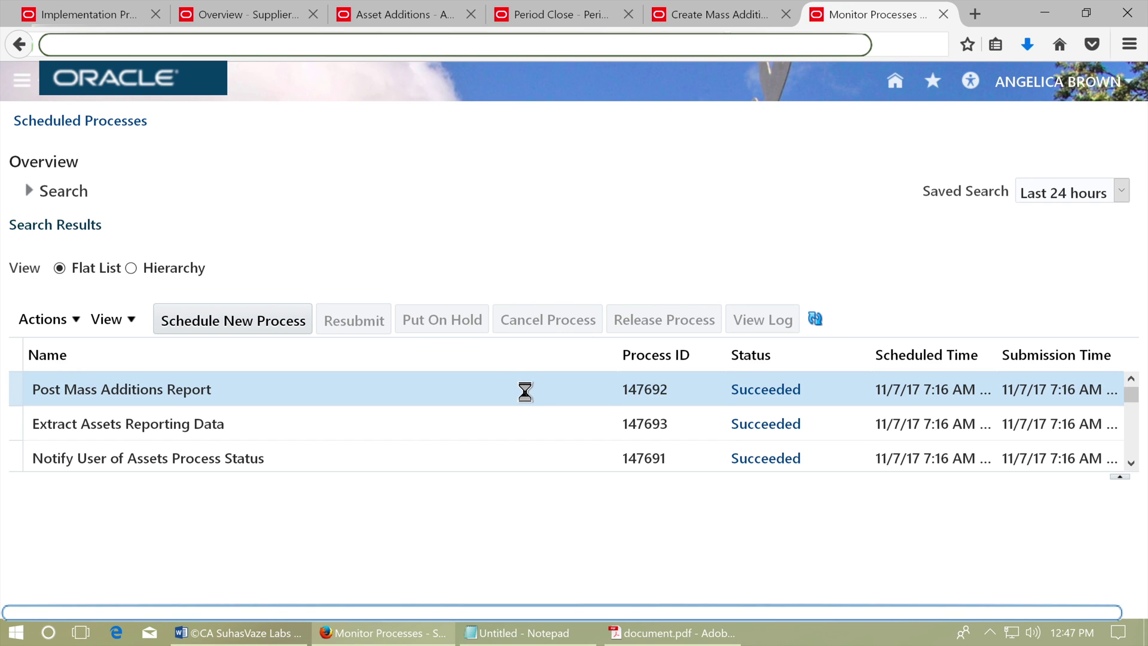
left_click_drag(1129, 503, 1136, 553)
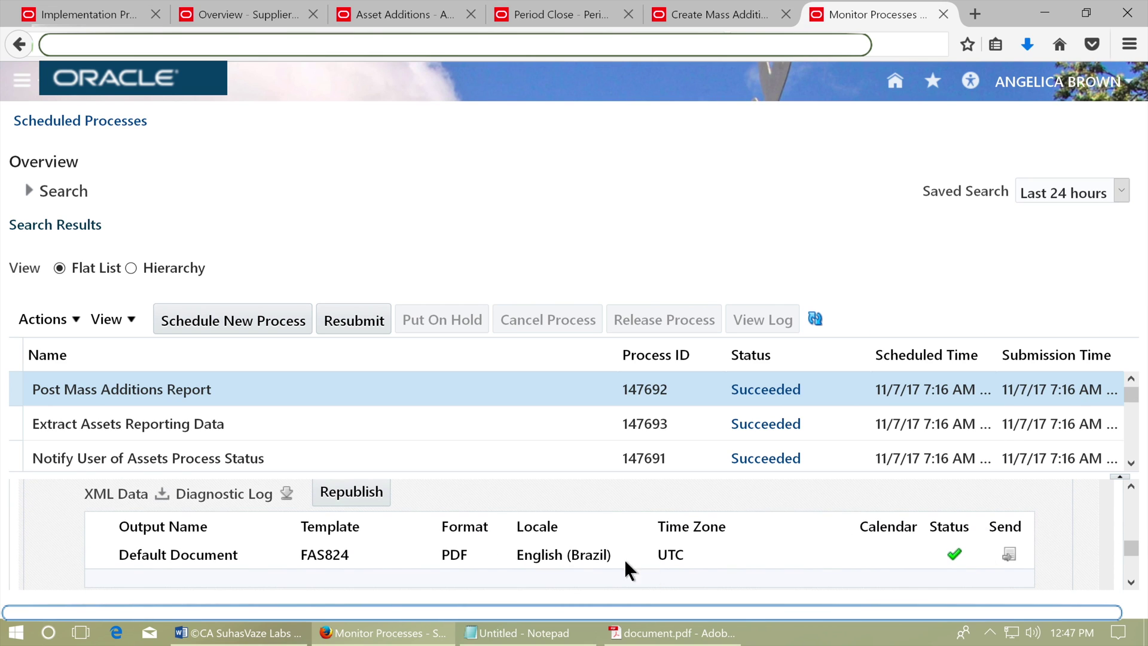
- Download the report's Default Document PDF and open it in Adobe Acrobat Reader DC
left_click(205, 555)
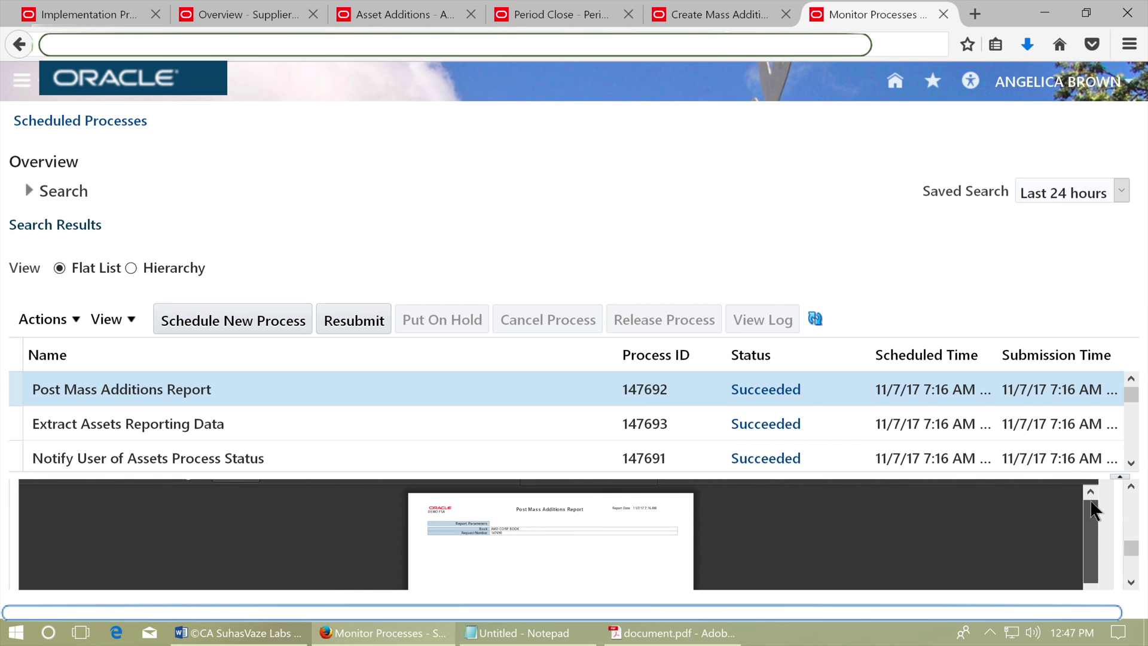
left_click_drag(1132, 549, 1130, 537)
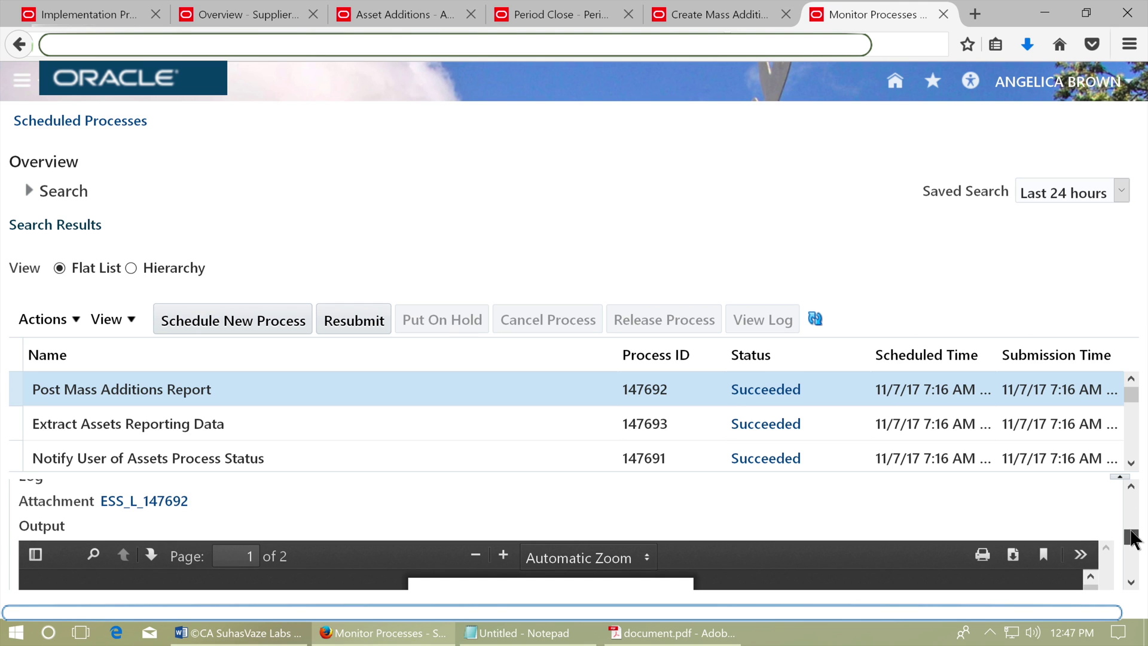
left_click(1012, 554)
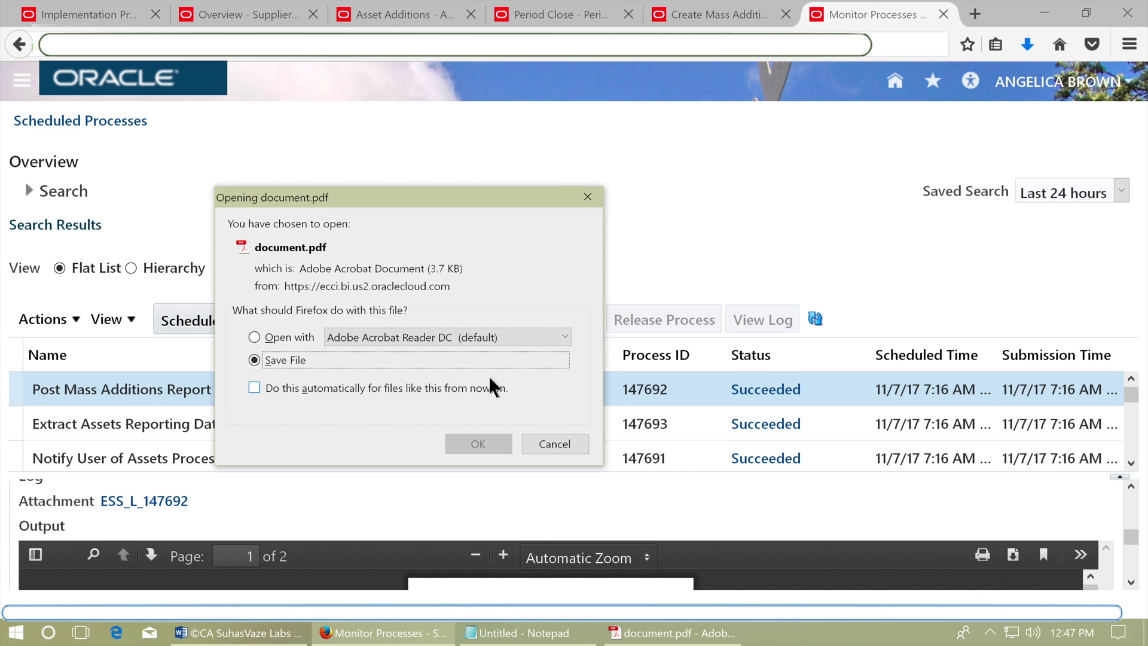
left_click(289, 336)
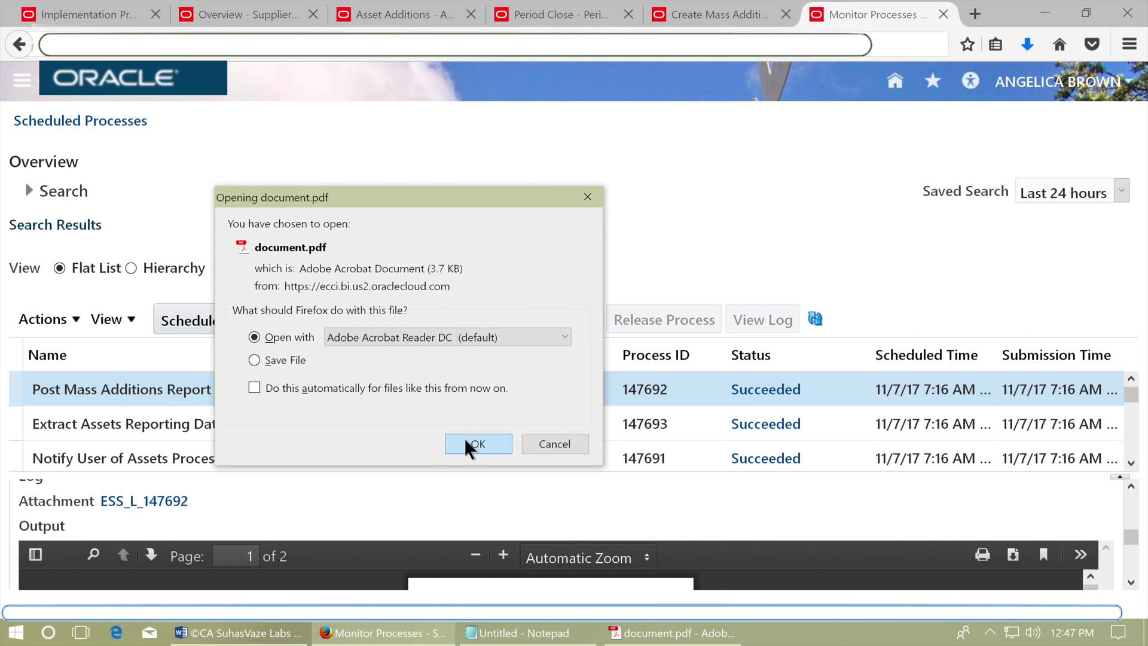
left_click(466, 442)
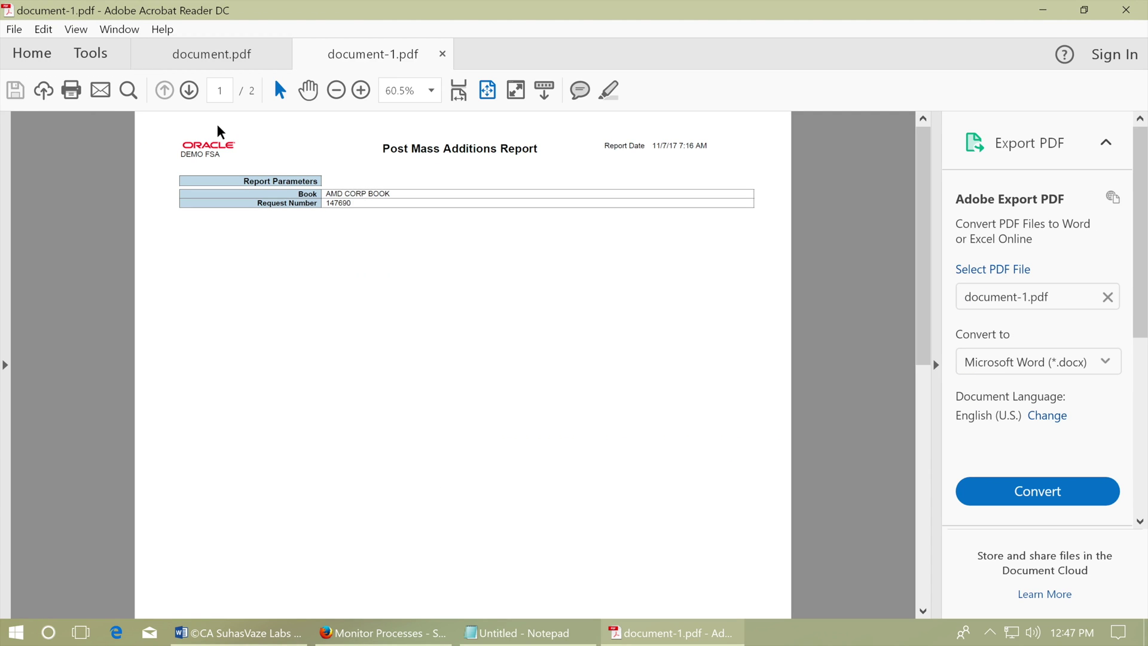
- Zoom the report, go to page 2, and copy asset number 345608
left_click(362, 91)
left_click(362, 90)
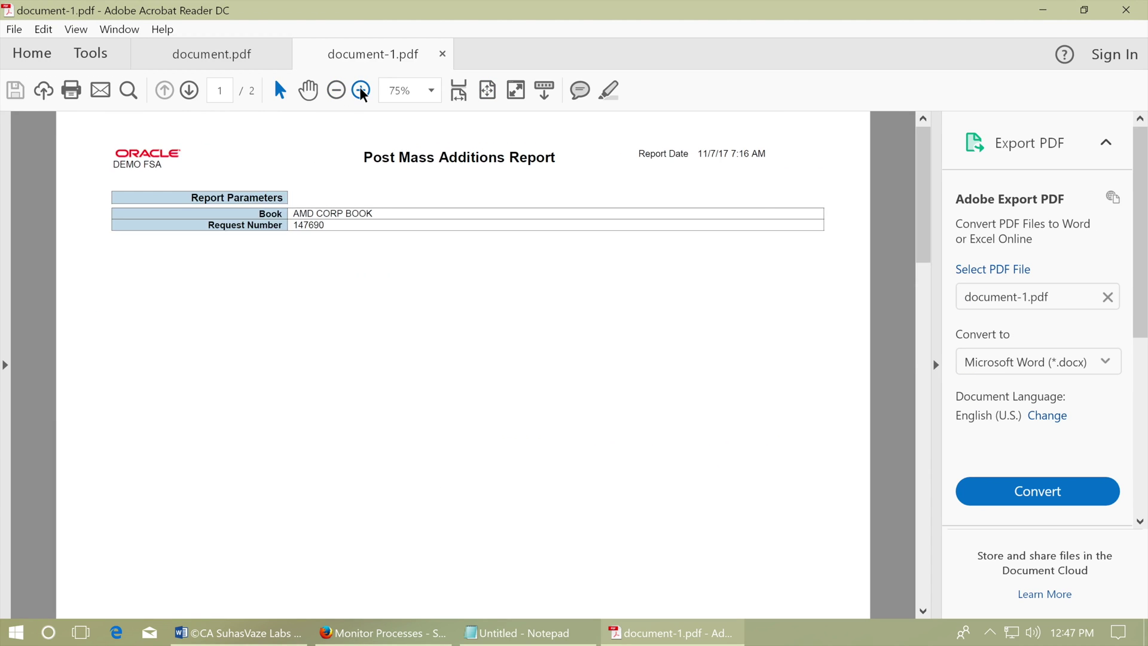
left_click(361, 91)
key("Right")
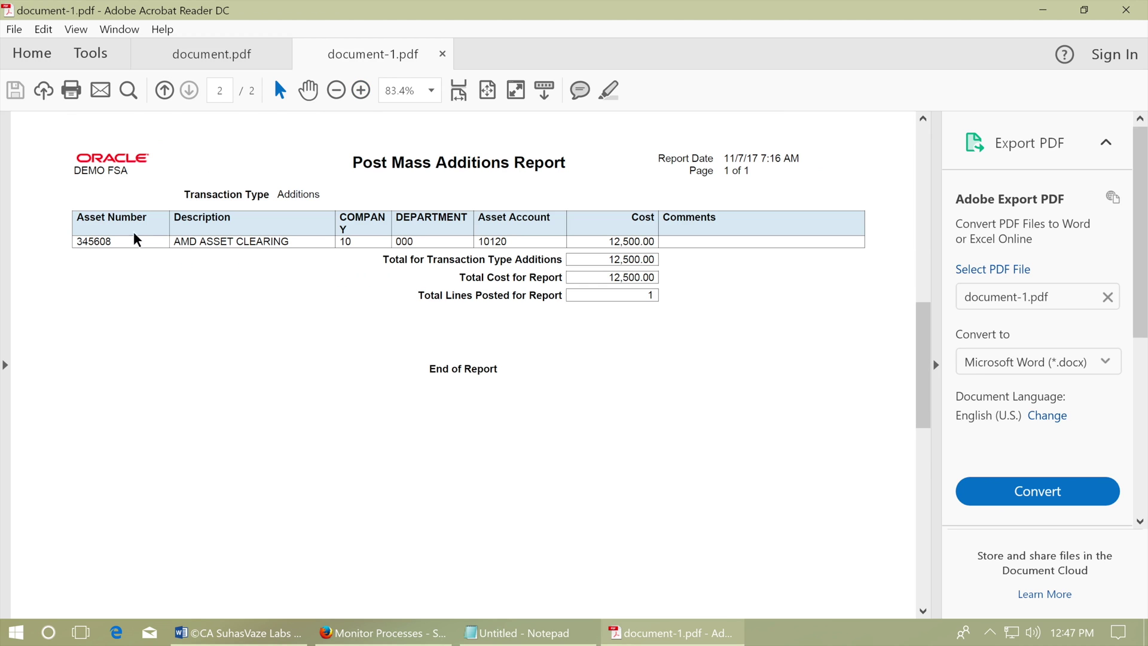
left_click_drag(115, 241, 76, 241)
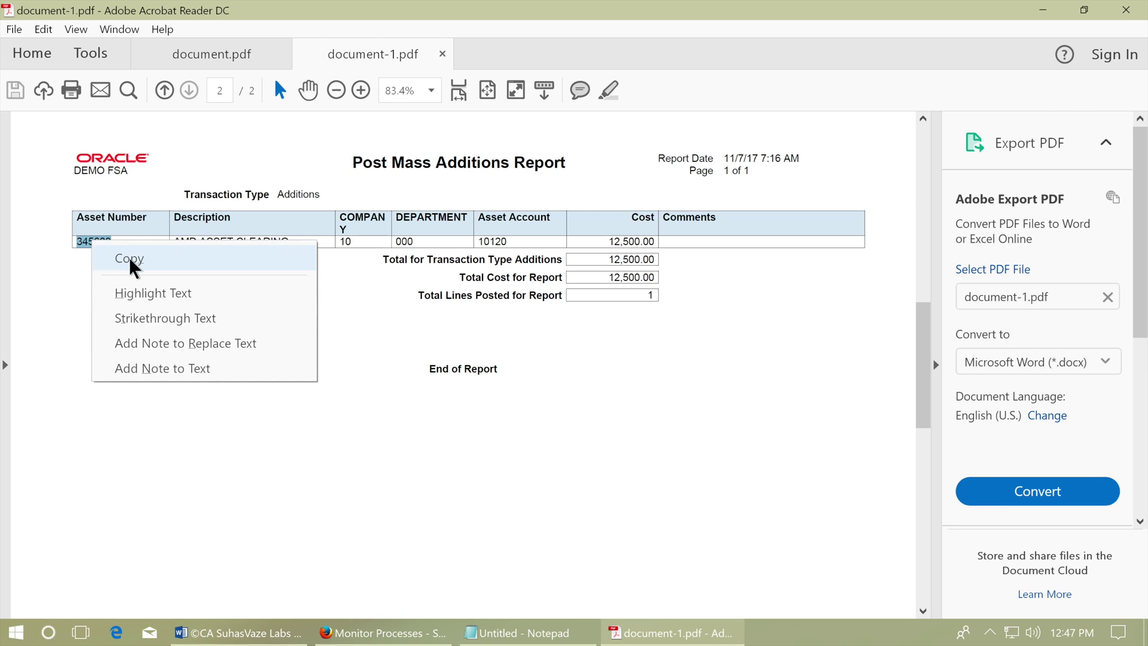
left_click(133, 259)
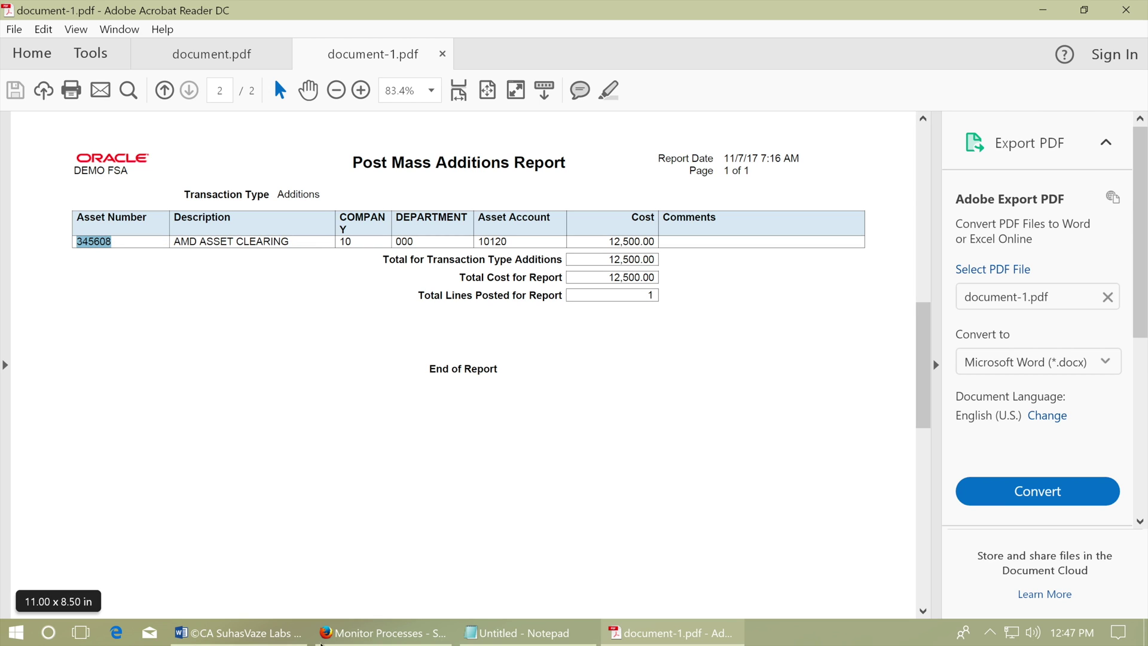
- Add a line 'Asset Number: 345608' at the end of the Notepad notes
left_click(579, 634)
left_click(651, 492)
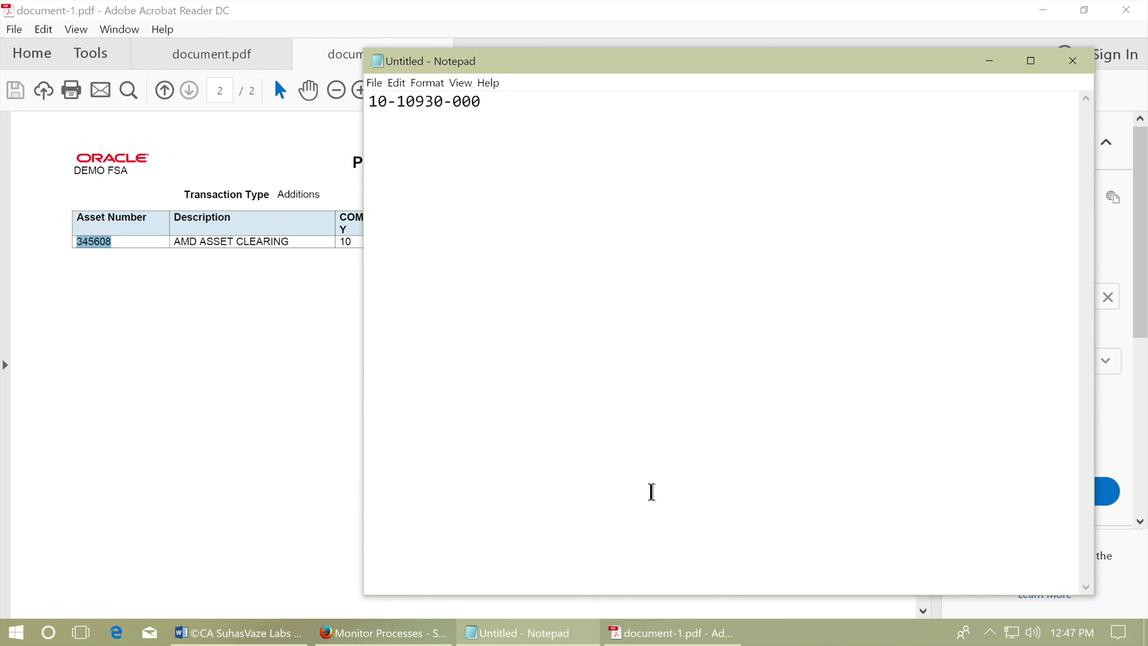
key("Return")
type("Asset Number:")
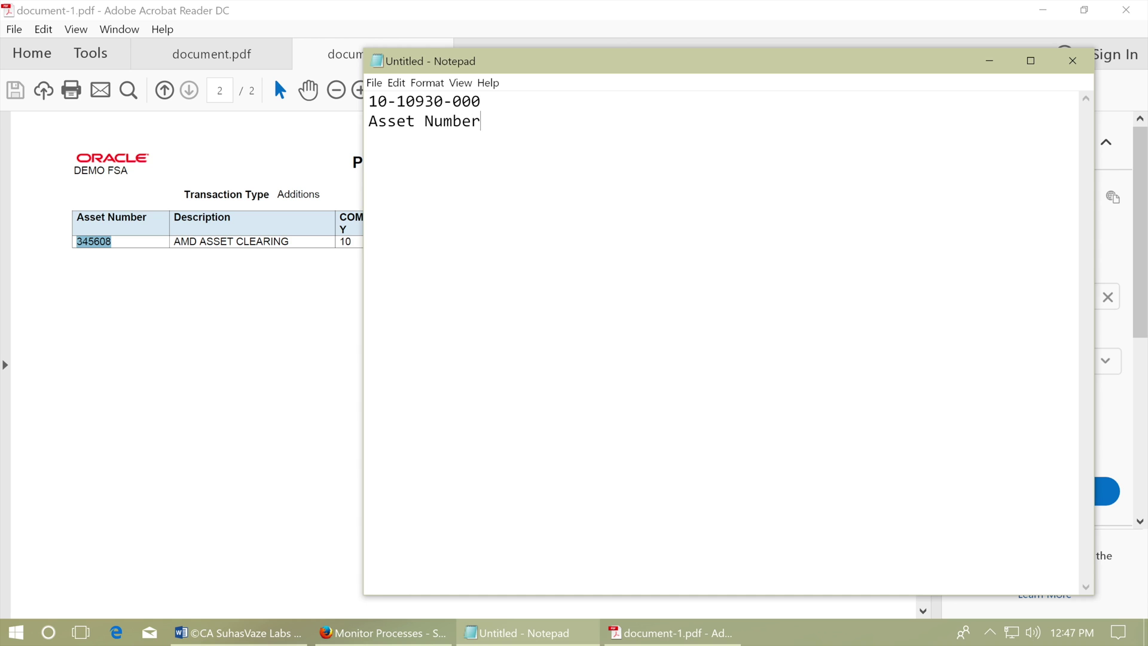
key("ctrl+v")
left_click(990, 61)
- Back in the browser, search Asset Inquiry for asset number 345608
left_click(1047, 10)
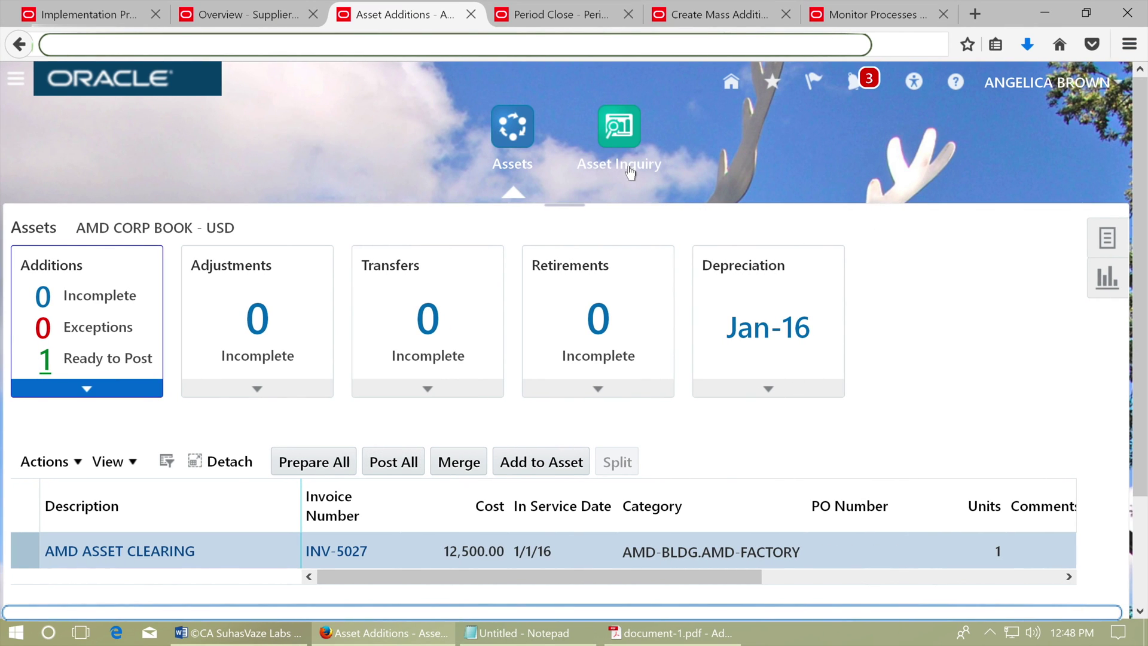
left_click(625, 167)
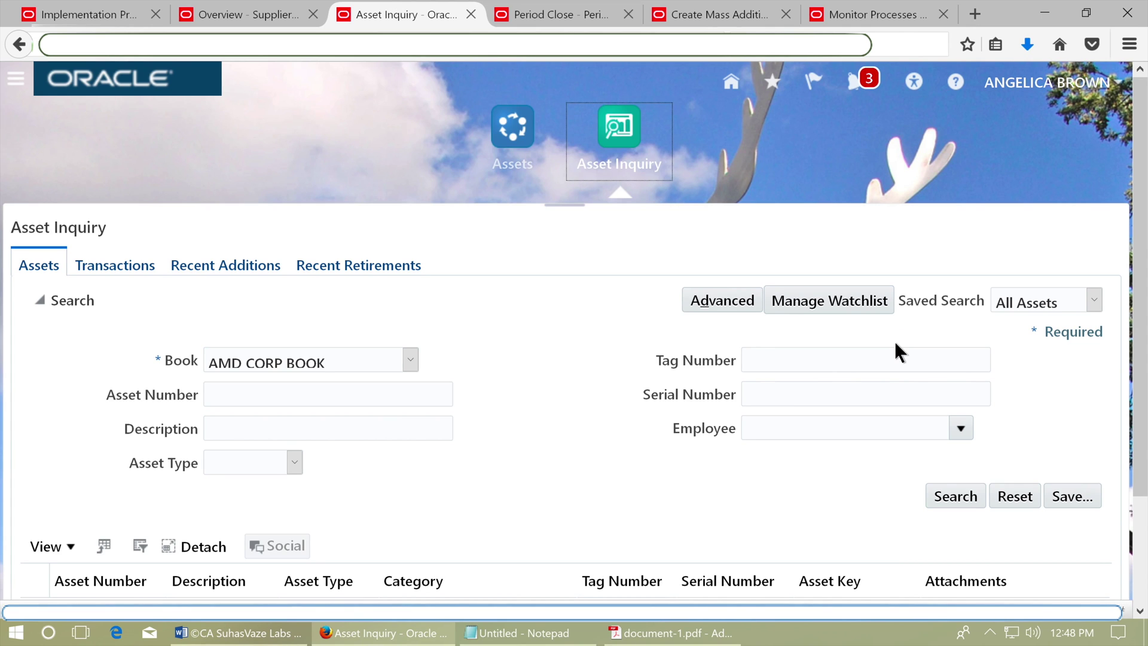
left_click(312, 390)
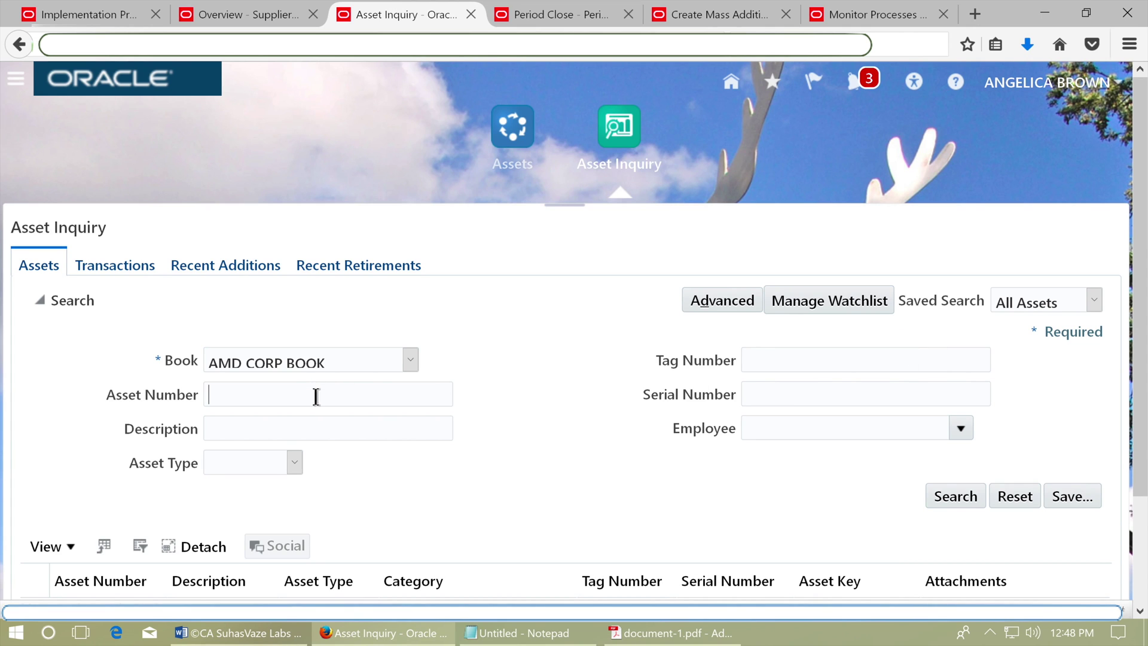
type("345608")
key("Tab")
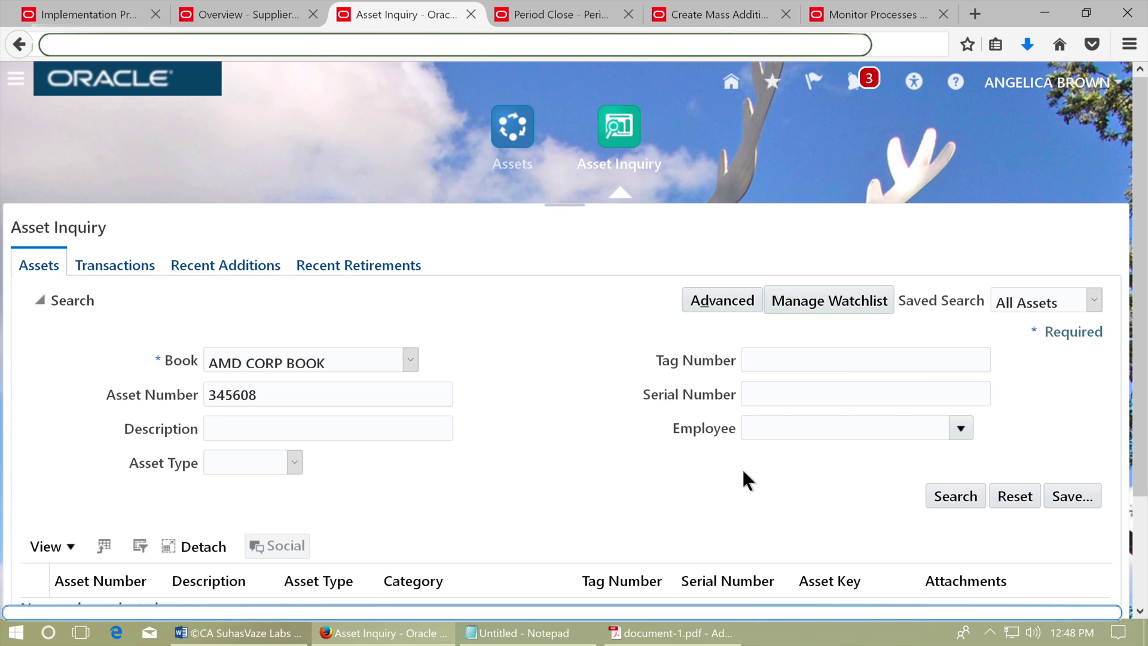
left_click(930, 496)
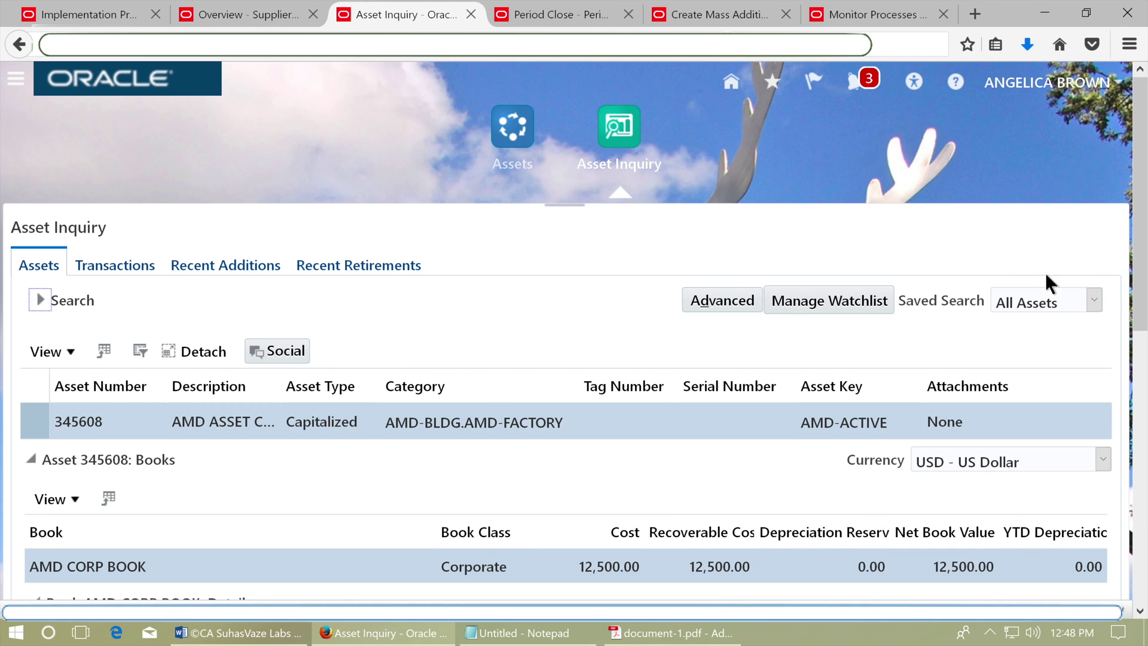
- Review asset 345608's Source Lines, Assignments, Cost History, Transactions and Financial tabs in Book Details
left_click_drag(1143, 255, 1142, 456)
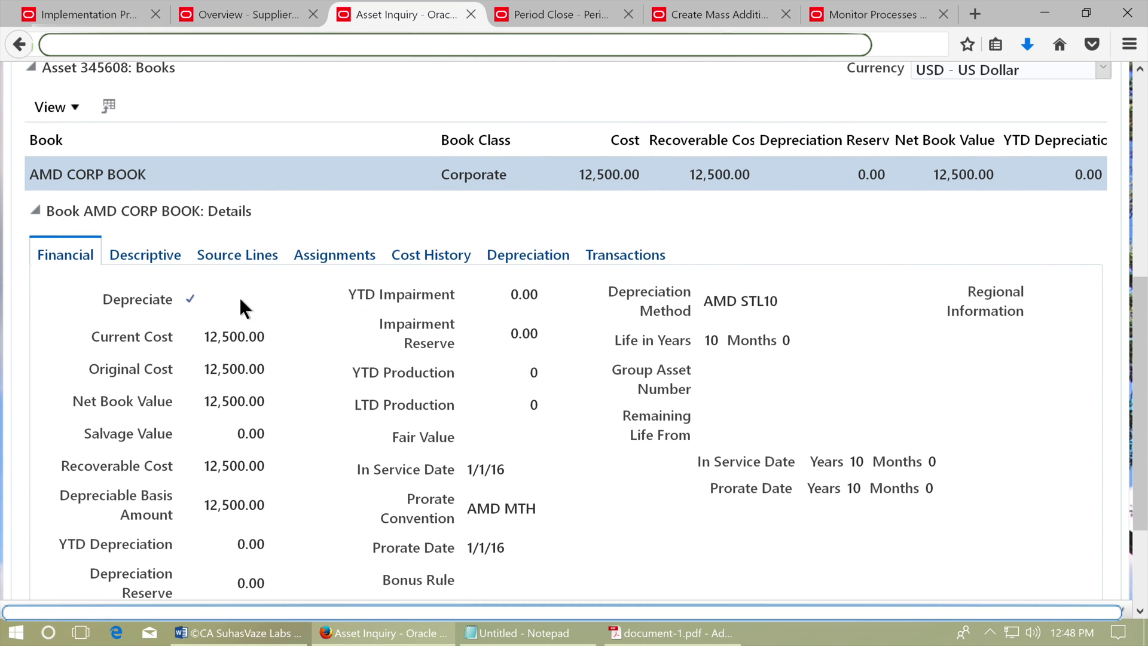
left_click(244, 262)
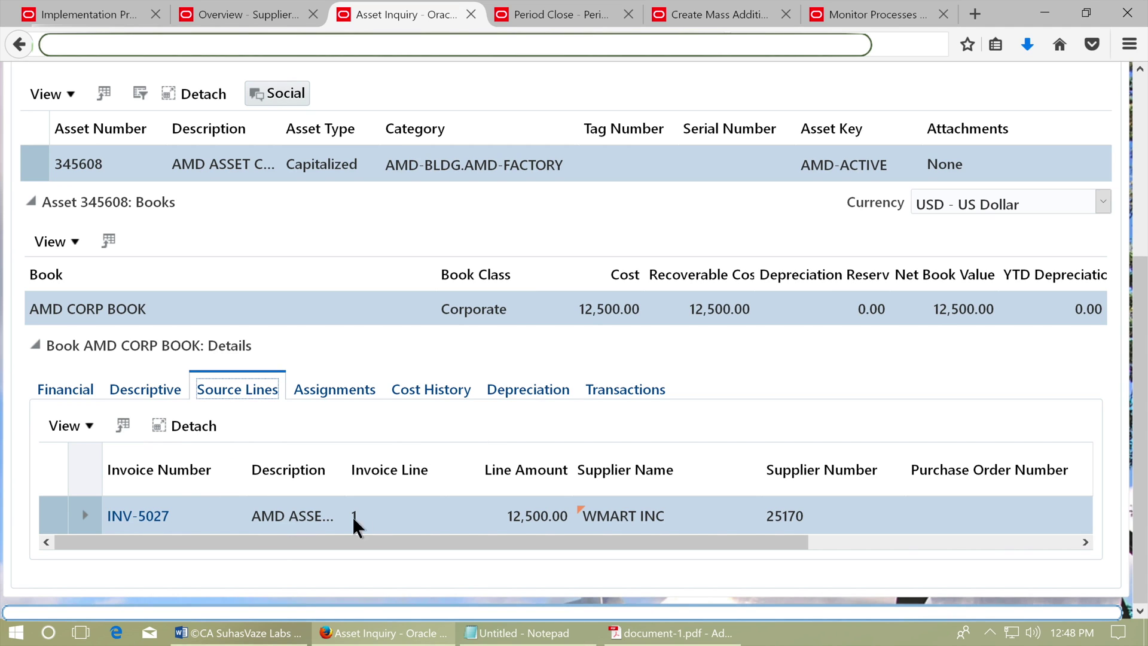
left_click(333, 390)
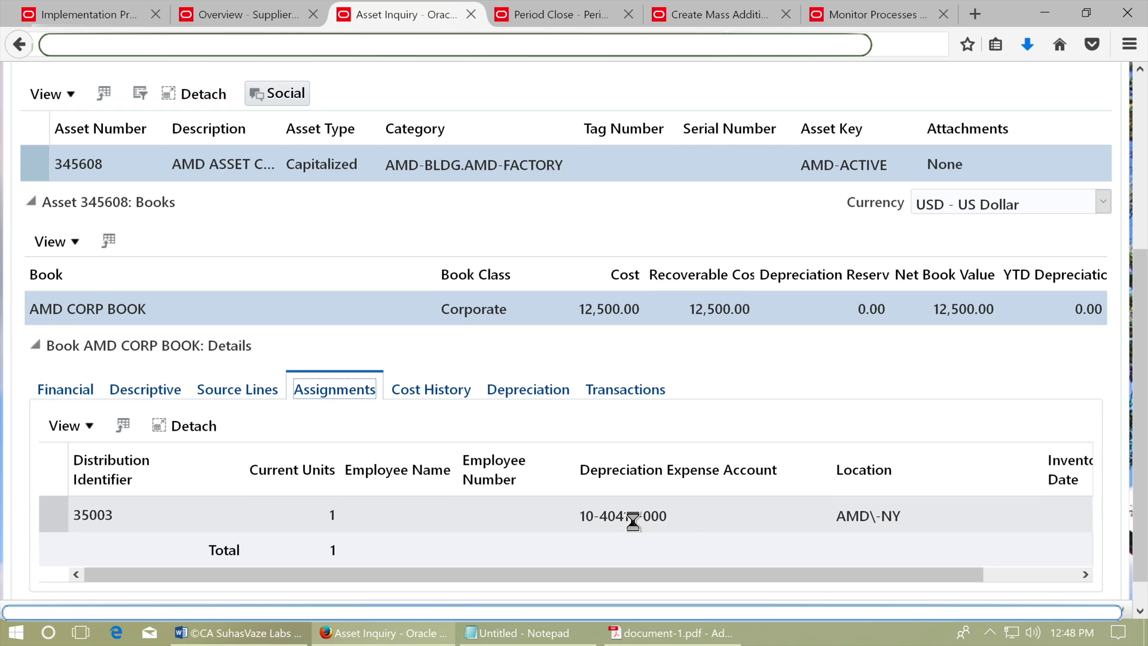
mouse_move(632, 521)
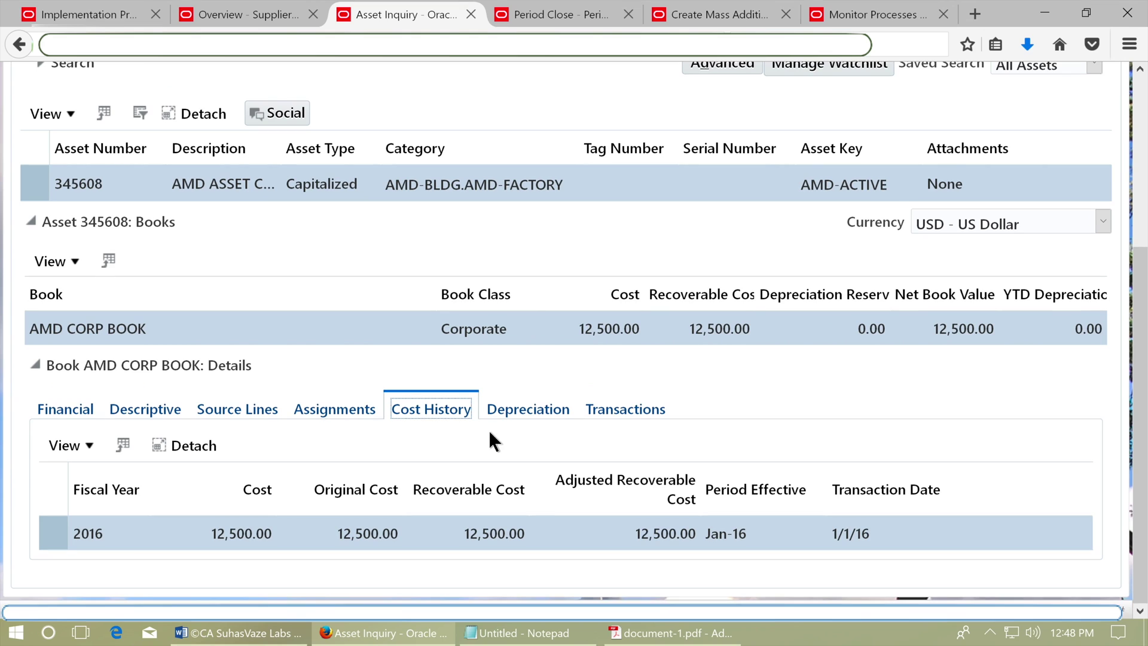
left_click(625, 409)
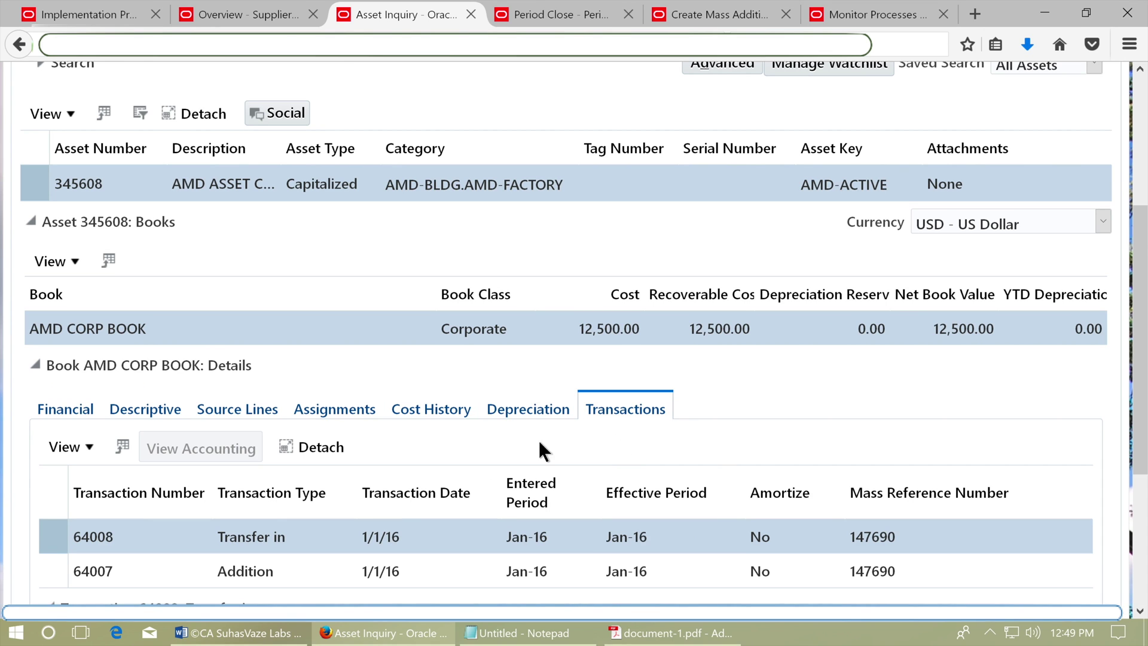
left_click(63, 410)
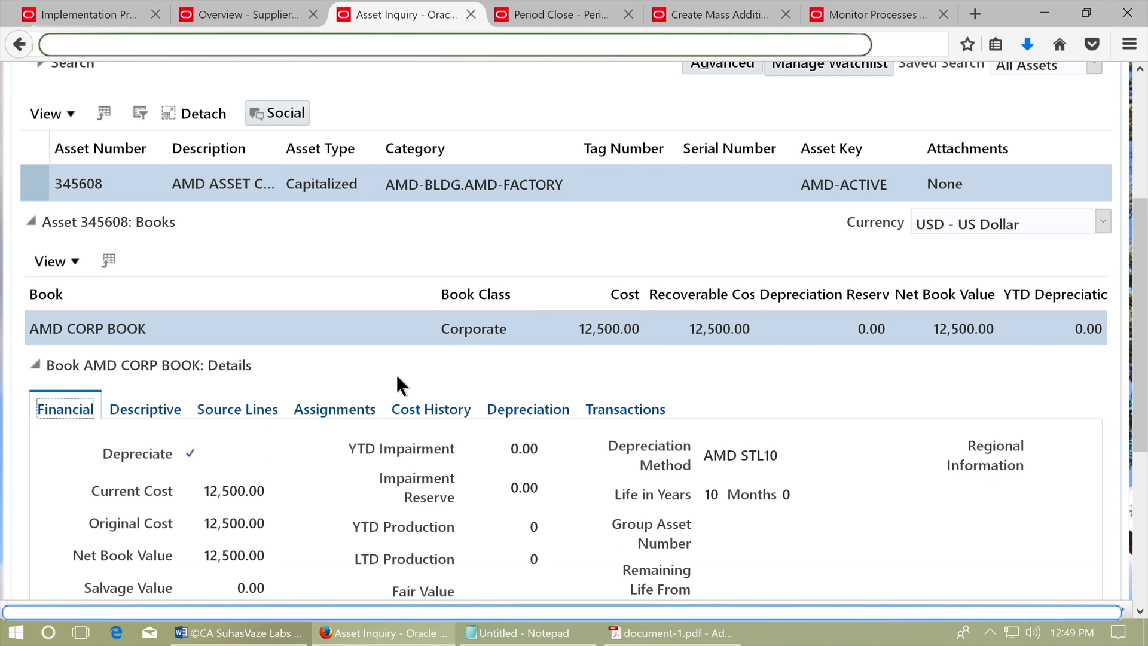
scroll(1139, 371, "down", 5)
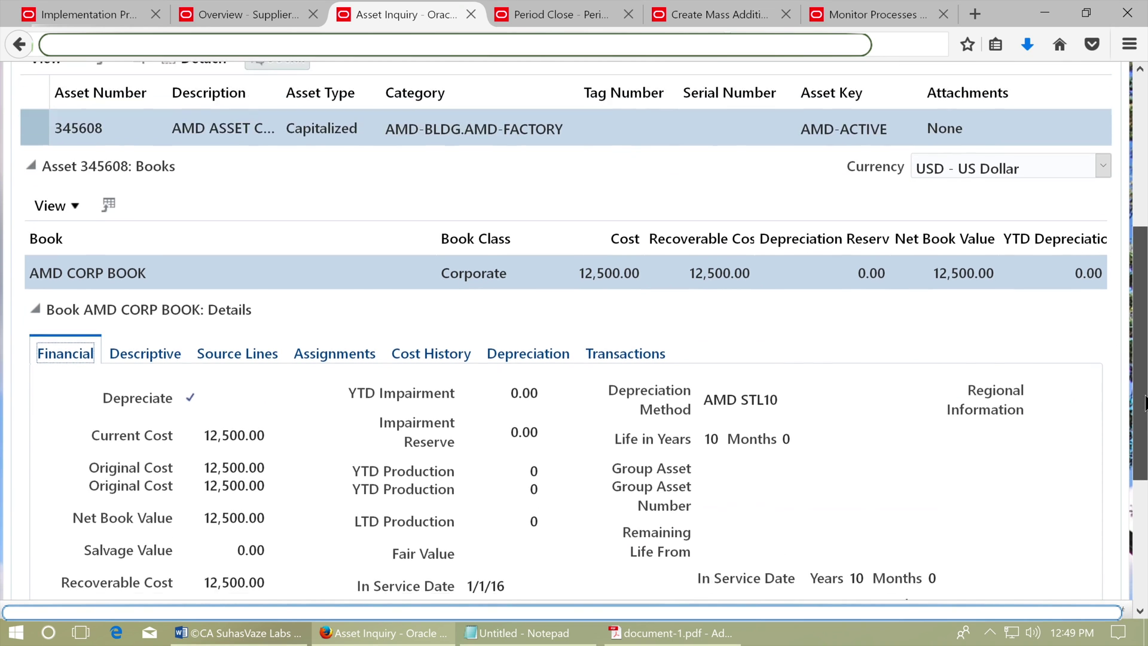
scroll(745, 314, "up", 5)
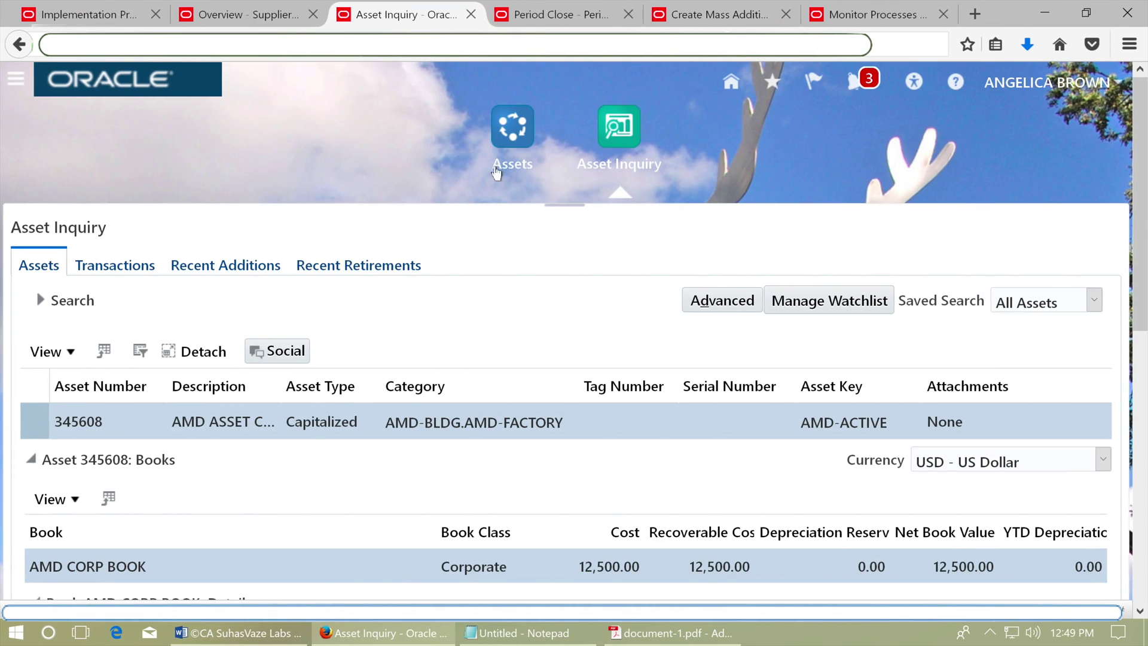
- Calculate Jan-16 depreciation with Close Period for AMD CORP BOOK and check scheduled processes
left_click(496, 172)
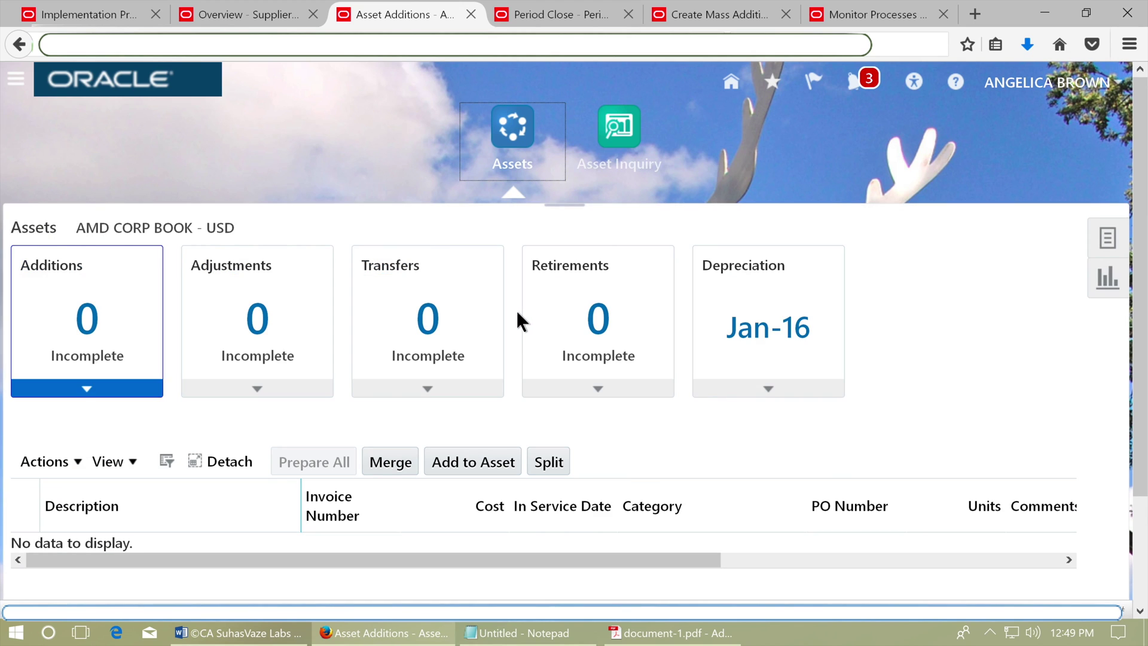
left_click(747, 387)
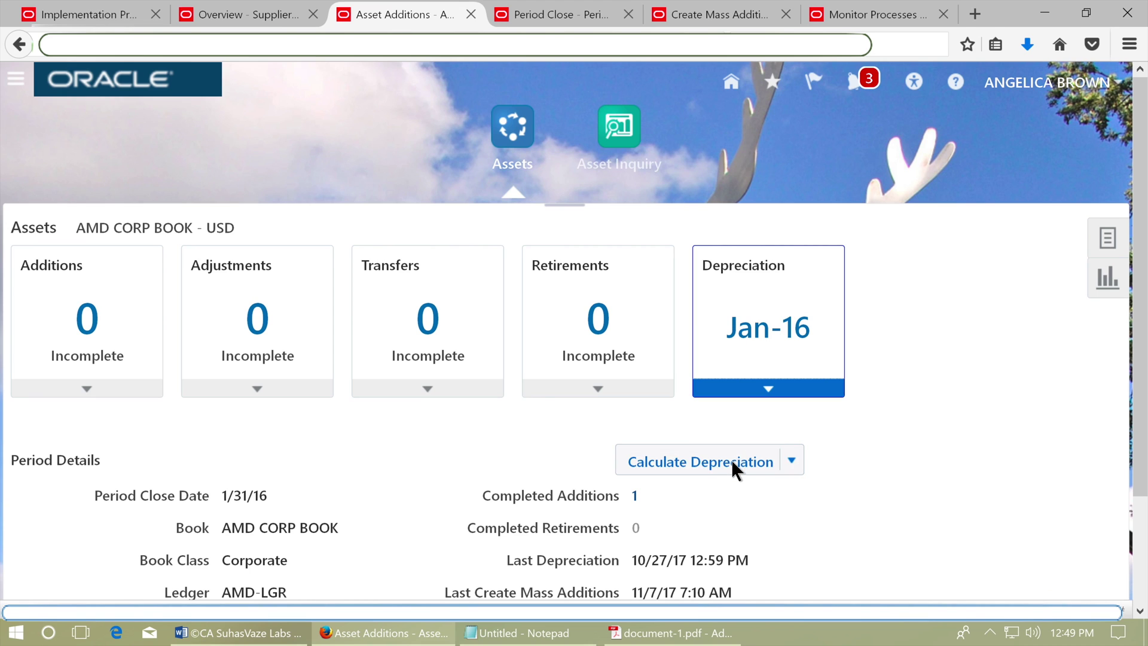
left_click(792, 460)
left_click(674, 491)
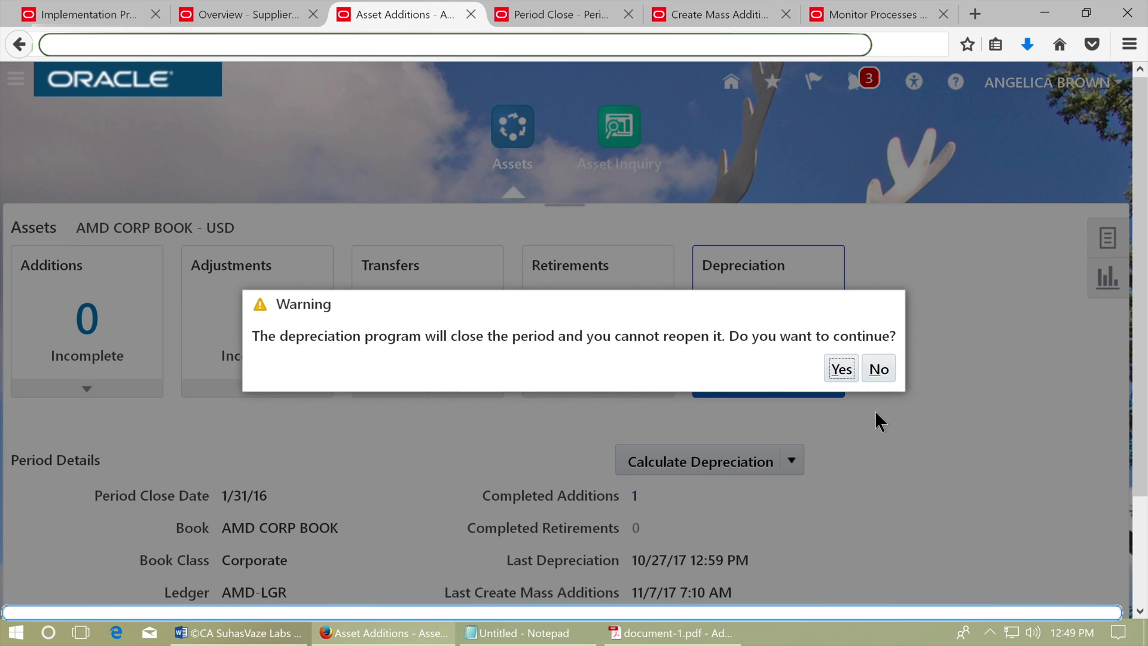
left_click(841, 368)
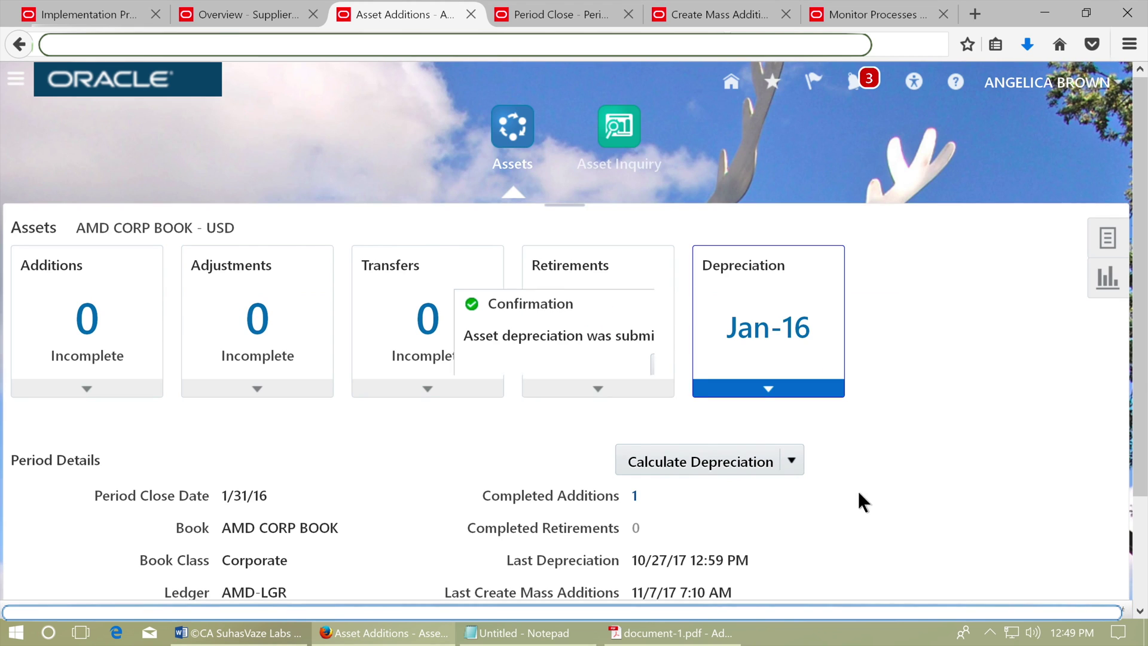
left_click(667, 370)
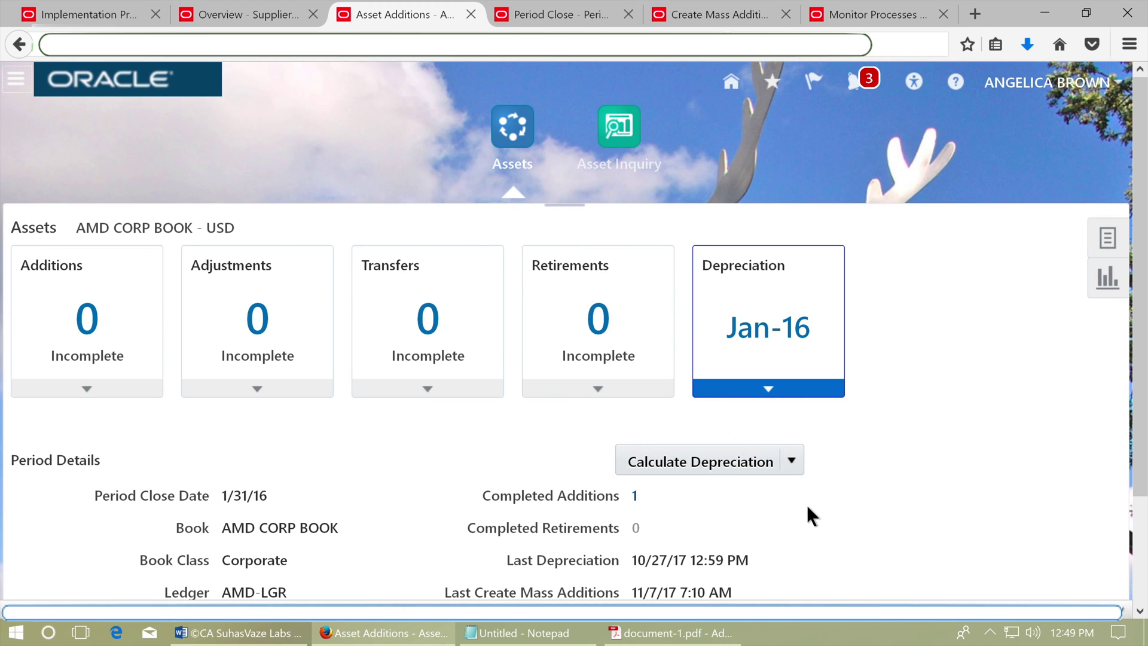
left_click(862, 9)
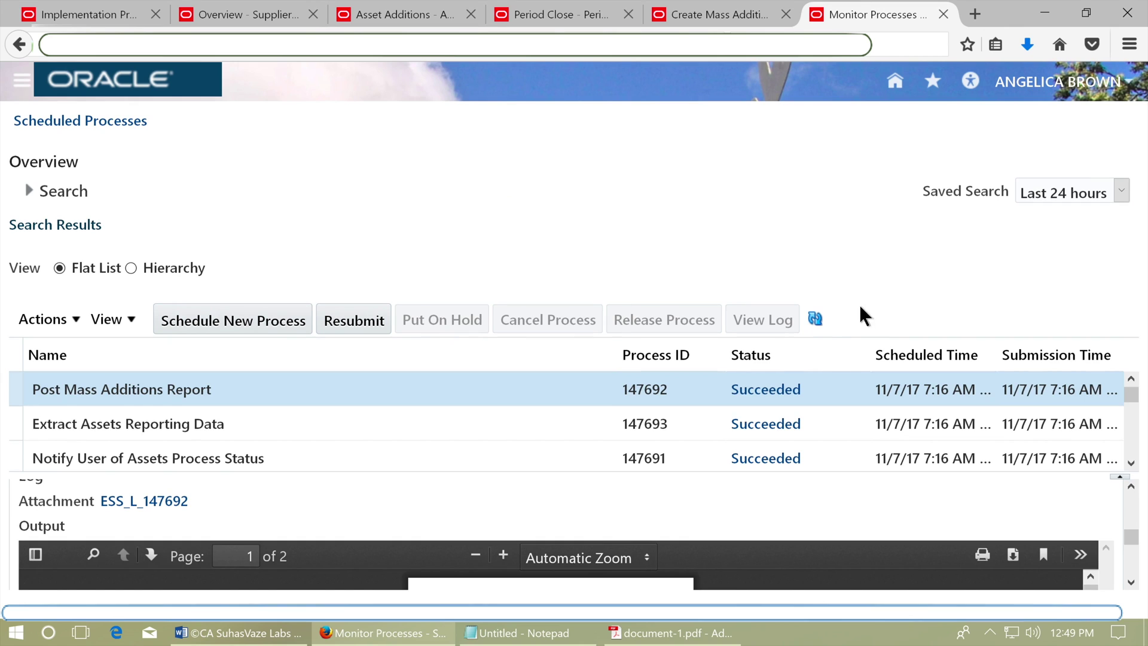
- Refresh the process list until Calculate Depreciation 147694 shows Succeeded, then return to AMD CORP BOOK Assets
left_click(815, 319)
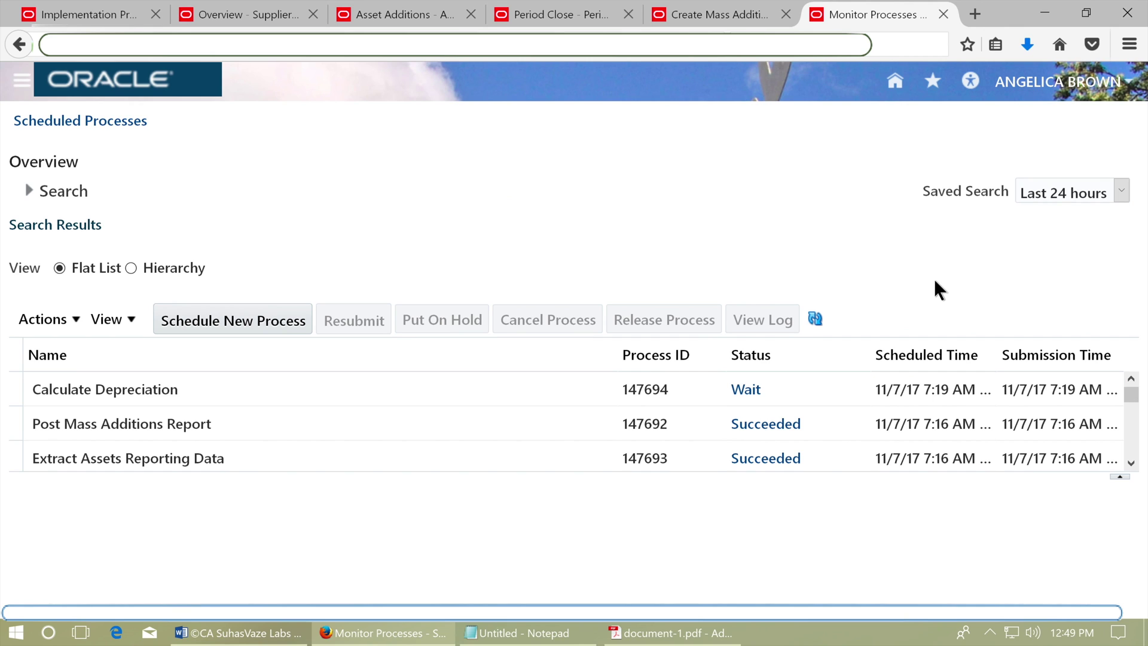
left_click(815, 319)
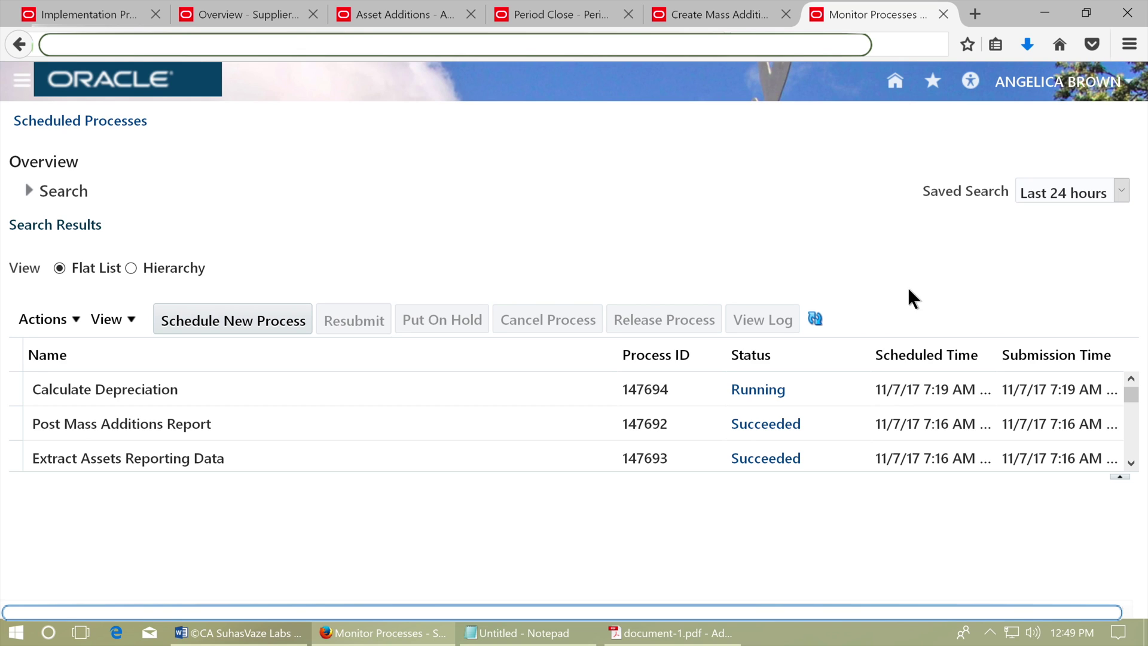
left_click(815, 319)
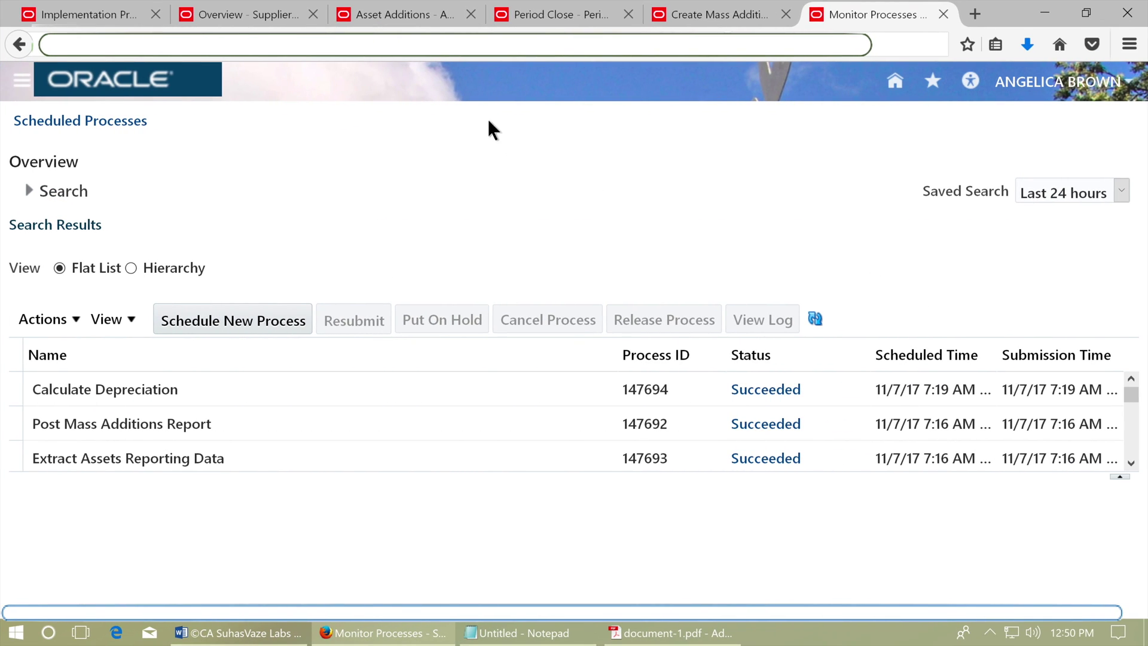
left_click(415, 15)
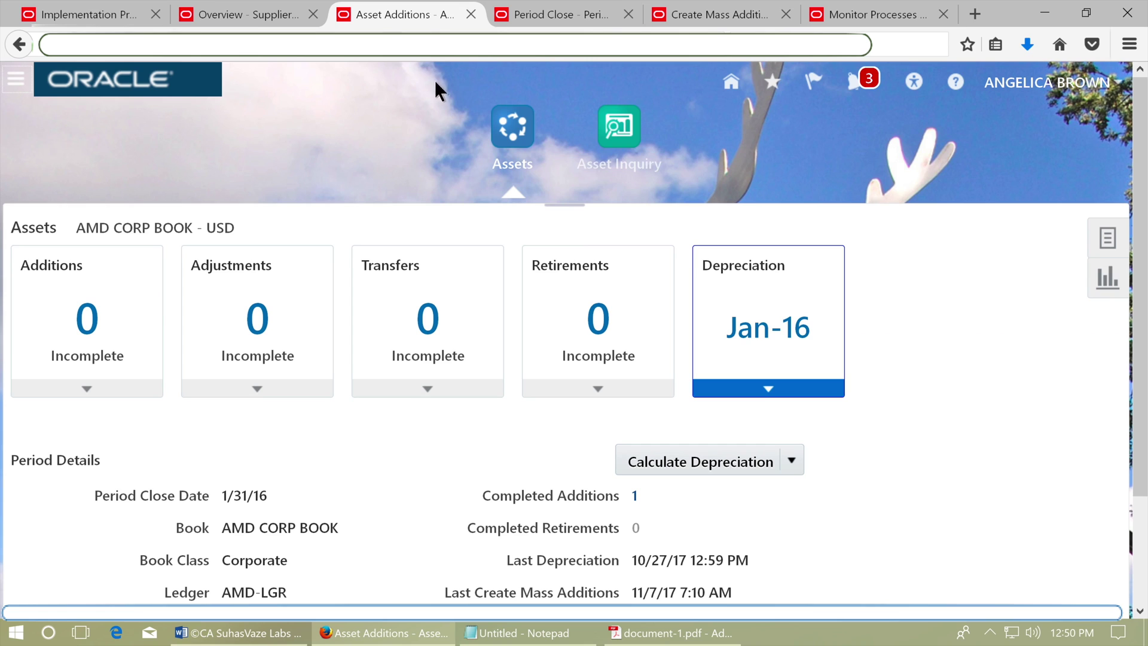
- Start Create Accounting from the asset tasks and choose AMD CORP BOOK as the book
left_click(1107, 240)
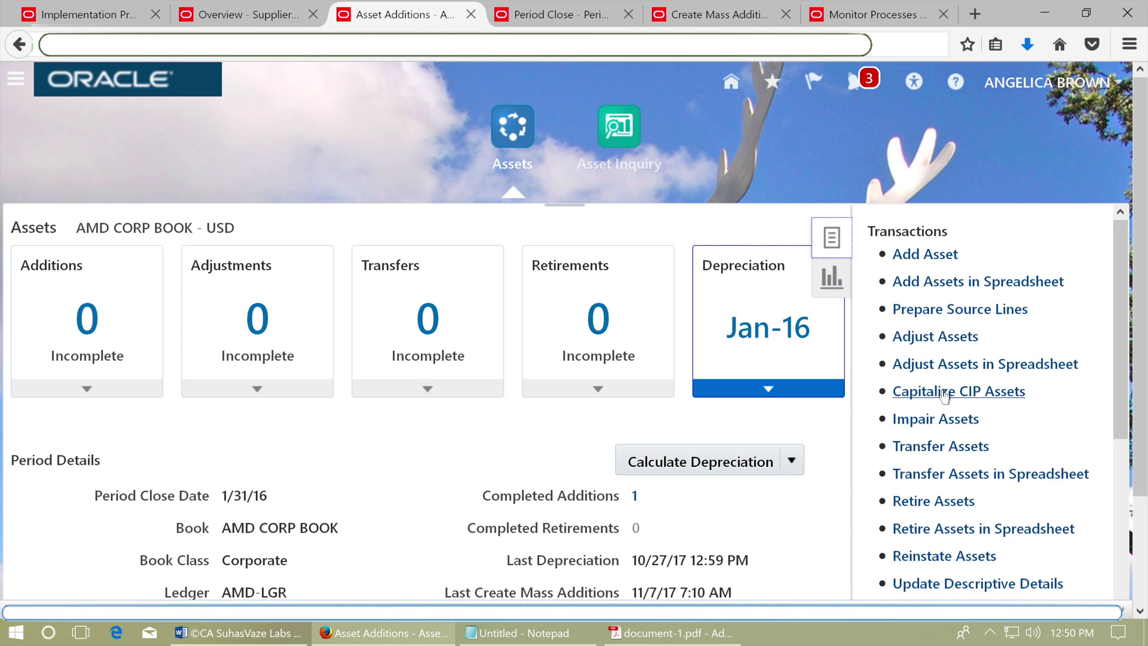
scroll(1119, 279, "down", 5)
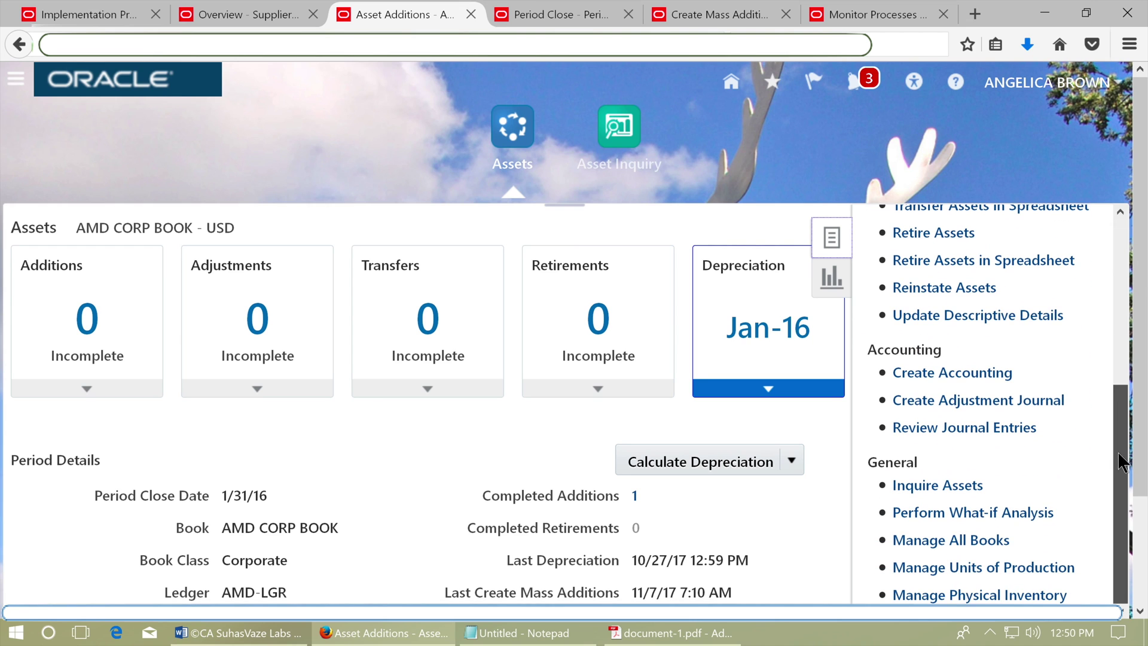
left_click(945, 373)
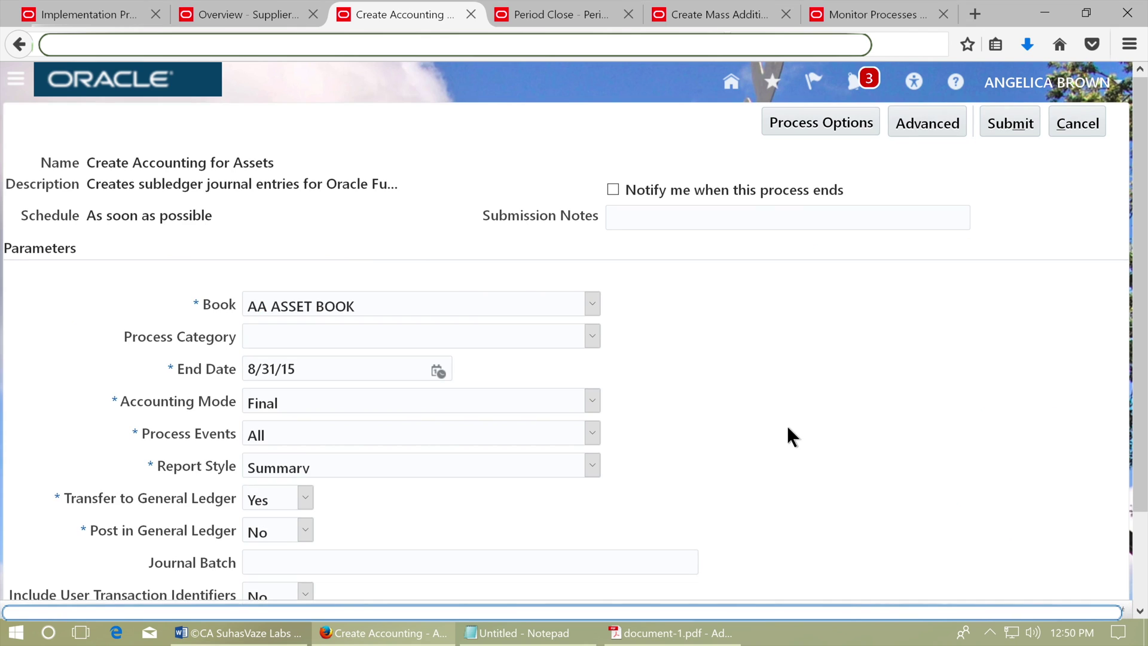
left_click(591, 304)
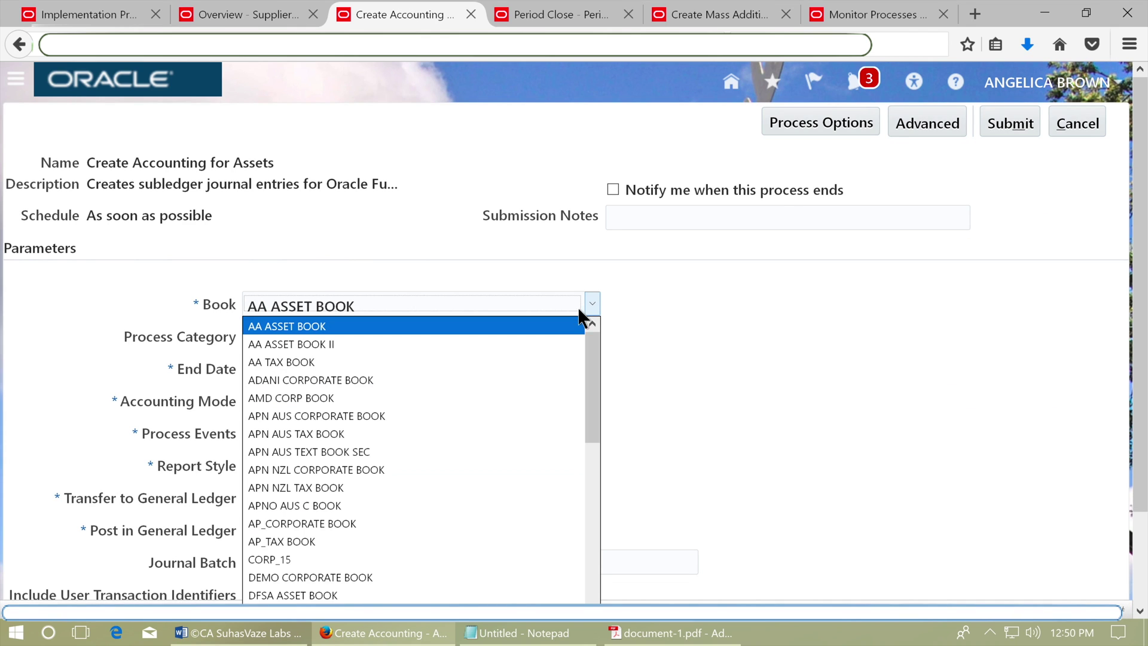
left_click(478, 398)
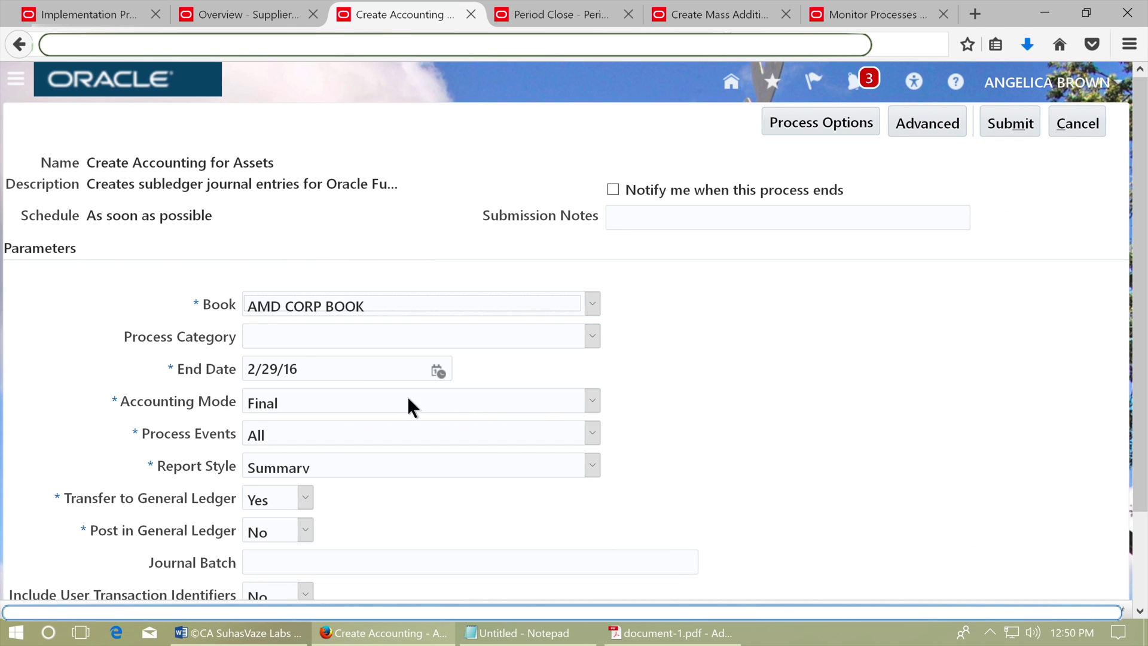
- Set the Create Accounting end date to 1/31/16
left_click_drag(264, 371, 248, 371)
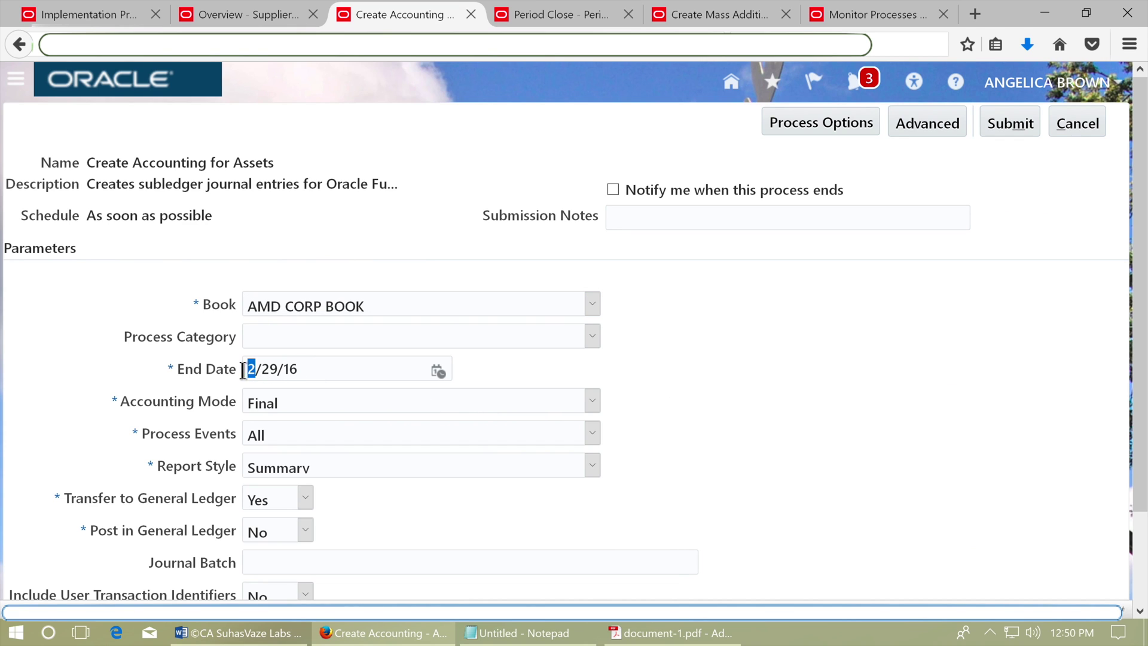
type("1")
left_click(274, 369)
key("BackSpace")
key("BackSpace")
type("31")
key("Tab")
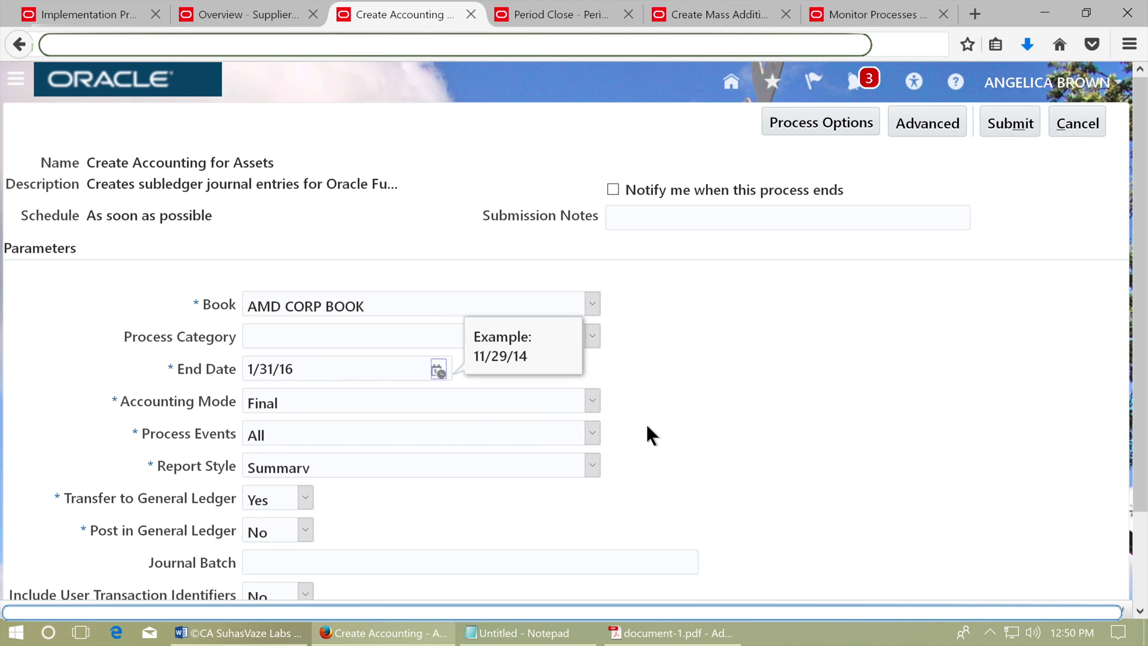
- Enter journal batch FA-1005, submit the process and dismiss the confirmation
scroll(1139, 333, "down", 2)
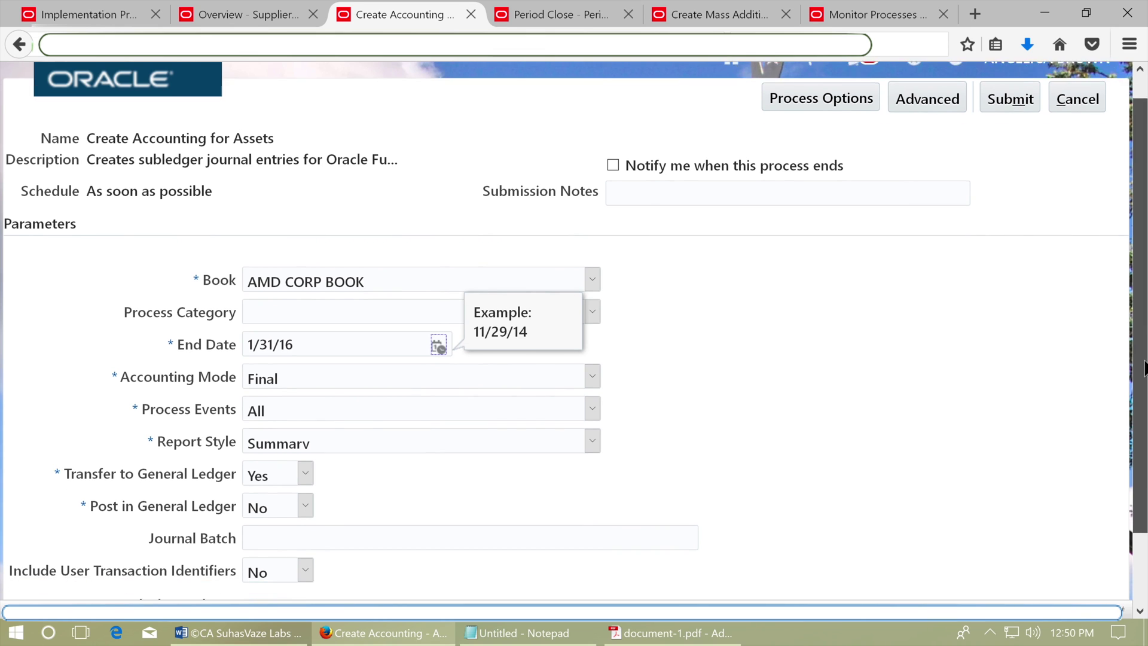
left_click(259, 465)
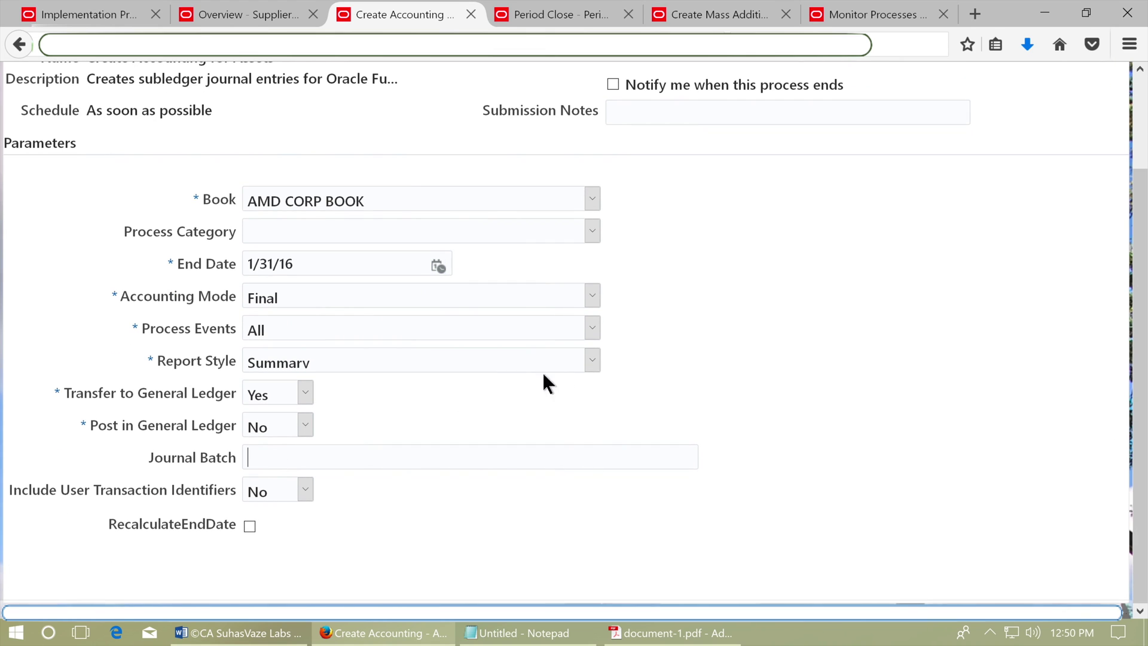
type("FA-1005")
key("Tab")
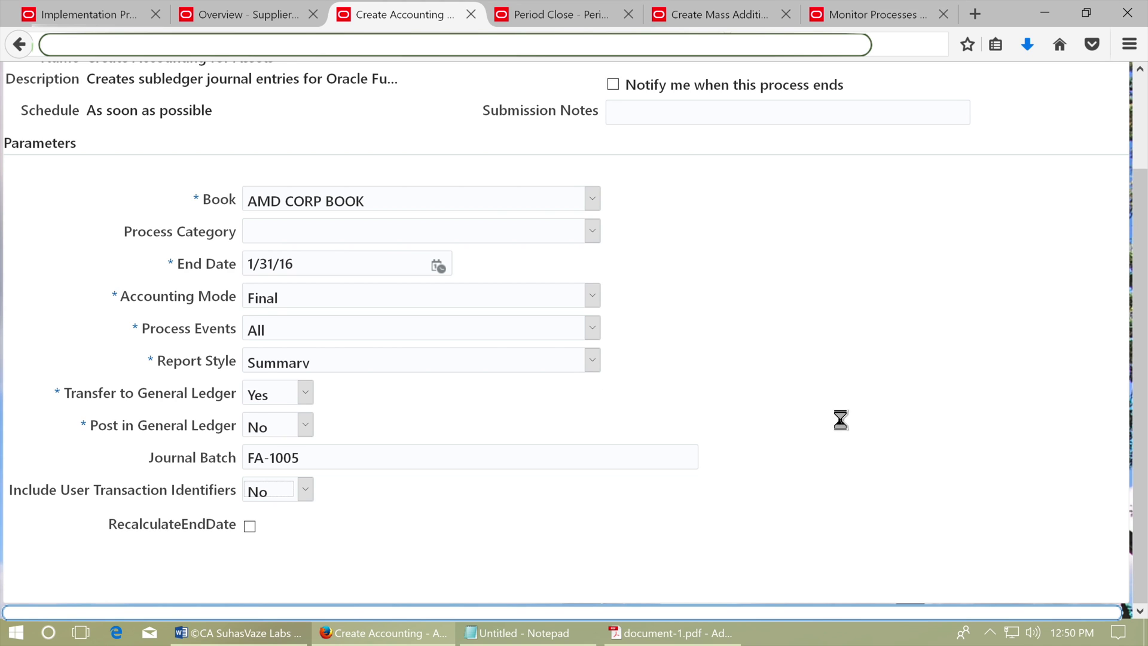
left_click_drag(1140, 490, 1139, 383)
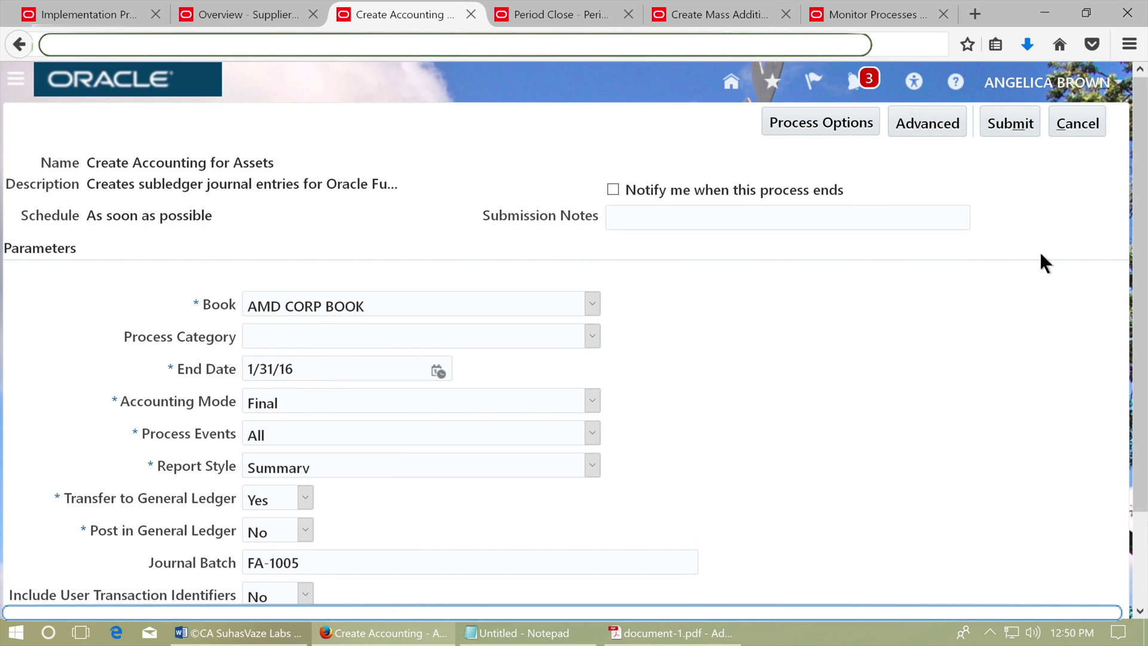
left_click(1011, 126)
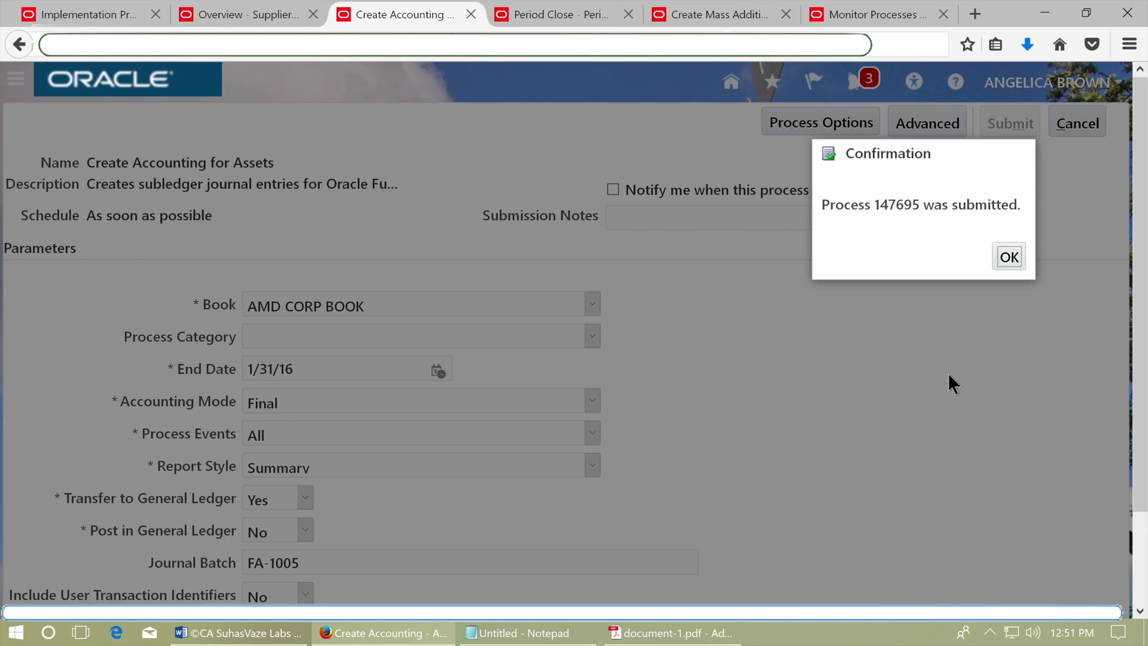
left_click(1009, 257)
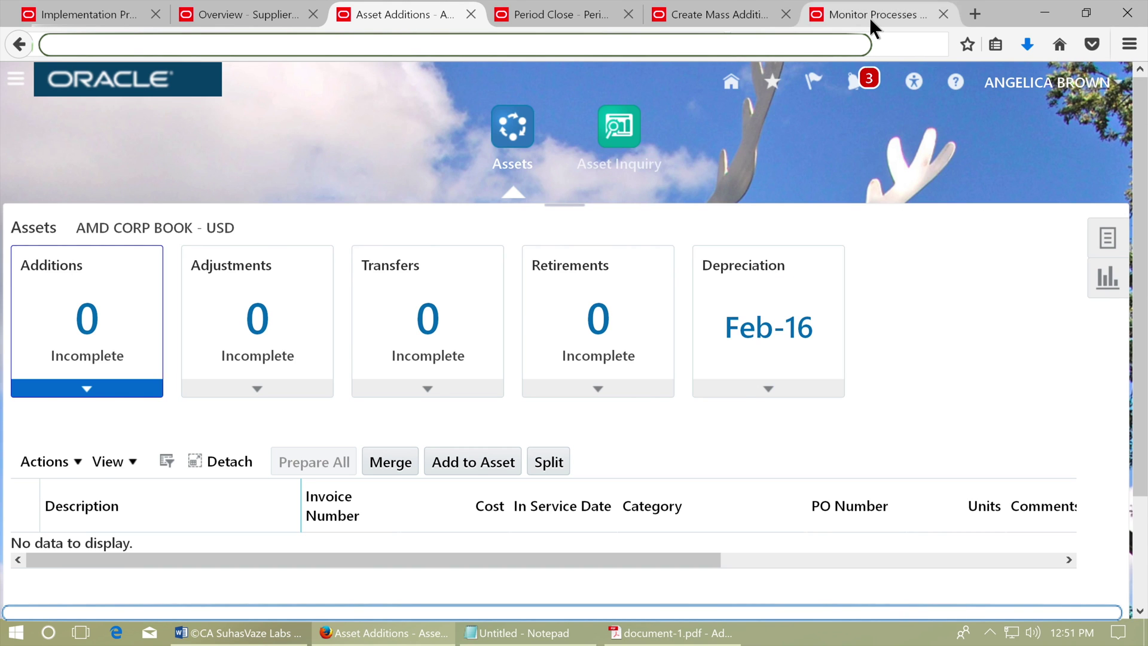
left_click(870, 17)
left_click(816, 319)
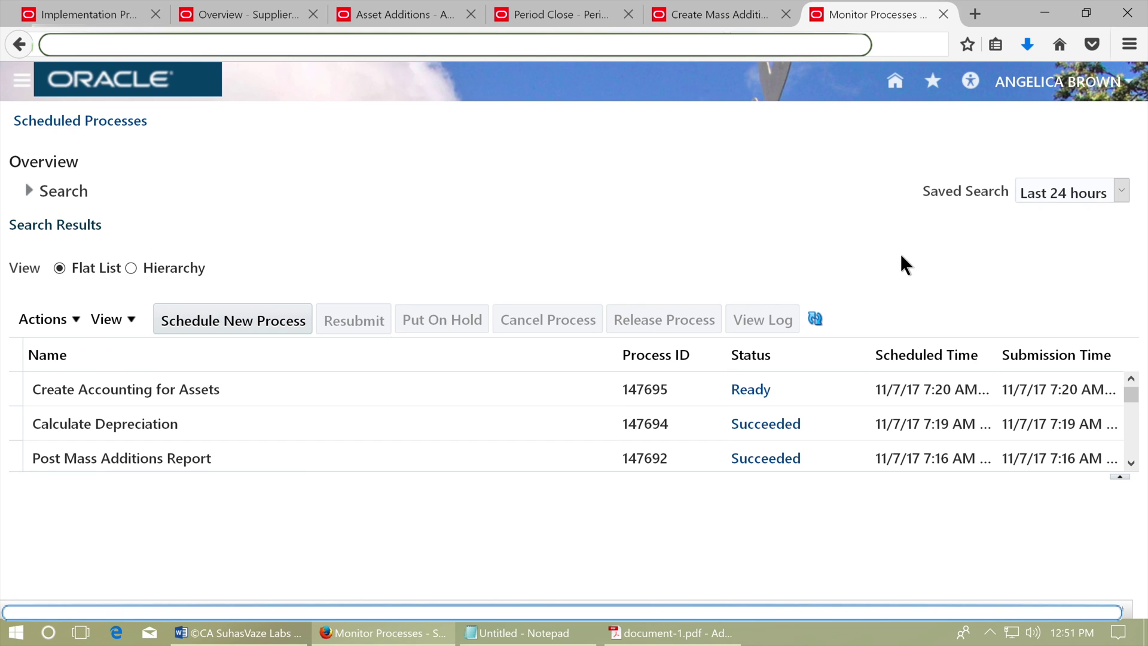
left_click(816, 319)
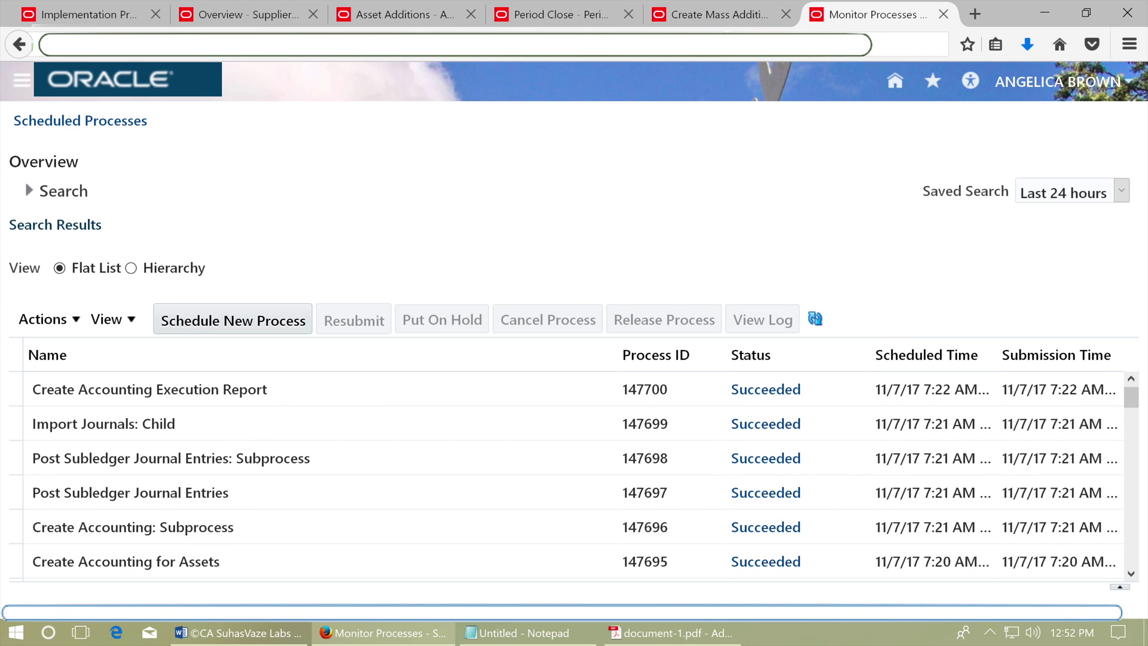
left_click(410, 19)
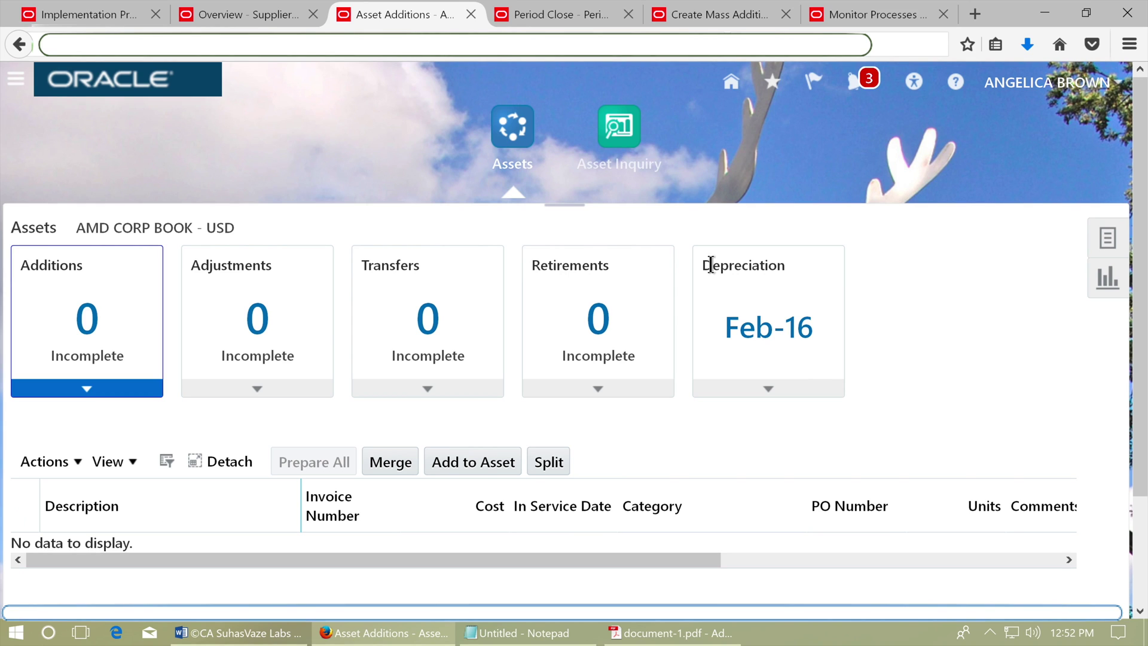
- Search Asset Inquiry for asset number 345608
left_click(619, 156)
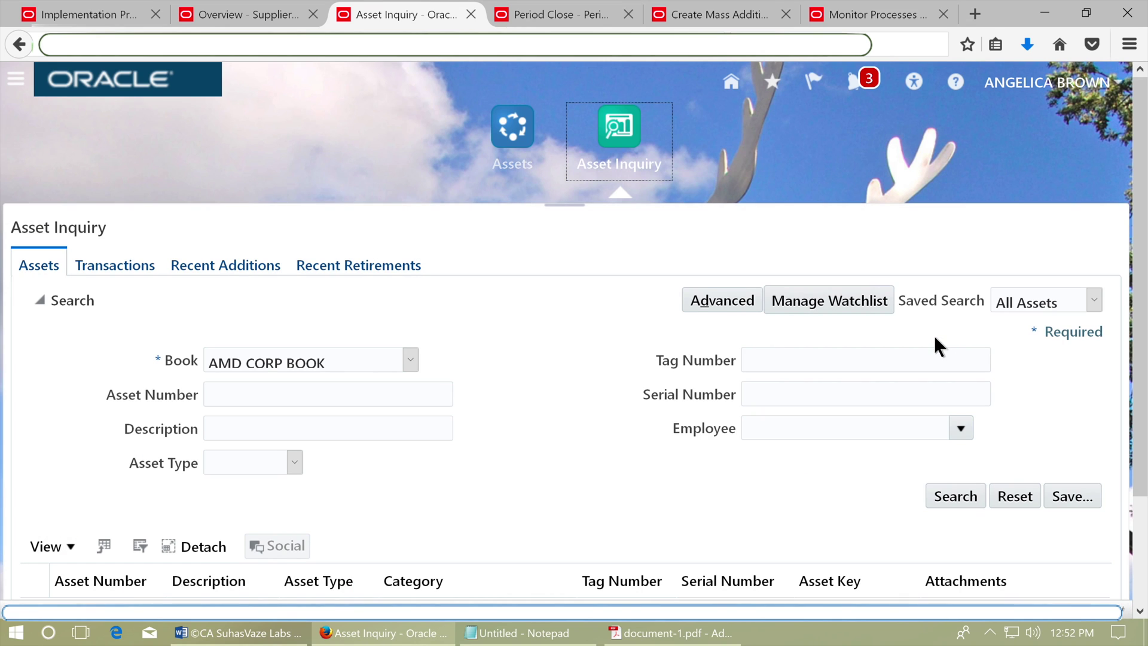
left_click(269, 393)
type("345608")
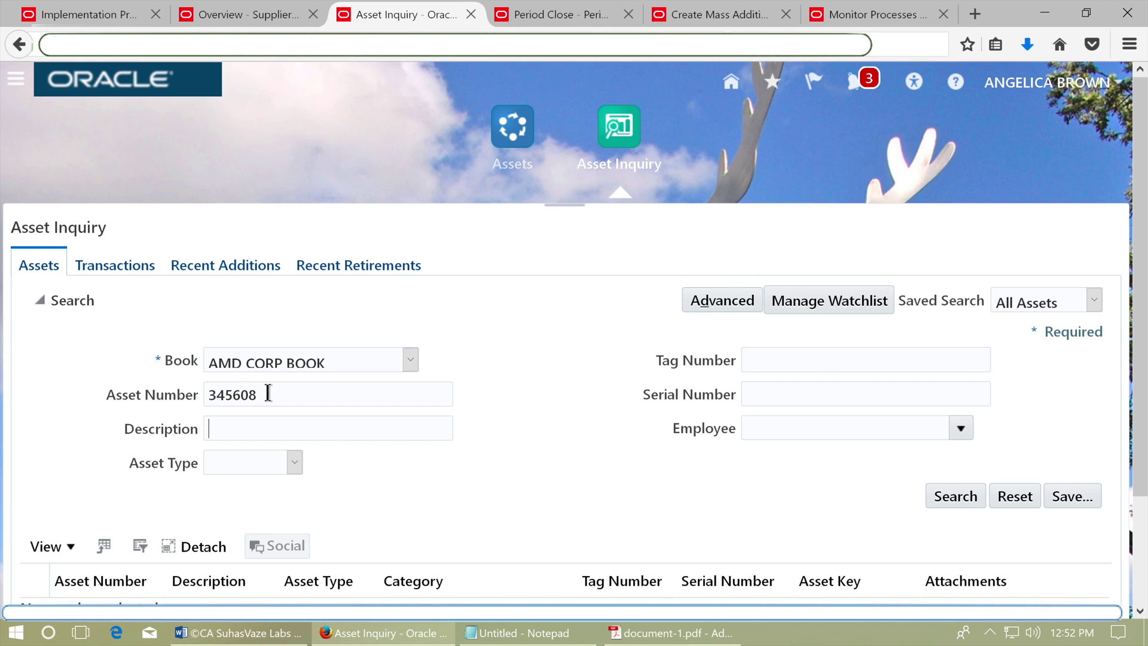
left_click(944, 495)
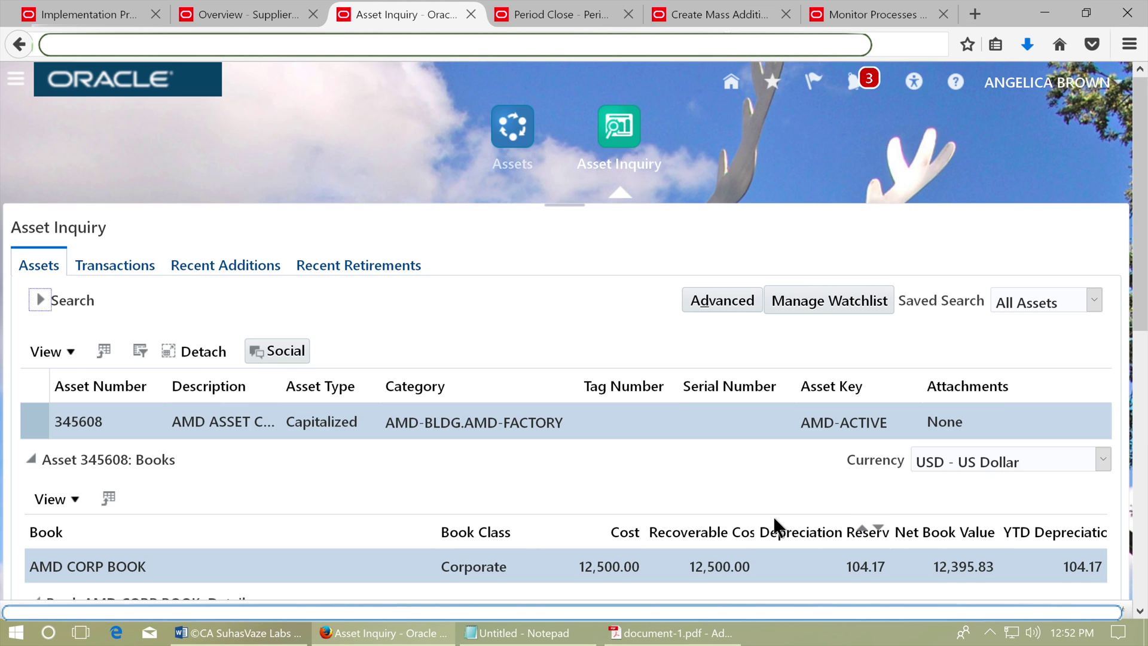
- Show the asset's transactions and select Addition transaction 64007
left_click_drag(1141, 307, 1141, 520)
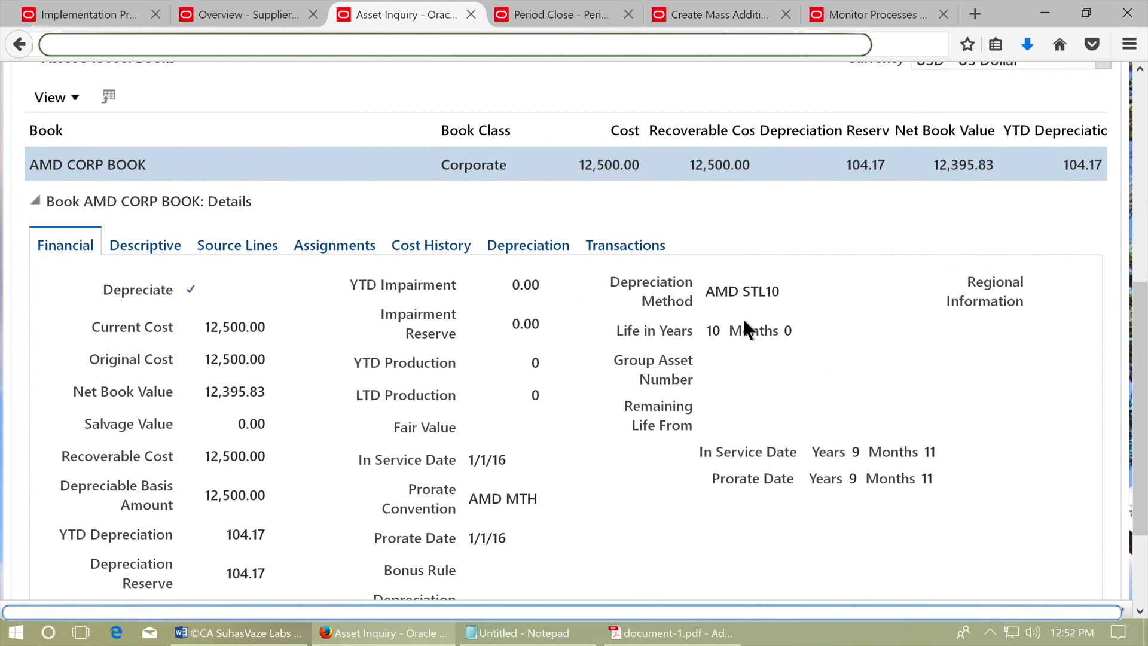
left_click(625, 246)
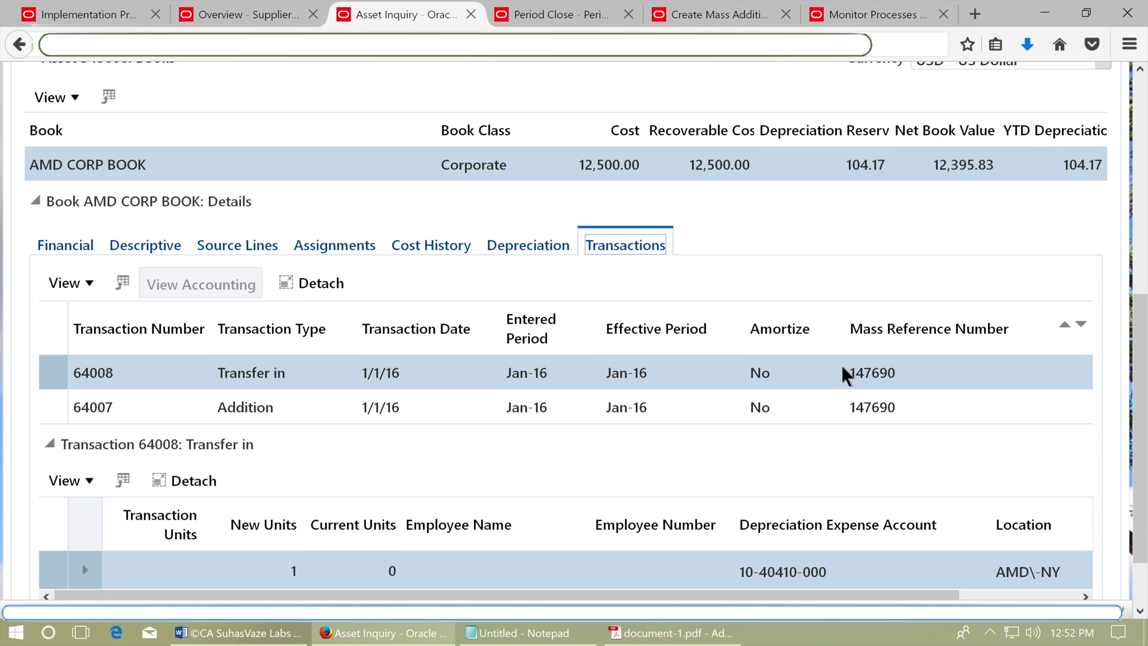
left_click(328, 396)
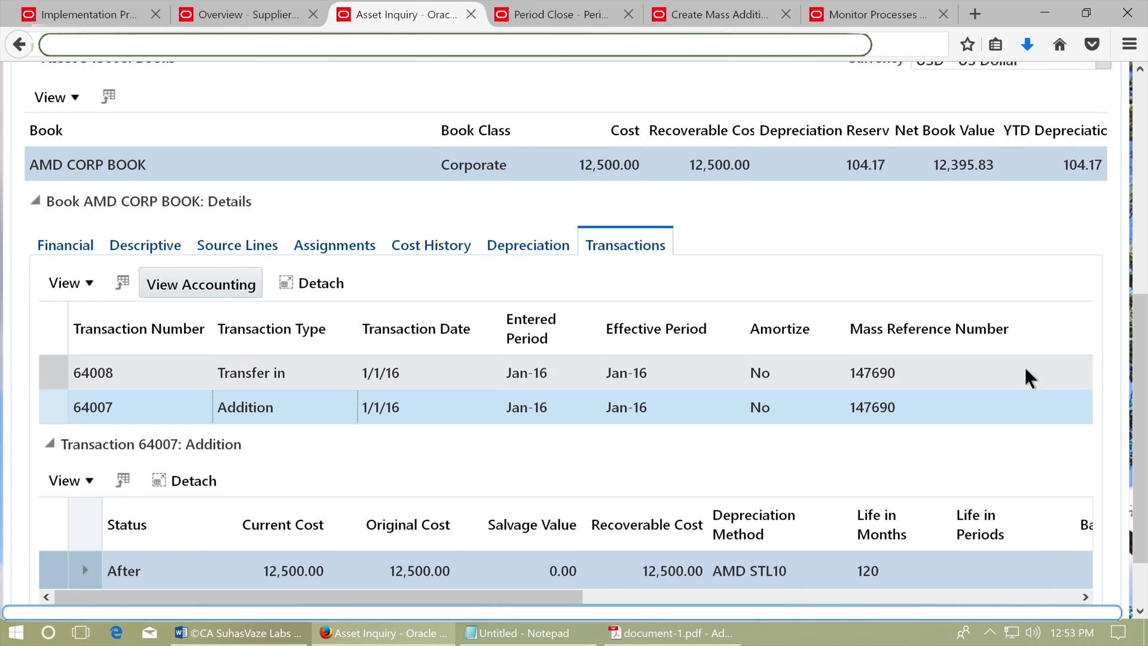
scroll(1138, 366, "down", 2)
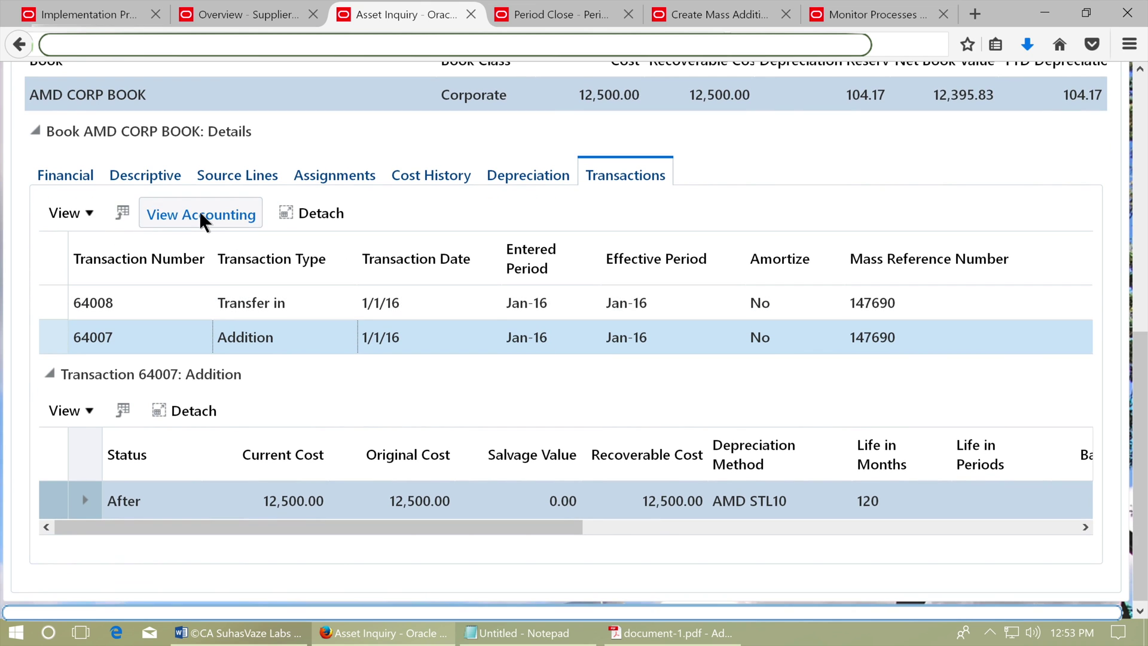
left_click(200, 214)
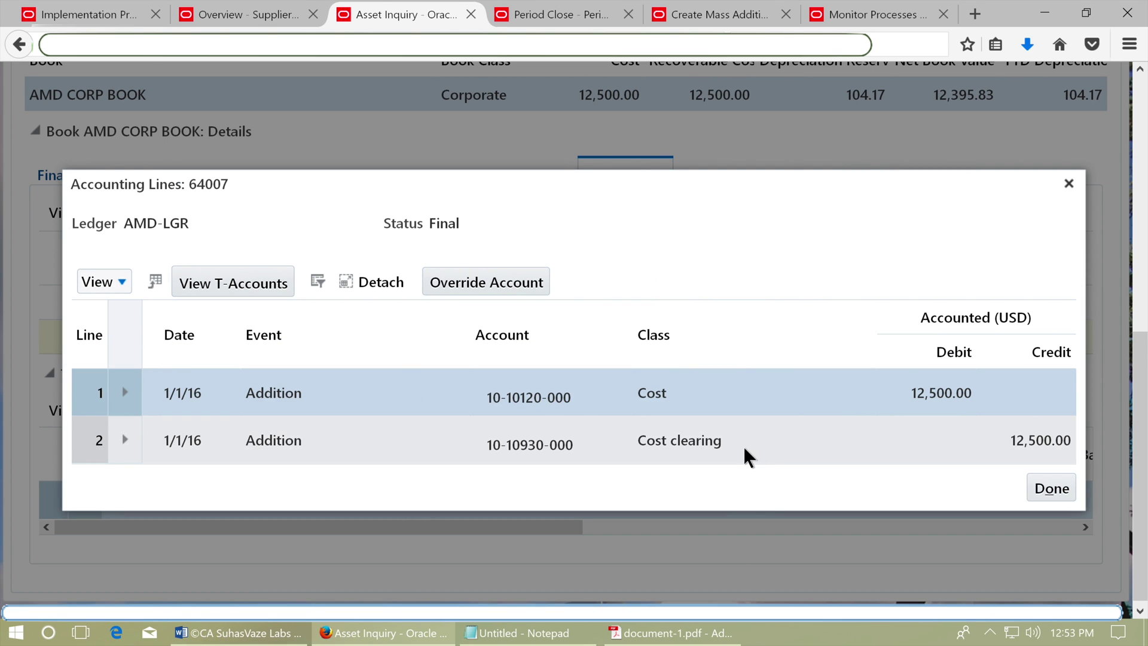
left_click(1048, 488)
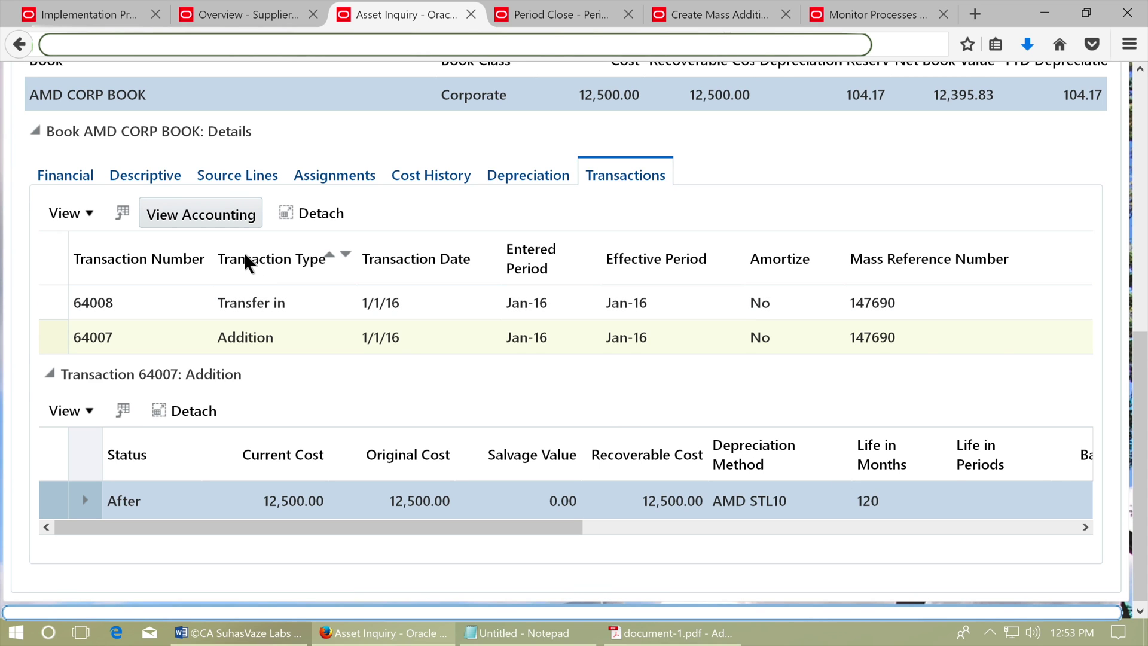
left_click(525, 176)
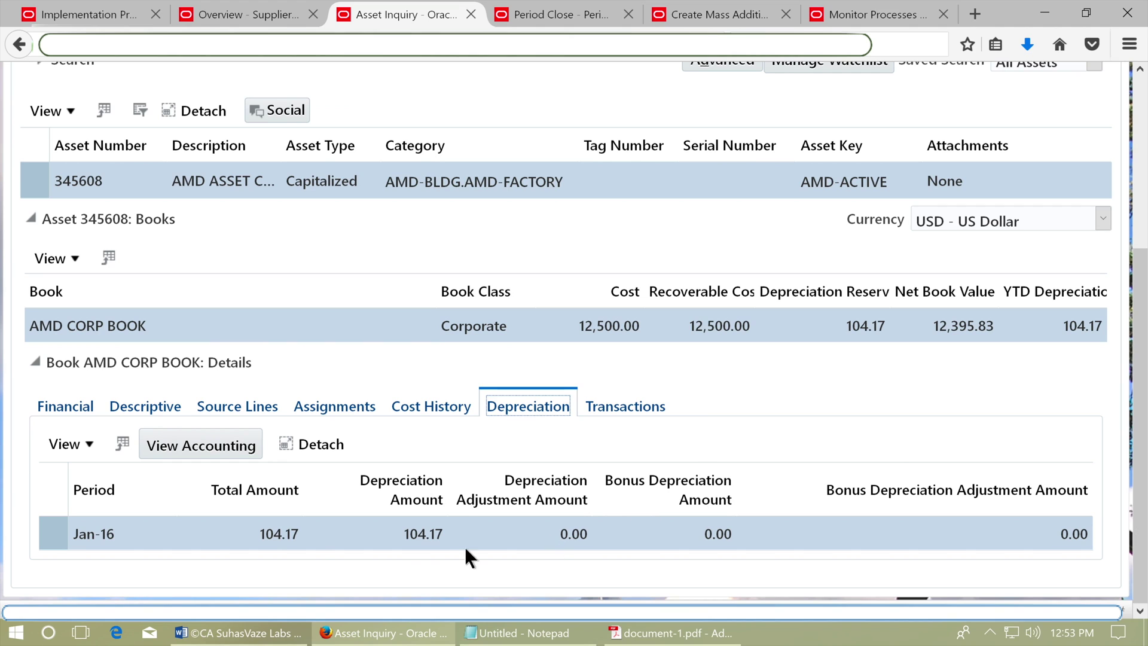
left_click(243, 454)
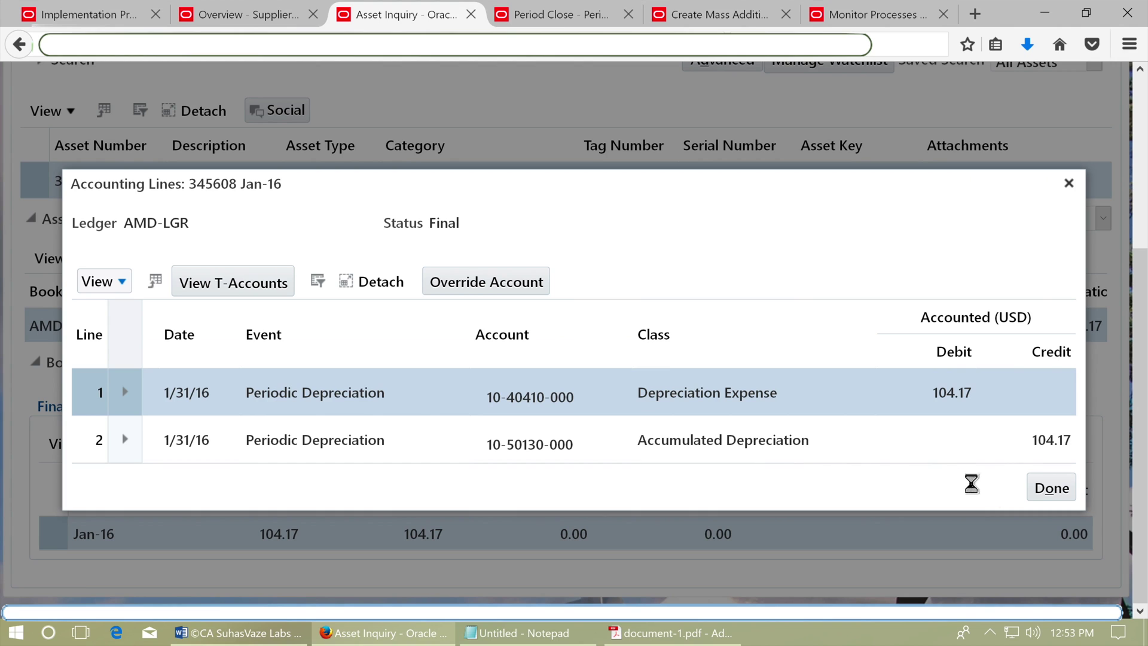
left_click(1048, 496)
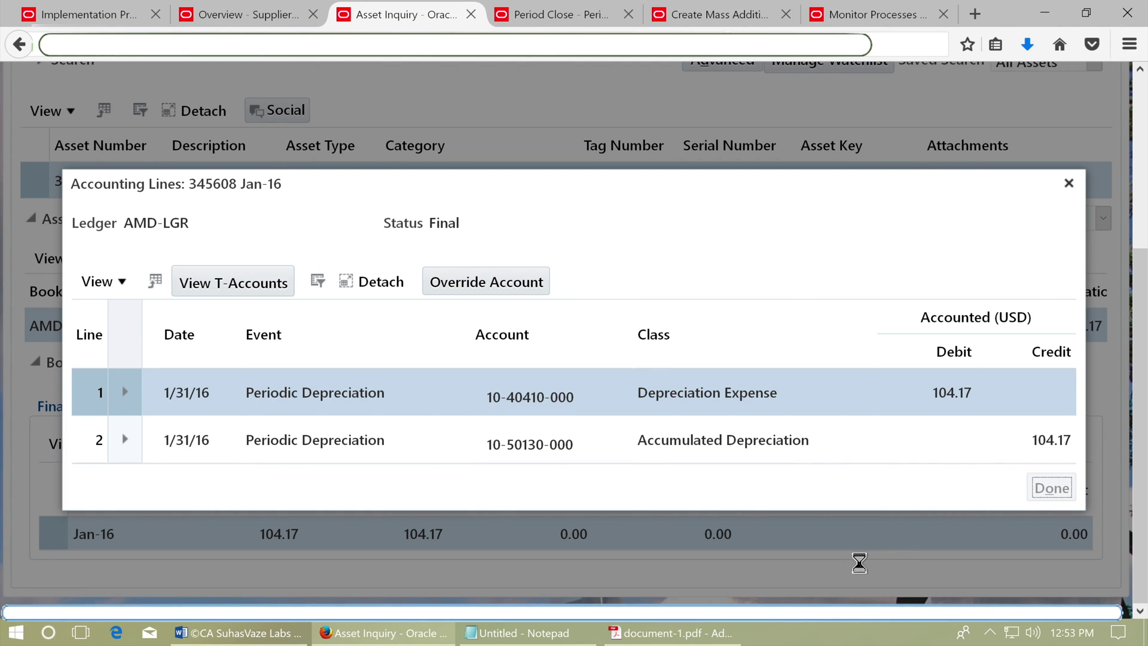